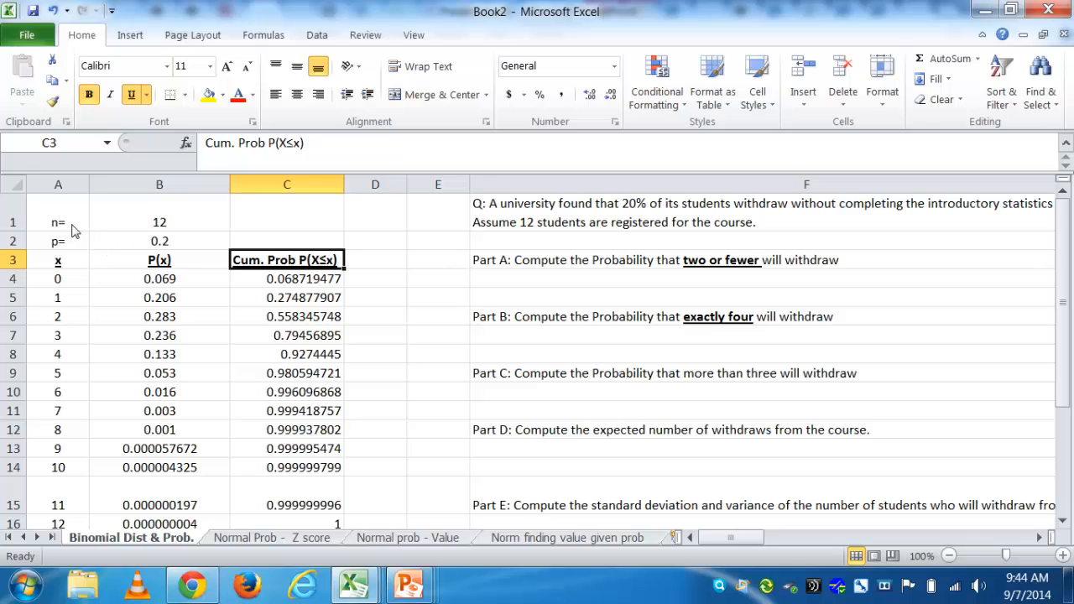
Clear the old binomial table from columns A to C and read the question in F1 and Part A in F3.
{"action": "left_click_drag", "start_coordinate": [72, 228], "coordinate": [294, 535]}
{"action": "key", "text": "Delete"}
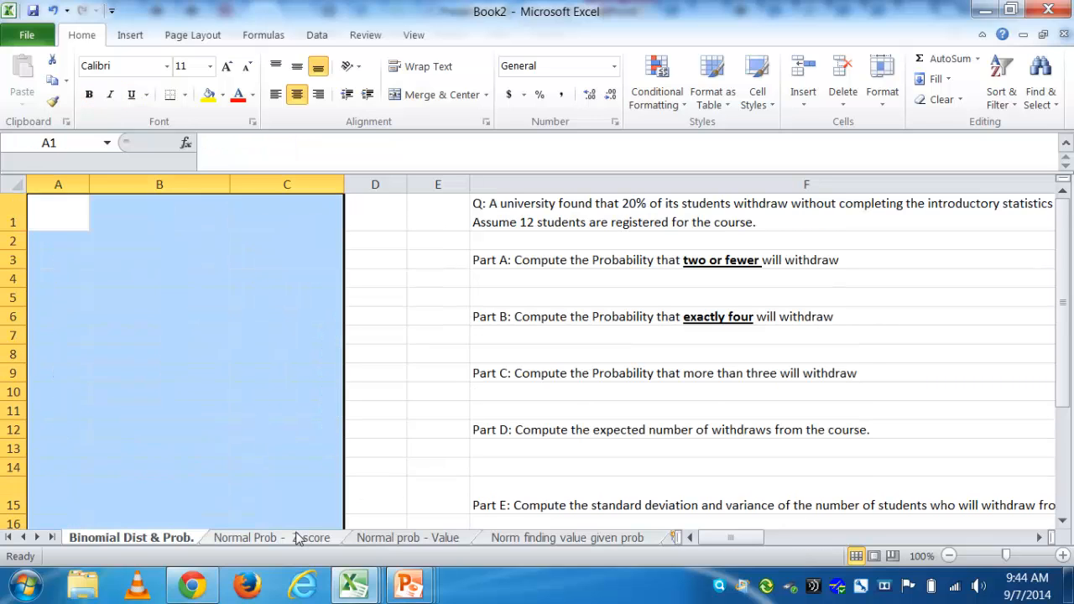
{"action": "left_click", "coordinate": [503, 217]}
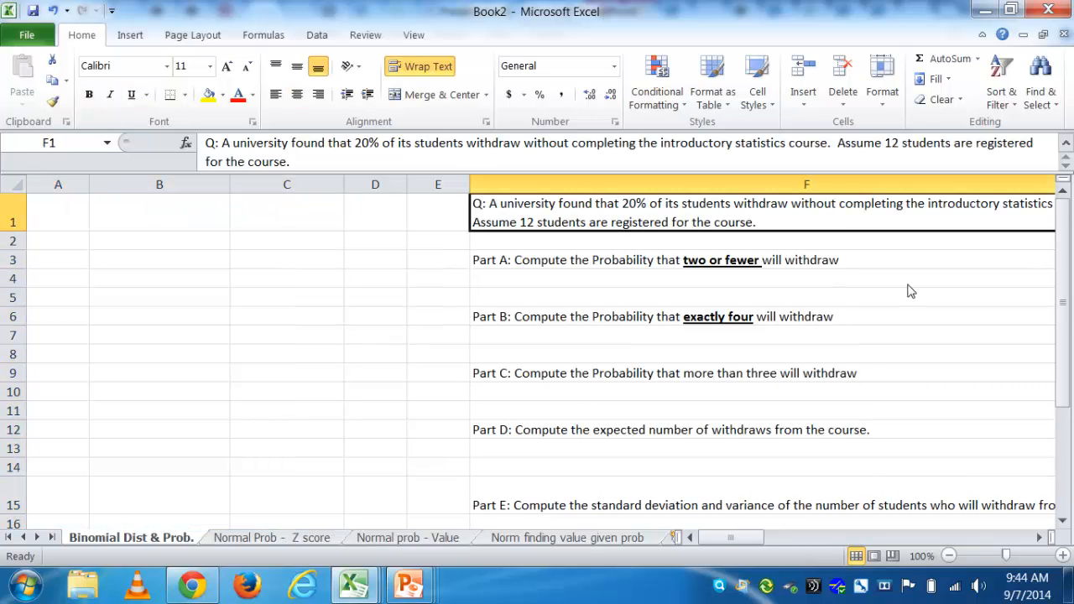
{"action": "left_click", "coordinate": [1041, 538]}
{"action": "left_click", "coordinate": [1041, 538]}
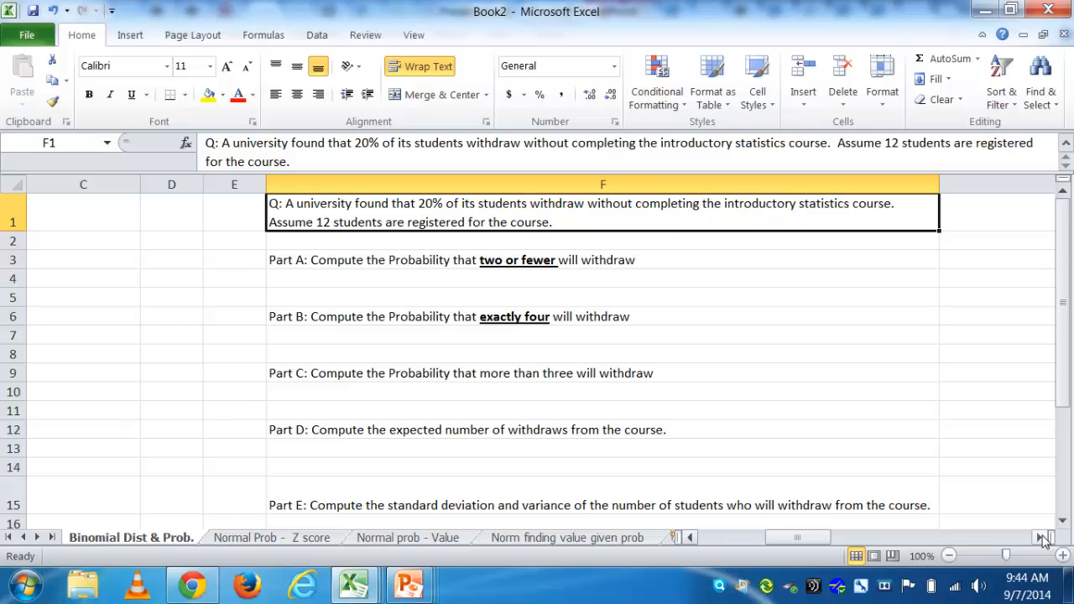
{"action": "left_click", "coordinate": [562, 267]}
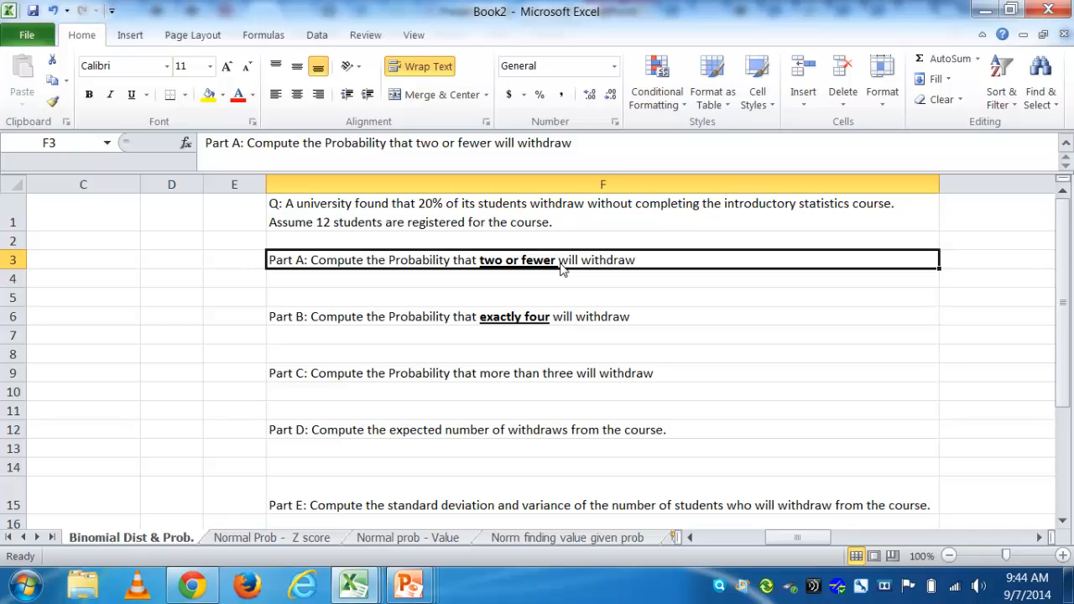
Enter the labels "n=" in A1 and "p=" in A2.
{"action": "key", "text": "Left"}
{"action": "key", "text": "Left"}
{"action": "key", "text": "Left"}
{"action": "key", "text": "Left"}
{"action": "key", "text": "Left"}
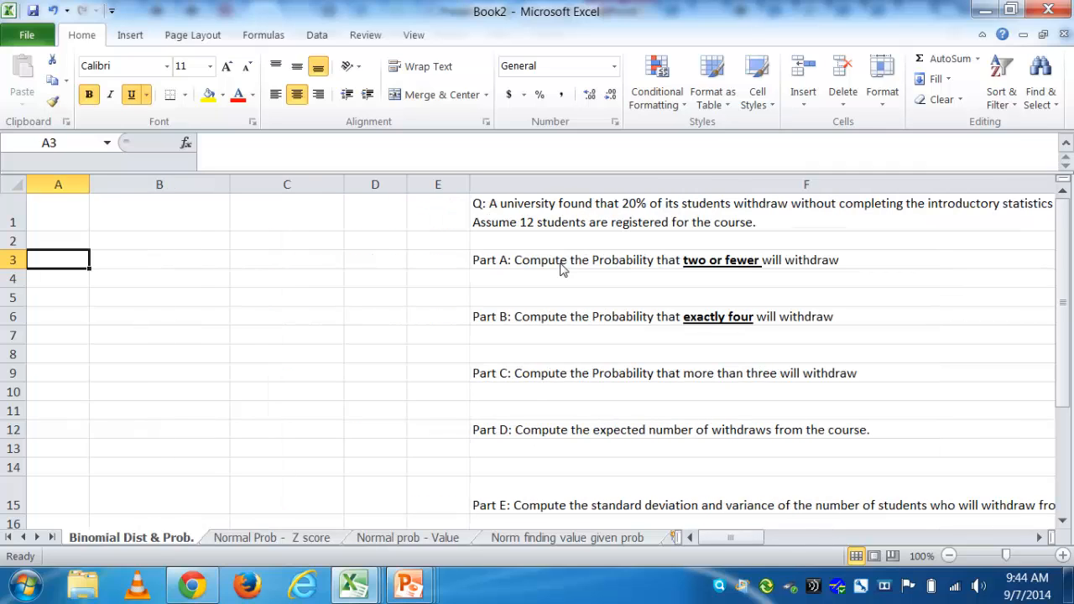
{"action": "key", "text": "Up"}
{"action": "key", "text": "Up"}
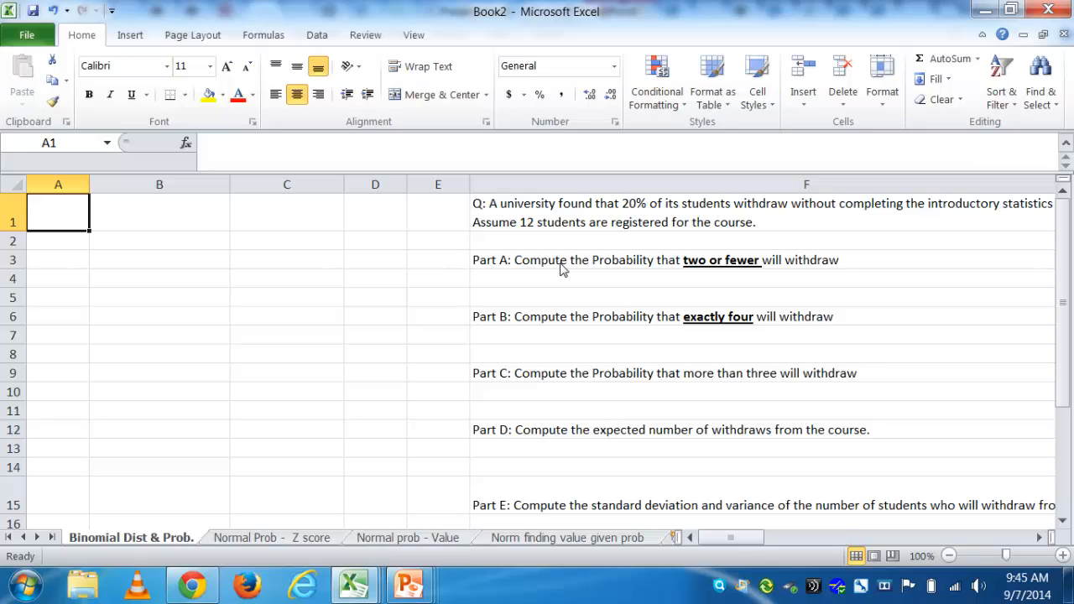
{"action": "type", "text": "n"}
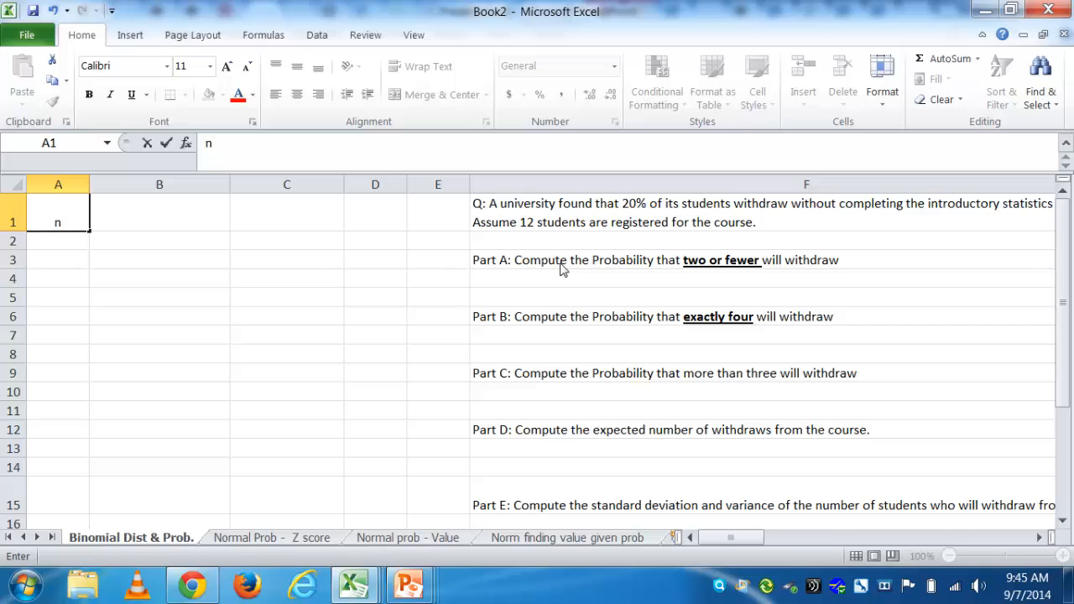
{"action": "type", "text": "="}
{"action": "key", "text": "Return"}
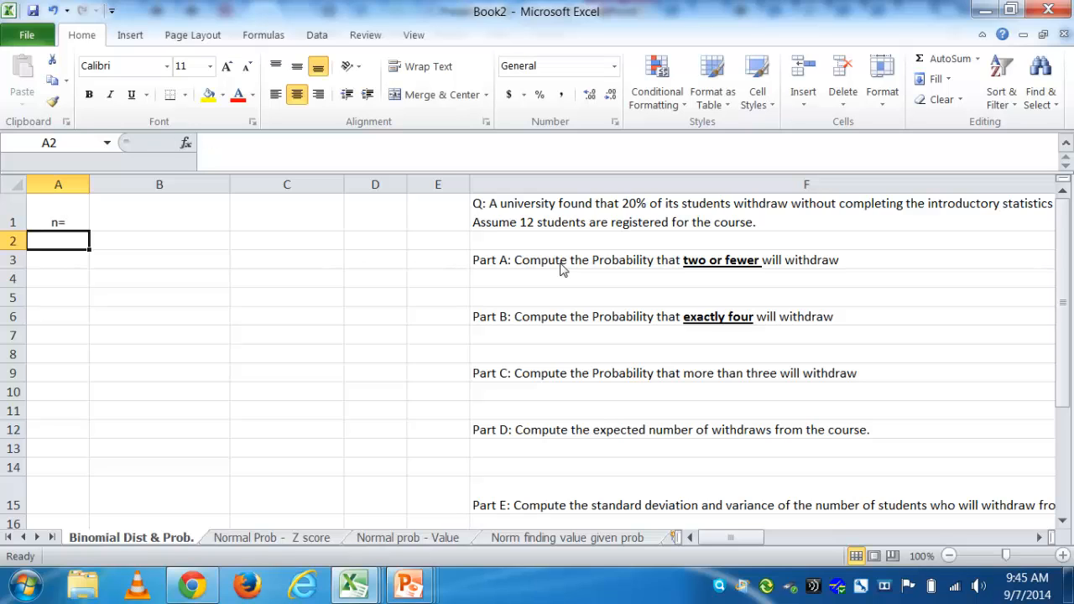
{"action": "type", "text": "p="}
{"action": "key", "text": "Up"}
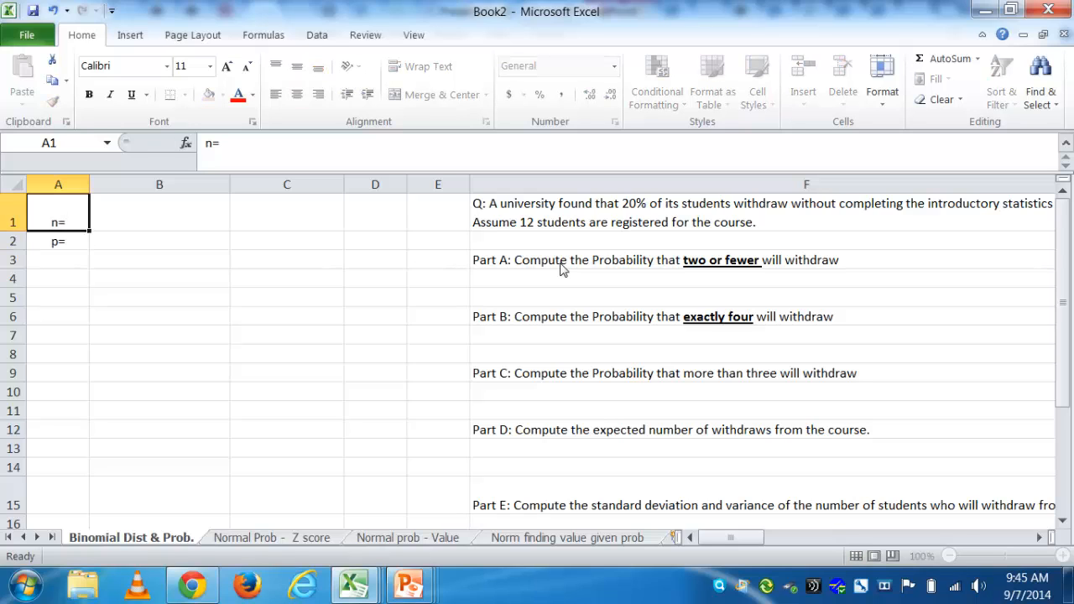
Enter 12 for n in B1 and .20 for p in B2, keeping the current Windows color scheme and suppressing its message.
{"action": "key", "text": "Right"}
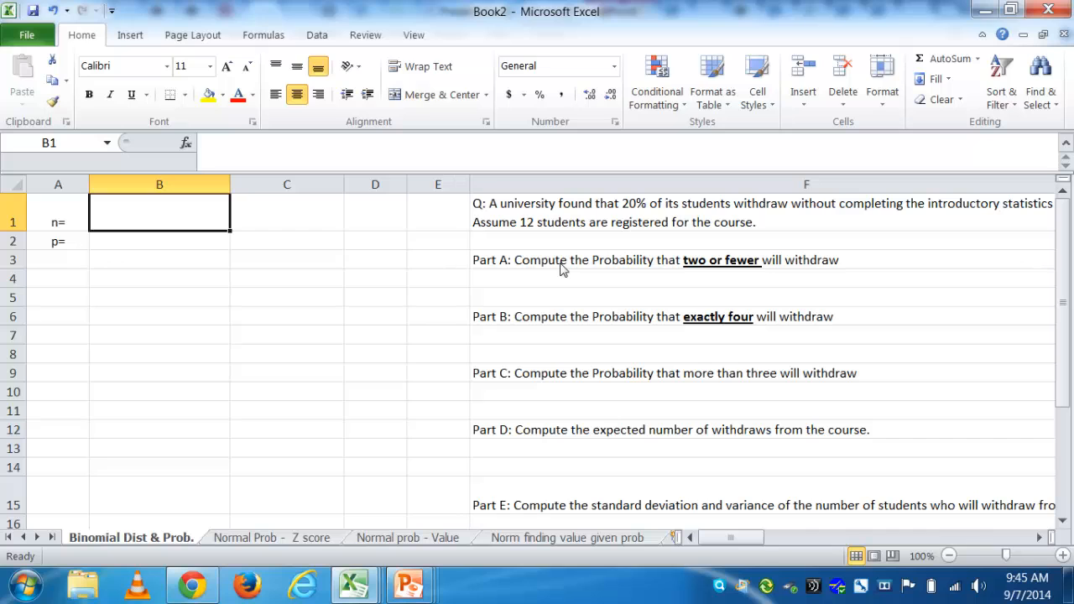
{"action": "type", "text": "12"}
{"action": "key", "text": "Return"}
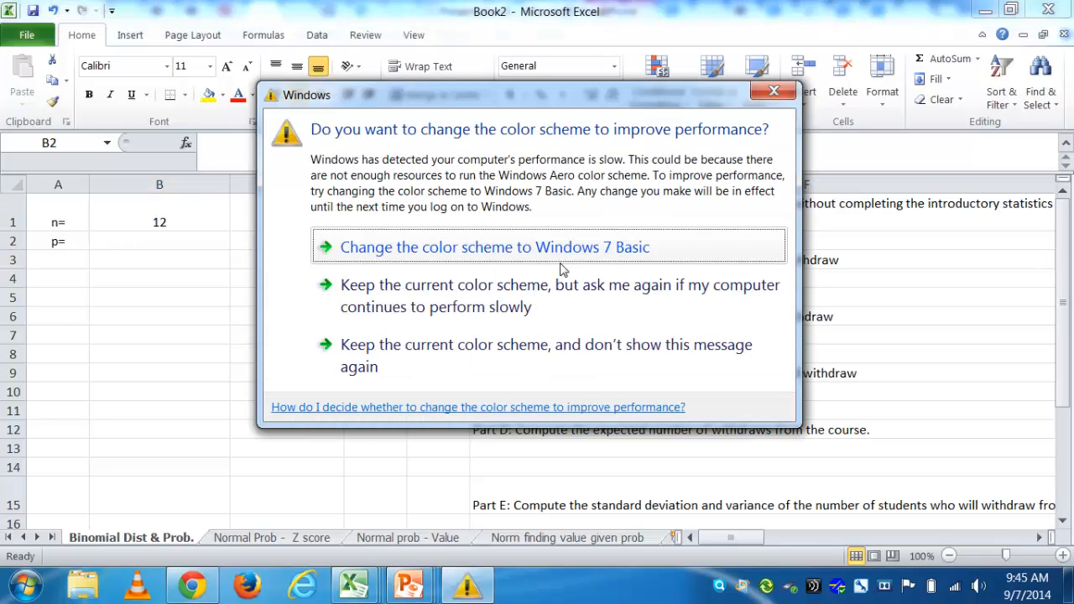
{"action": "left_click", "coordinate": [453, 347]}
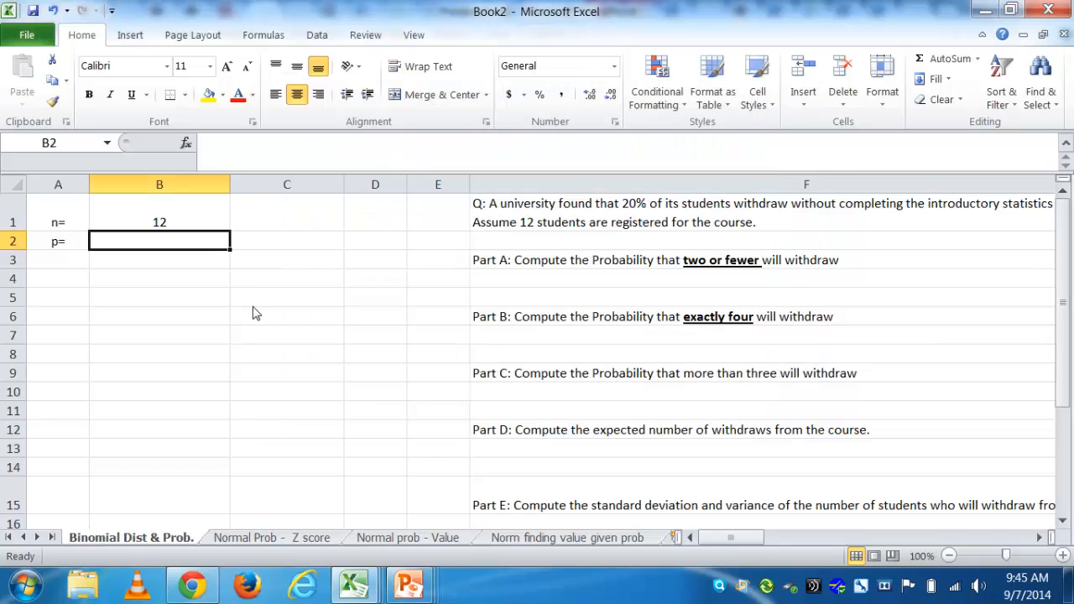
{"action": "type", "text": ".20"}
{"action": "key", "text": "Return"}
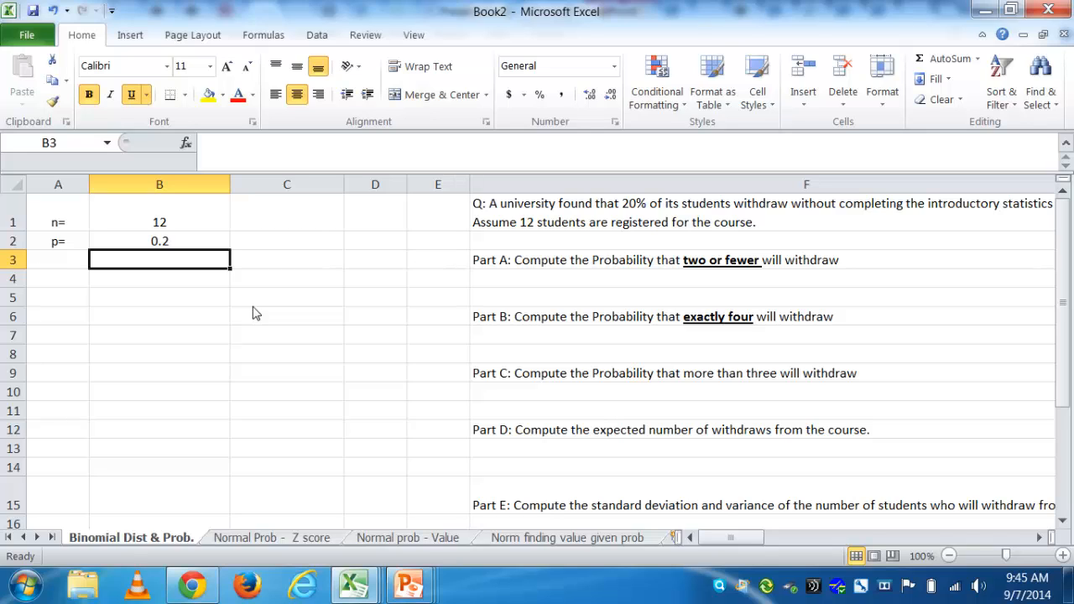
{"action": "key", "text": "Up"}
{"action": "key", "text": "Left"}
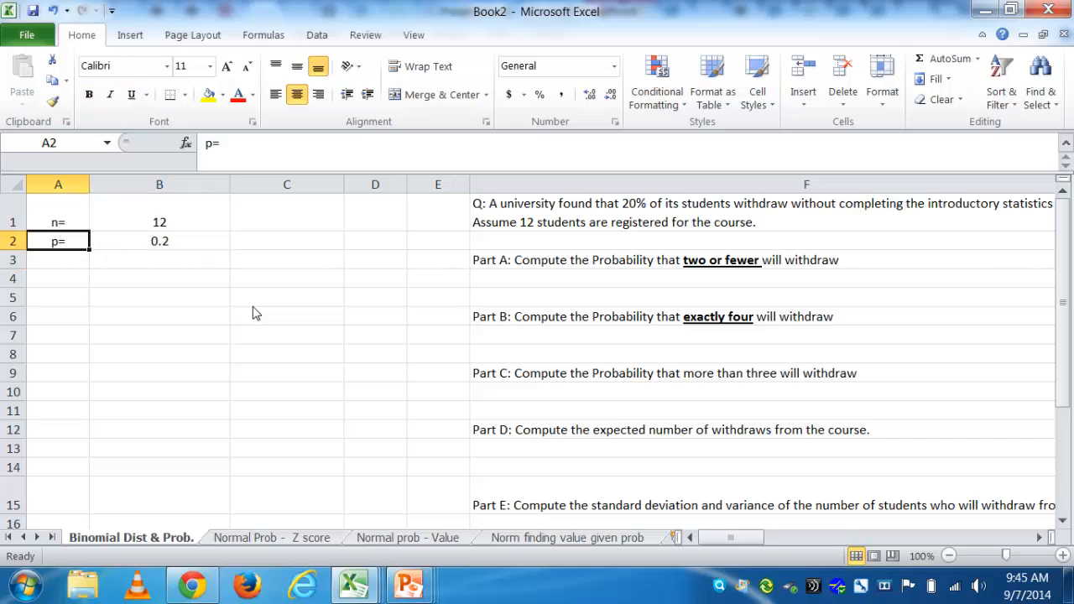
{"action": "key", "text": "Right"}
{"action": "key", "text": "Up"}
{"action": "key", "text": "Left"}
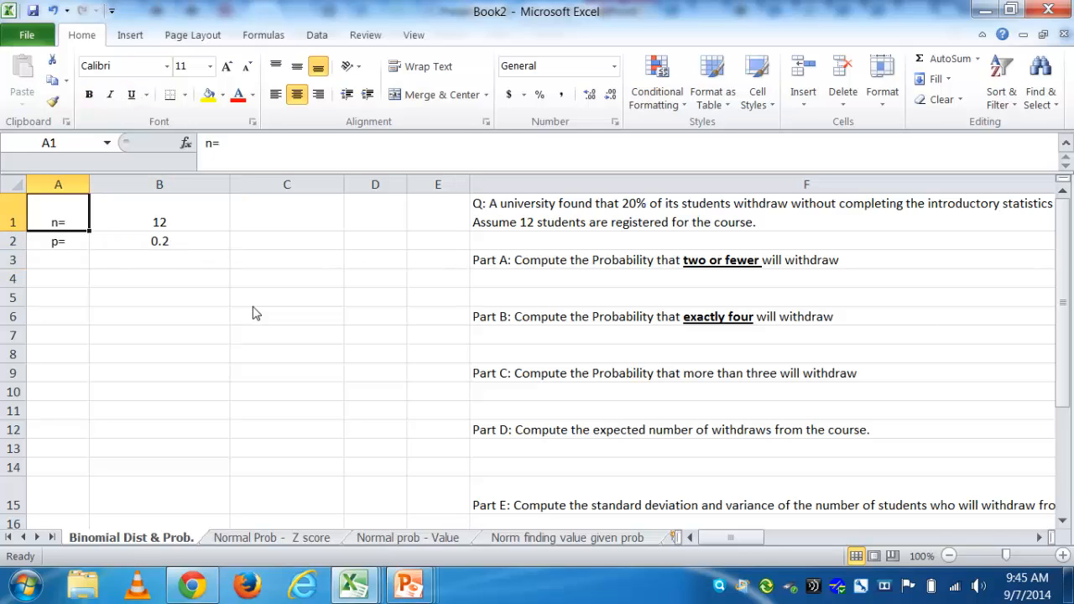
{"action": "key", "text": "Right"}
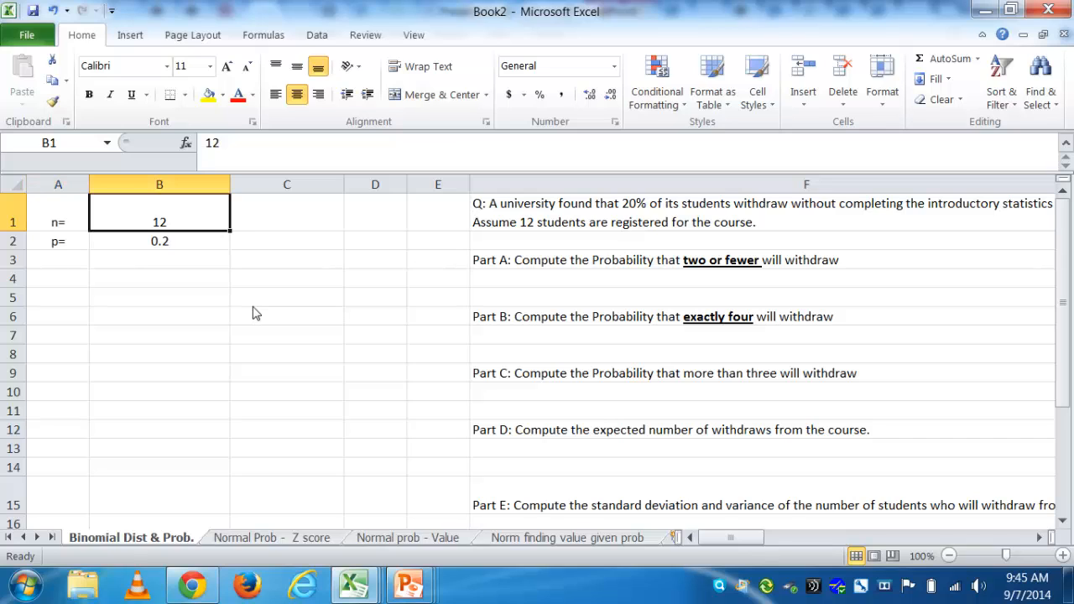
Enter the column headers "x" in A3 and "p(x)" in B3.
{"action": "key", "text": "Down"}
{"action": "key", "text": "Down"}
{"action": "key", "text": "Left"}
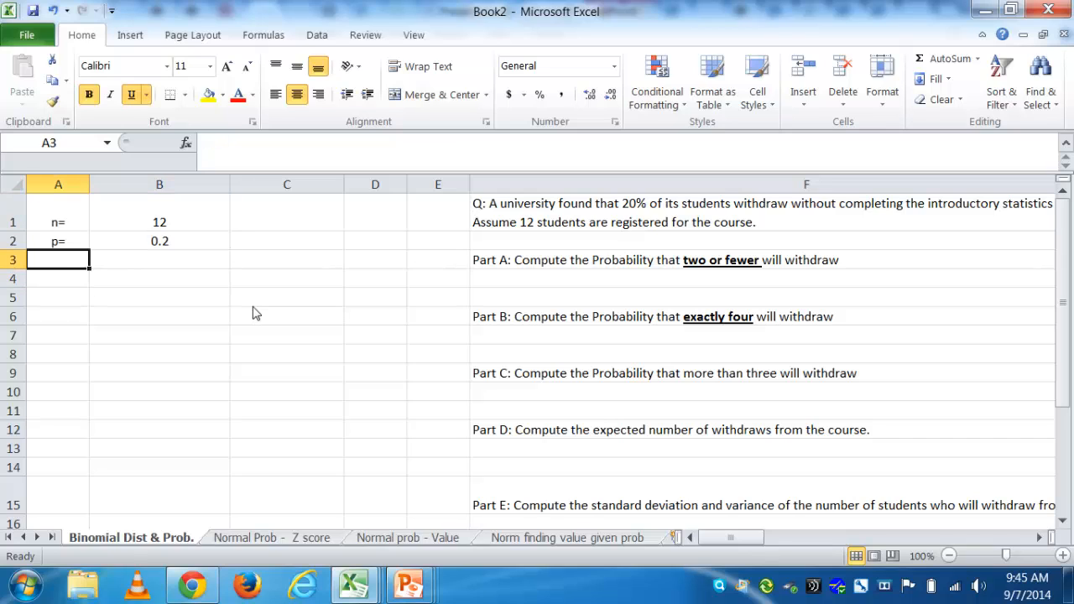
{"action": "type", "text": "x"}
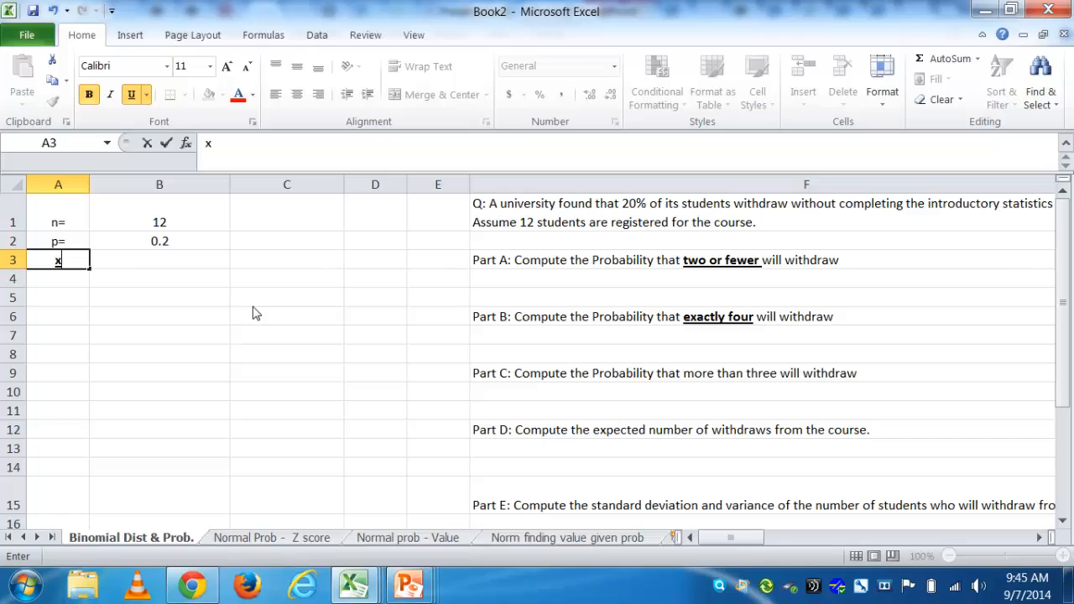
{"action": "key", "text": "Tab"}
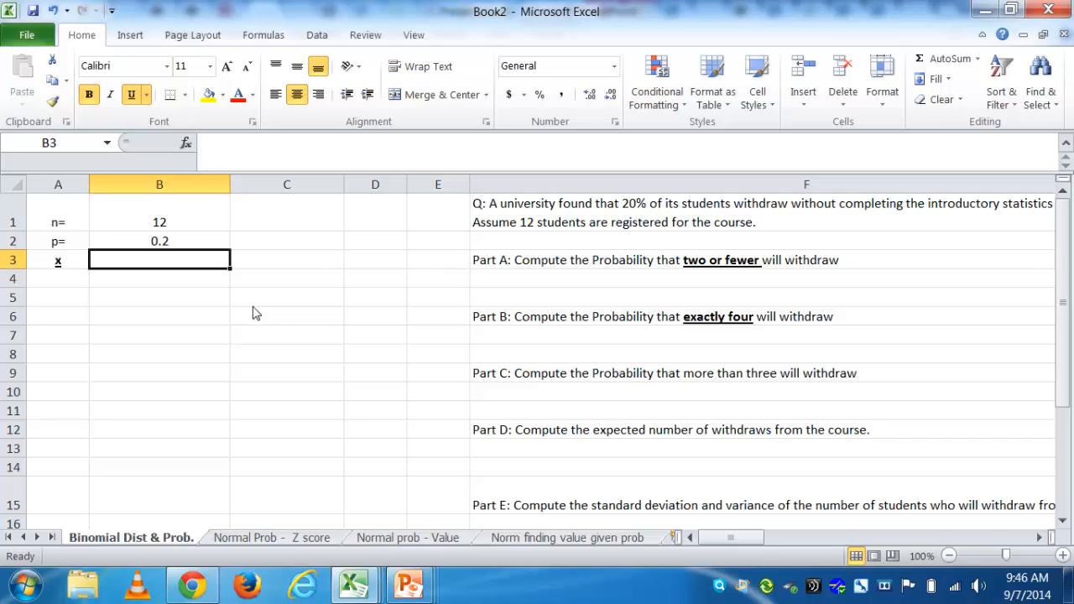
{"action": "type", "text": "p(x)"}
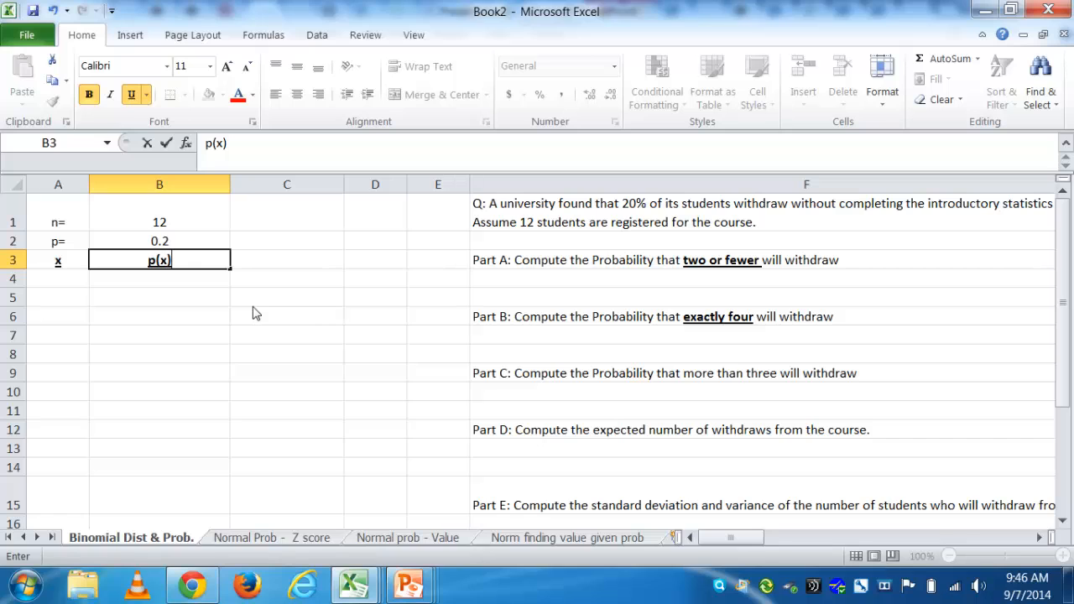
{"action": "key", "text": "Return"}
Enter the first x values 0, 1 and 2 in cells A4 to A6.
{"action": "key", "text": "Left"}
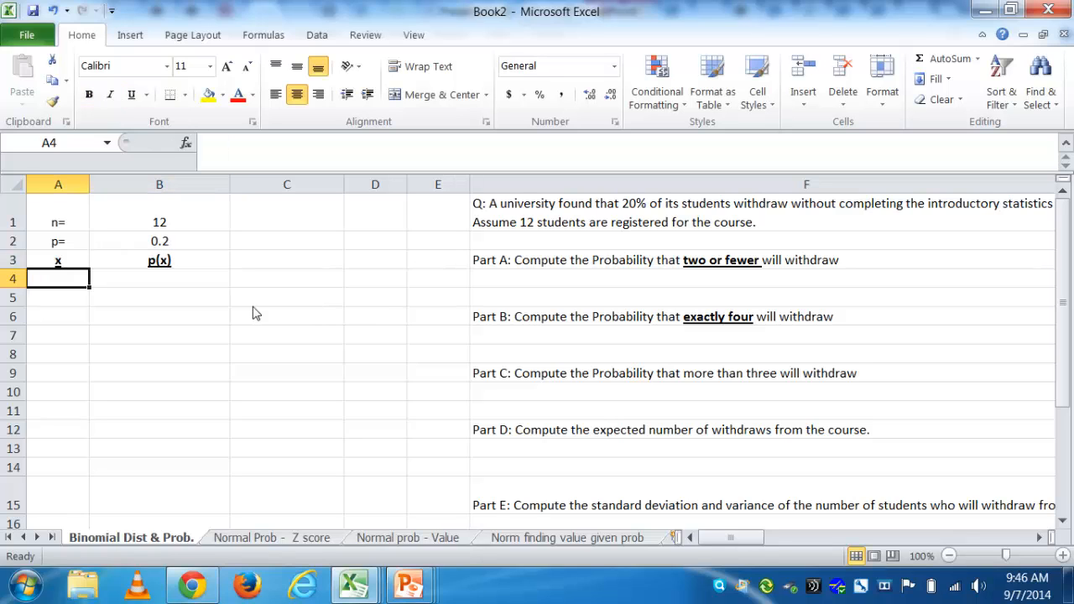
{"action": "type", "text": "0"}
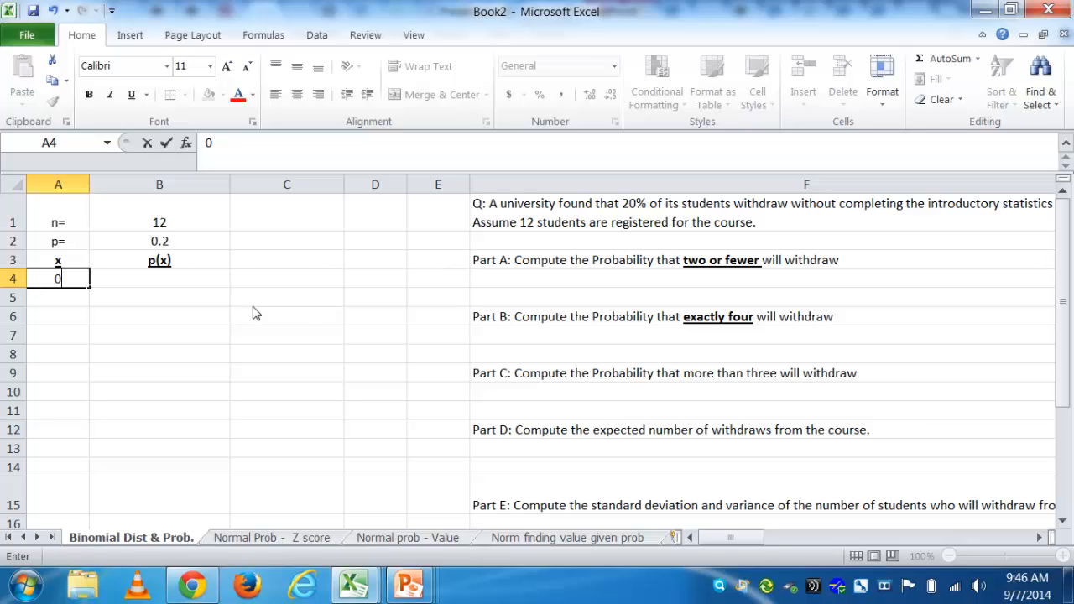
{"action": "key", "text": "Return"}
{"action": "type", "text": "1"}
{"action": "key", "text": "Return"}
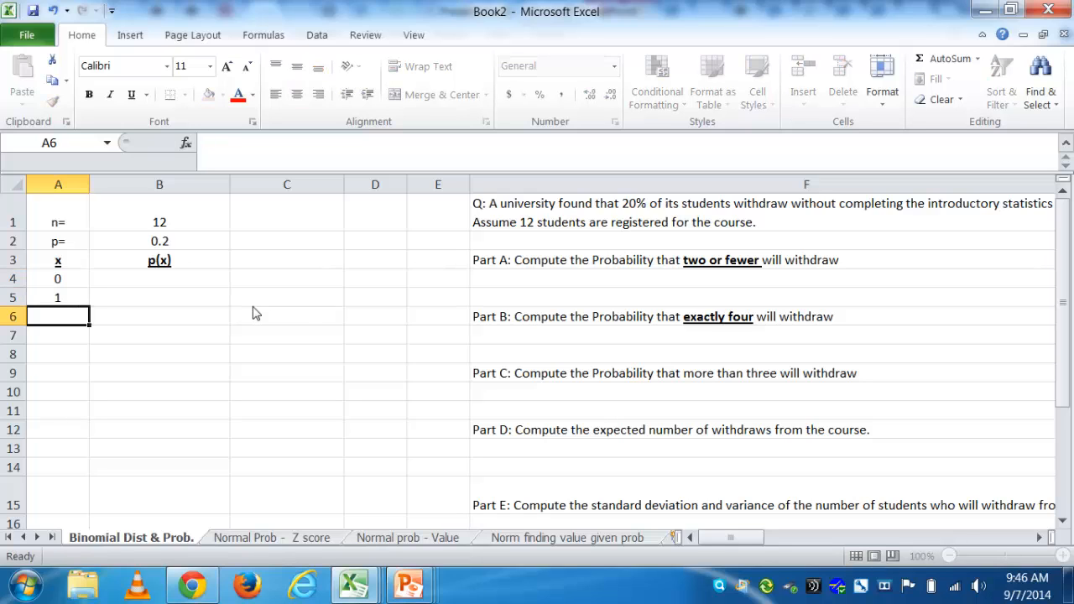
{"action": "type", "text": "2"}
{"action": "key", "text": "ctrl+Return"}
Extend the 0, 1, 2 series from A4:A6 down to 12 in A16.
{"action": "key", "text": "Up"}
{"action": "key", "text": "Up"}
{"action": "key", "text": "shift+Down"}
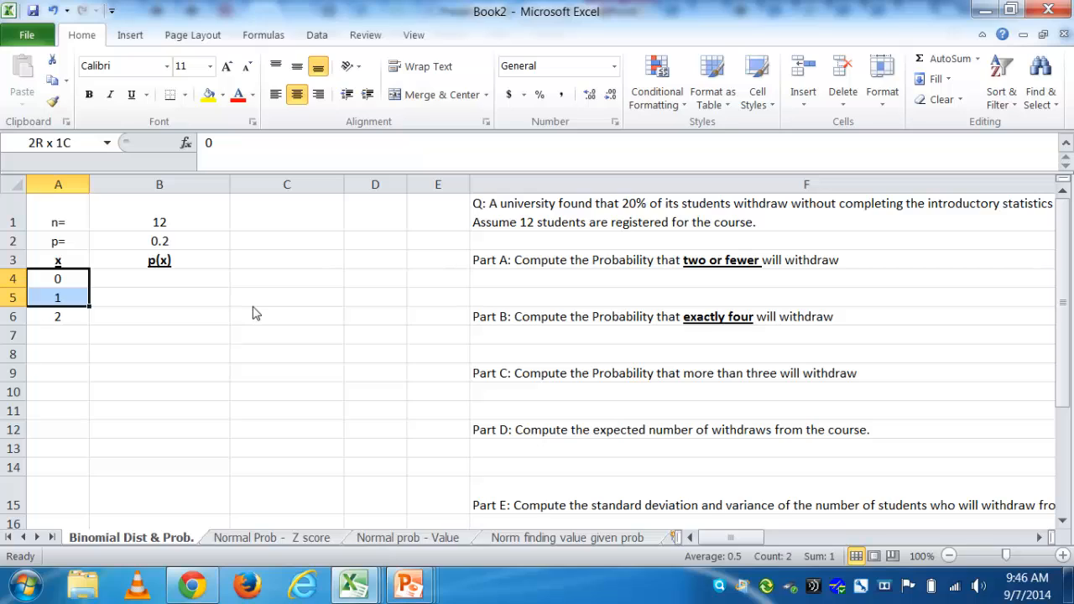
{"action": "key", "text": "shift+Down"}
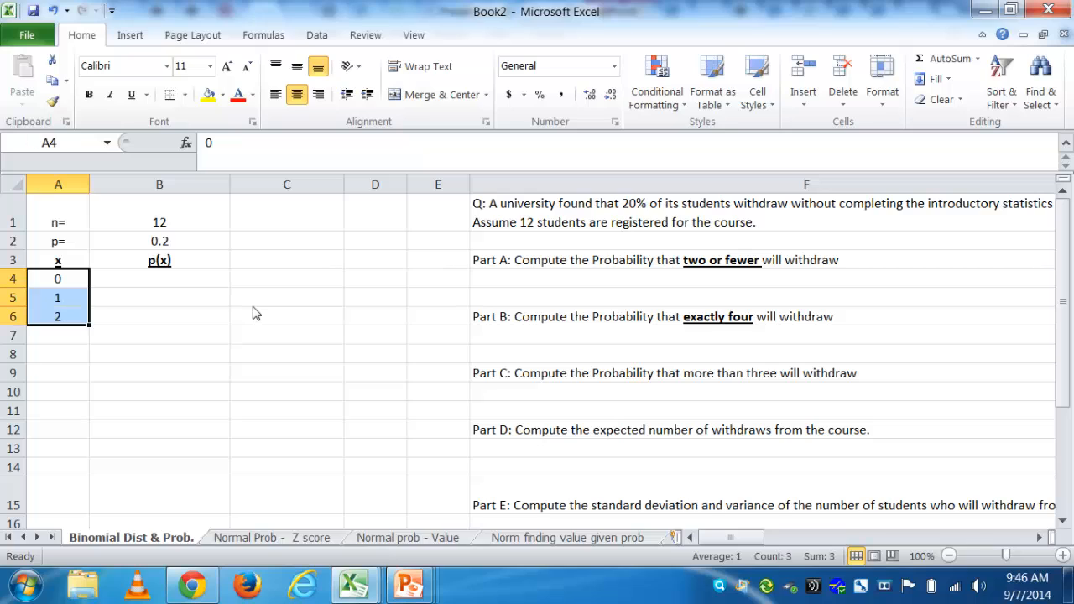
{"action": "left_click", "coordinate": [90, 325]}
{"action": "left_click_drag", "start_coordinate": [90, 332], "coordinate": [84, 532]}
Examine the x values in A4:A16 and the n and p labels above them.
{"action": "left_click", "coordinate": [62, 284]}
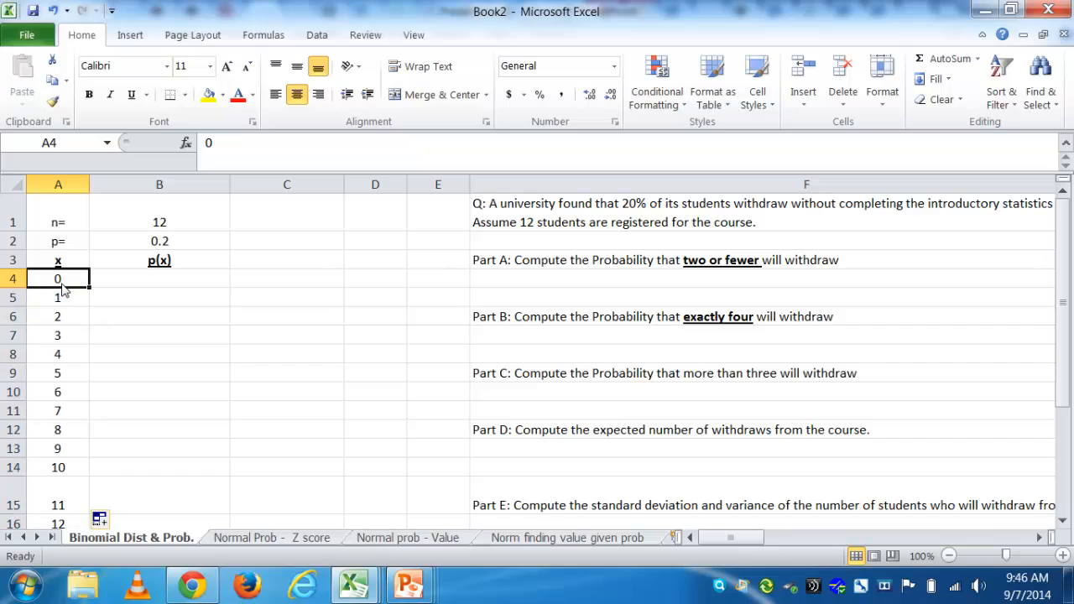
{"action": "key", "text": "Down"}
{"action": "key", "text": "Down"}
{"action": "key", "text": "Down"}
{"action": "key", "text": "Down"}
{"action": "key", "text": "Down"}
{"action": "key", "text": "Down"}
{"action": "key", "text": "Down"}
{"action": "key", "text": "Down"}
{"action": "key", "text": "Down"}
{"action": "key", "text": "Down"}
{"action": "key", "text": "Down"}
{"action": "key", "text": "Down"}
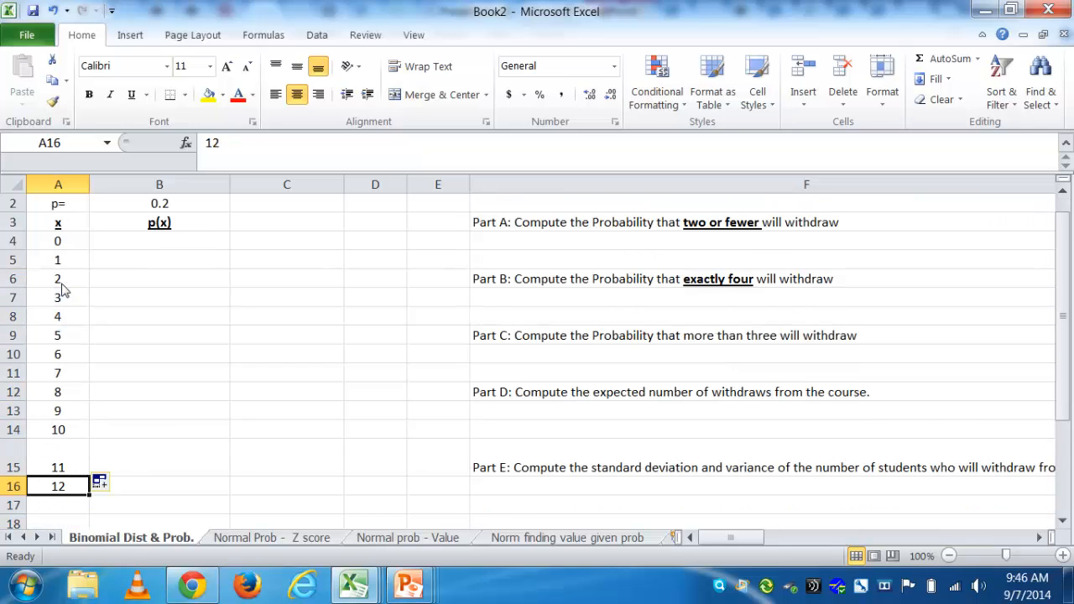
{"action": "key", "text": "Up"}
{"action": "key", "text": "Up"}
{"action": "key", "text": "Up"}
{"action": "key", "text": "Up"}
{"action": "key", "text": "Up"}
{"action": "key", "text": "Up"}
{"action": "key", "text": "Up"}
{"action": "key", "text": "Up"}
{"action": "key", "text": "Up"}
{"action": "key", "text": "Up"}
{"action": "key", "text": "Up"}
{"action": "key", "text": "Up"}
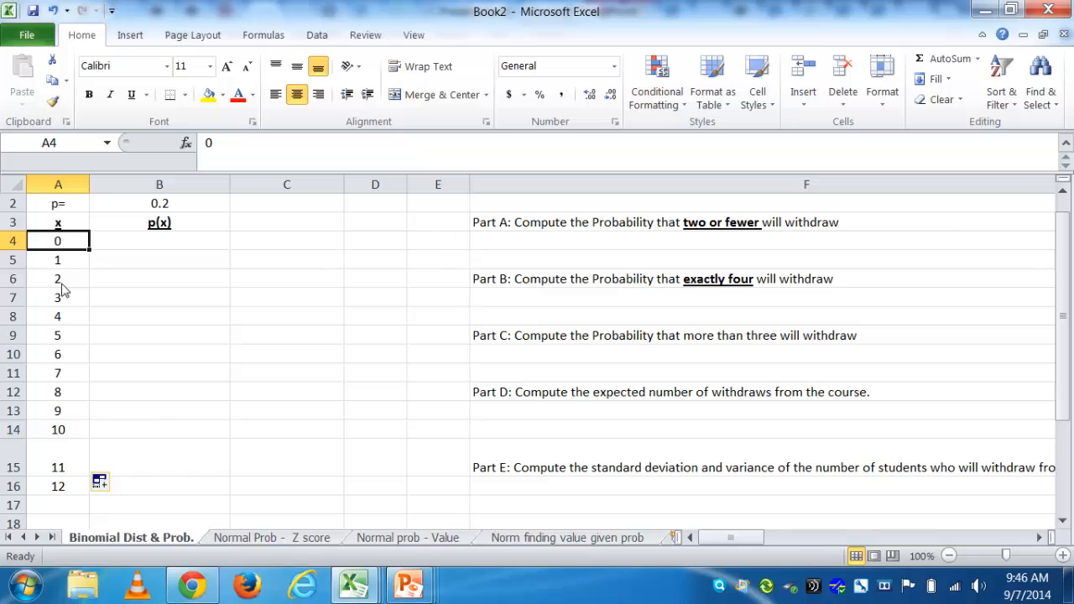
{"action": "key", "text": "Up"}
{"action": "key", "text": "Up"}
{"action": "key", "text": "Up"}
{"action": "key", "text": "Down"}
{"action": "key", "text": "Down"}
{"action": "key", "text": "Down"}
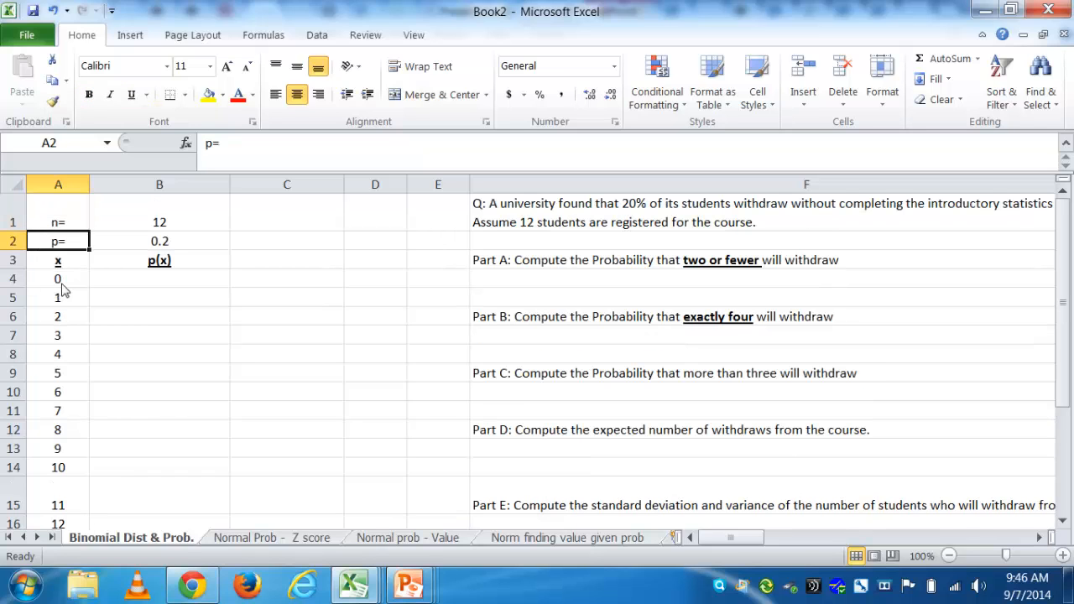
Begin a BINOM.DIST formula in B4 and open its function arguments, keeping the n, p and x cells uncovered.
{"action": "key", "text": "Right"}
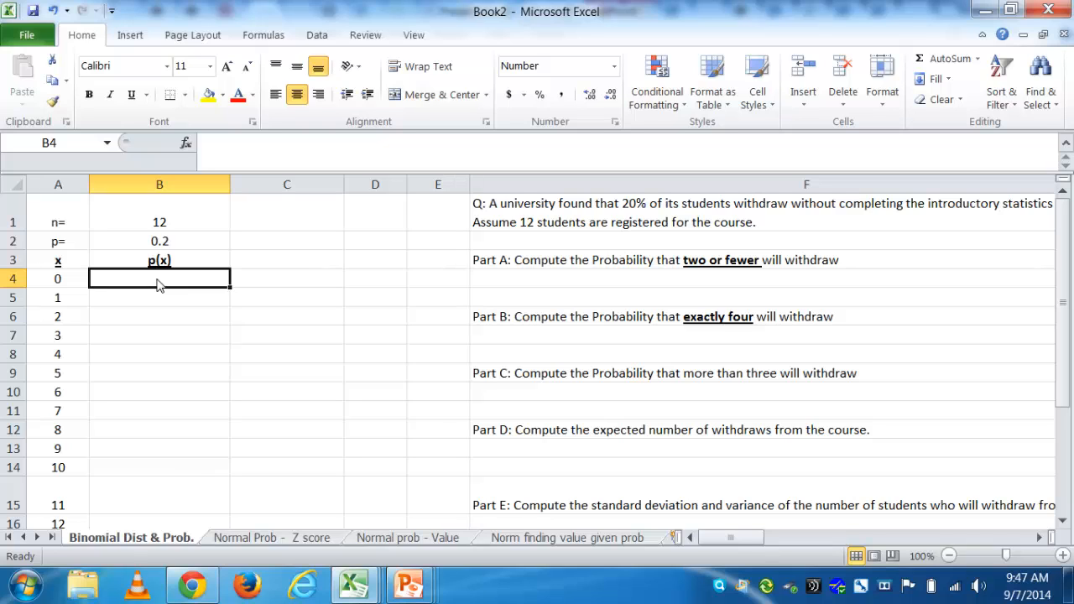
{"action": "type", "text": "="}
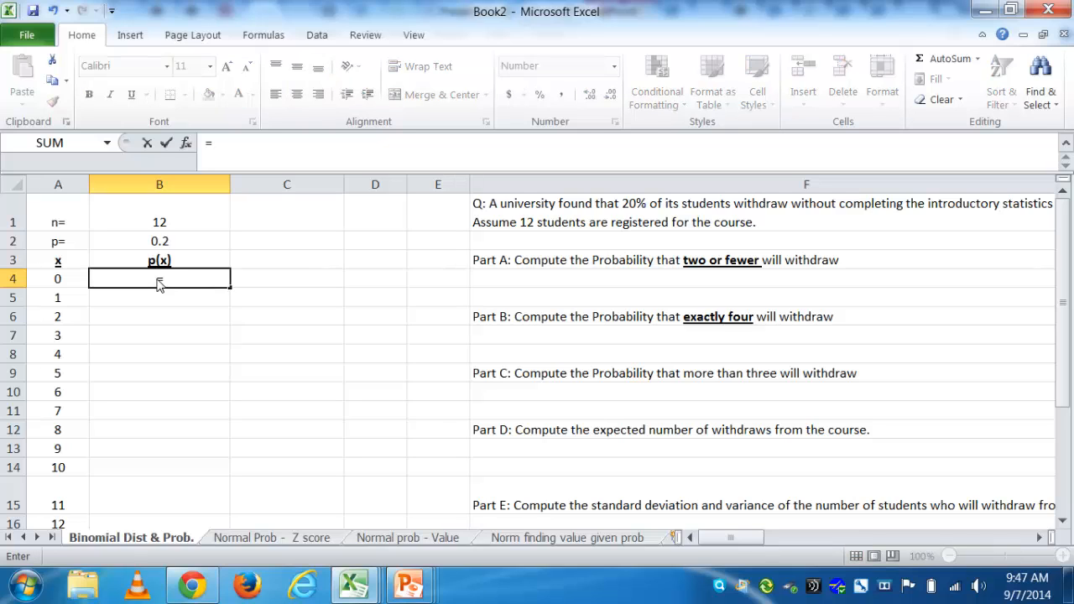
{"action": "type", "text": "bin"}
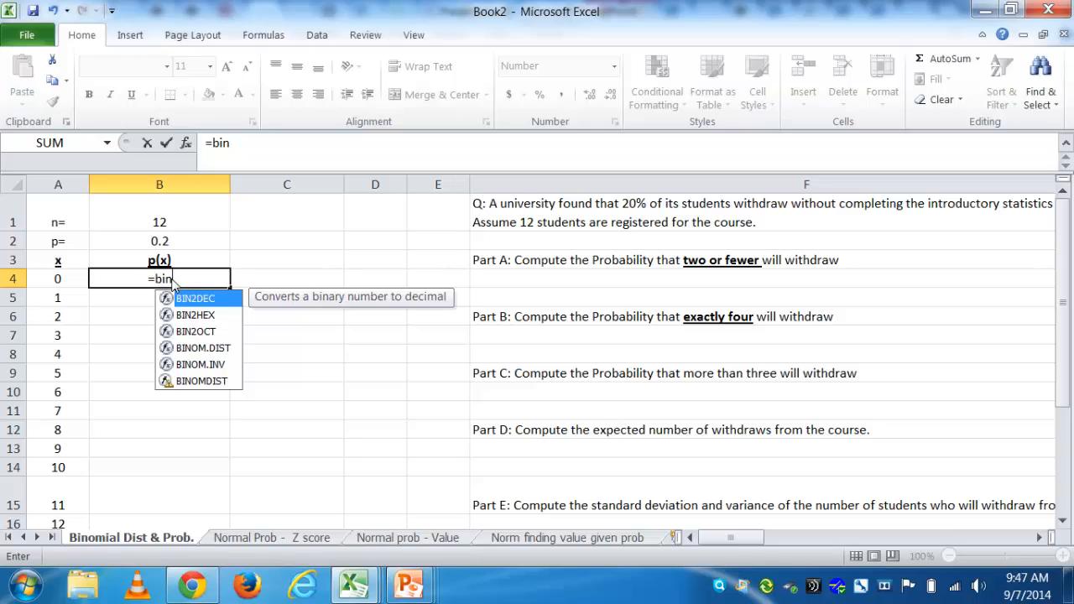
{"action": "double_click", "coordinate": [193, 348]}
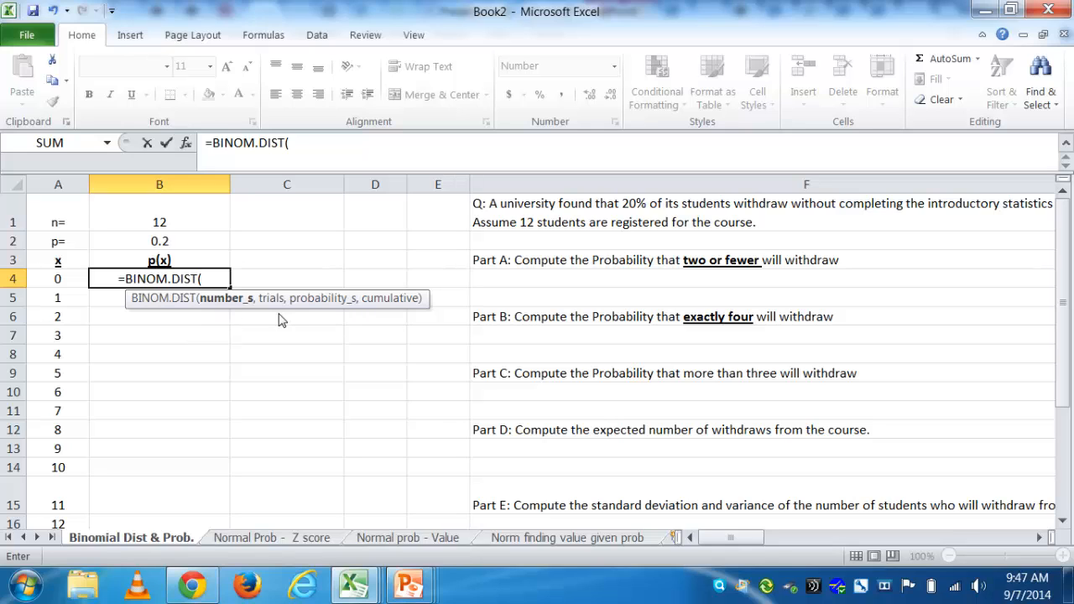
{"action": "left_click", "coordinate": [186, 145]}
{"action": "left_click_drag", "start_coordinate": [503, 210], "coordinate": [661, 246]}
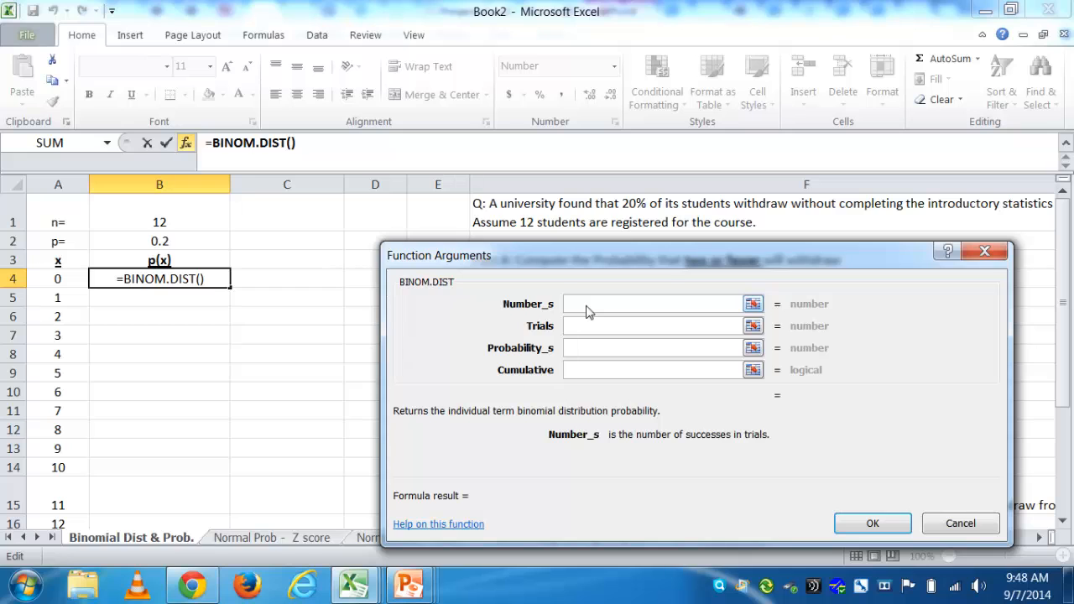
Set the Number_s argument to cell A4 and the Trials argument to the absolute reference $B$1.
{"action": "left_click", "coordinate": [753, 303]}
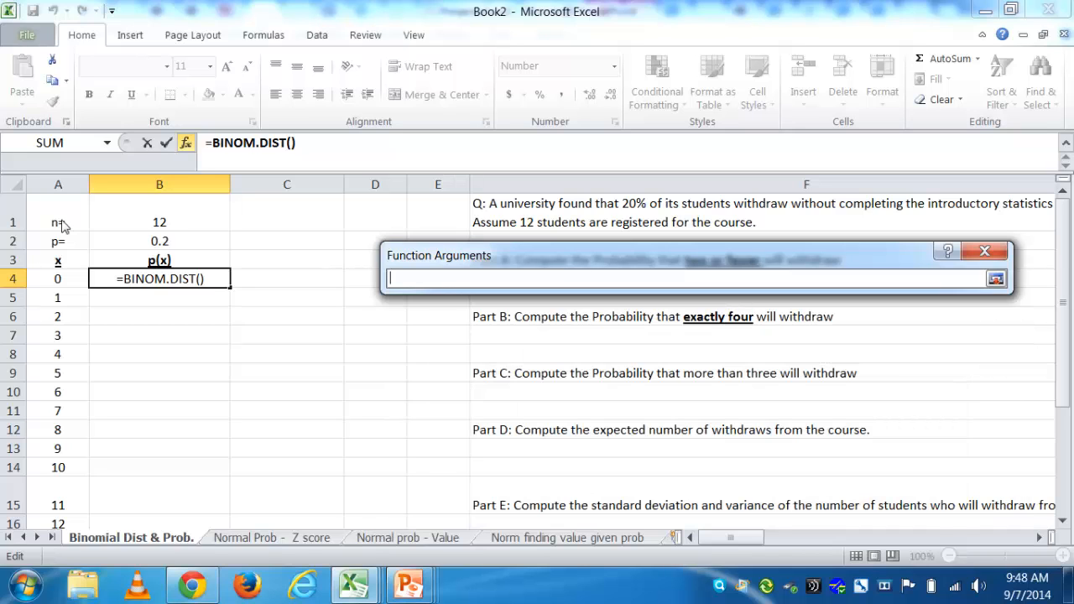
{"action": "left_click", "coordinate": [70, 284]}
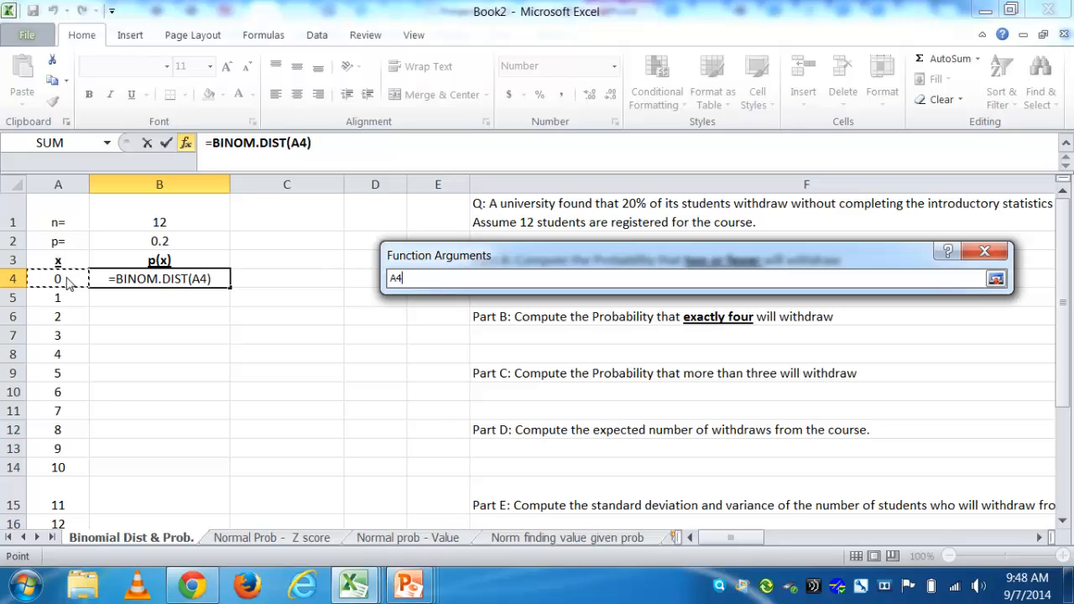
{"action": "key", "text": "Return"}
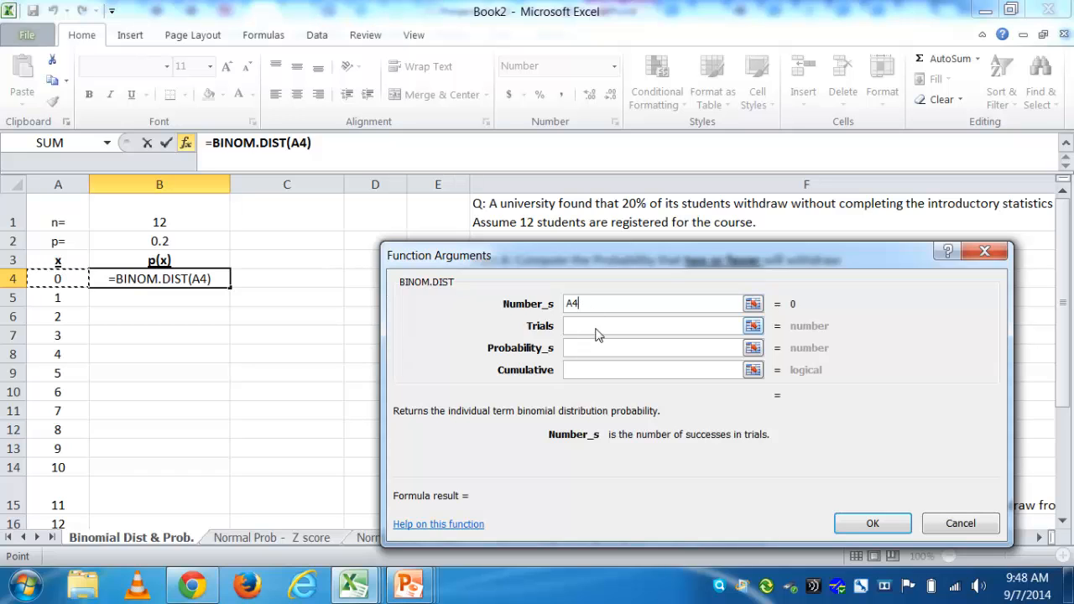
{"action": "left_click", "coordinate": [753, 326]}
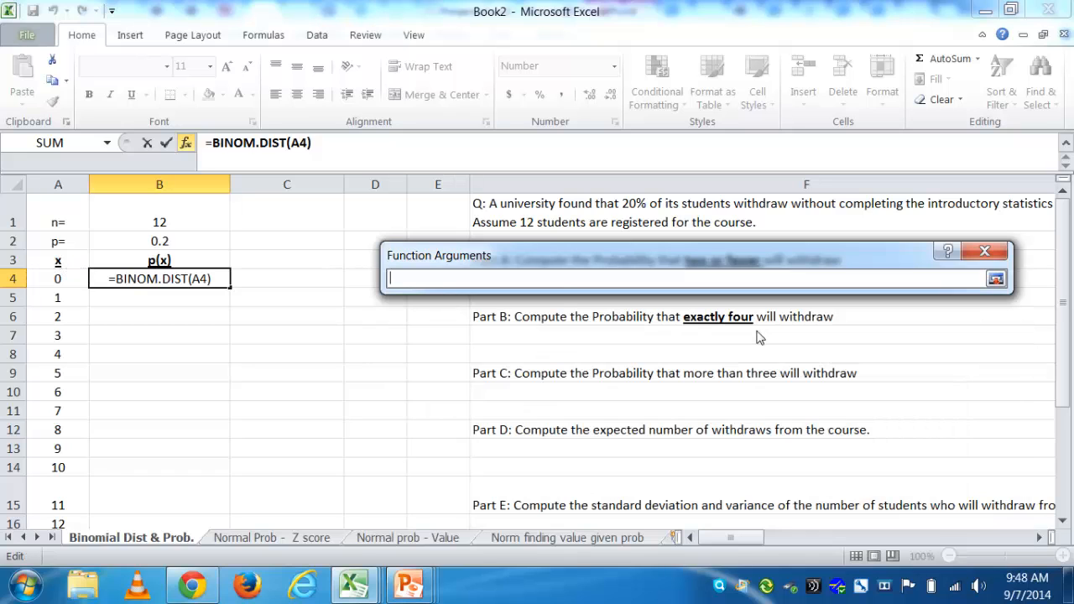
{"action": "left_click", "coordinate": [167, 224]}
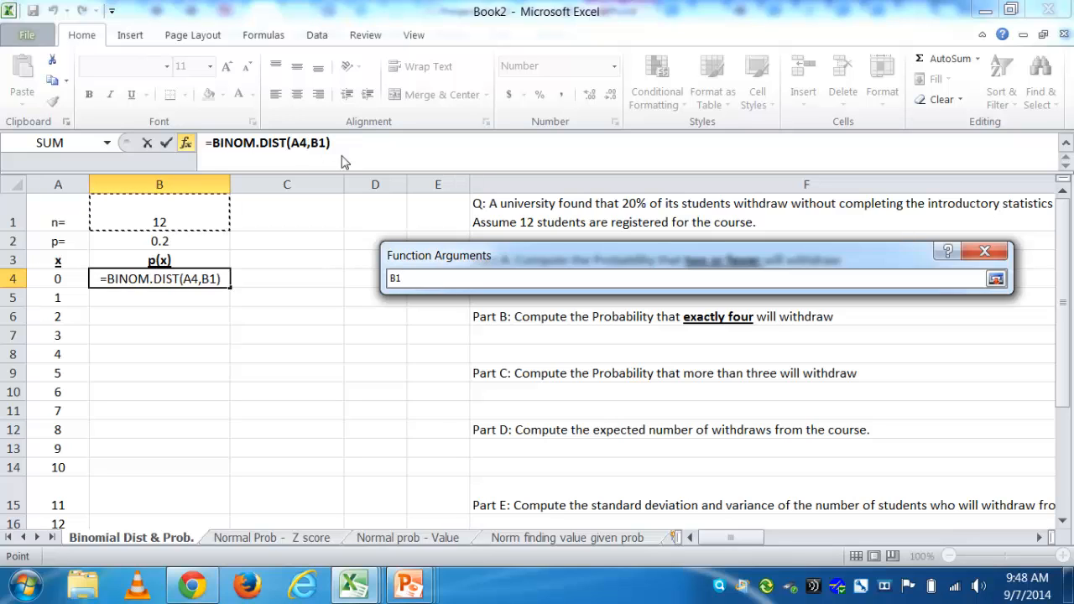
{"action": "left_click_drag", "start_coordinate": [404, 281], "coordinate": [390, 283]}
{"action": "key", "text": "F4"}
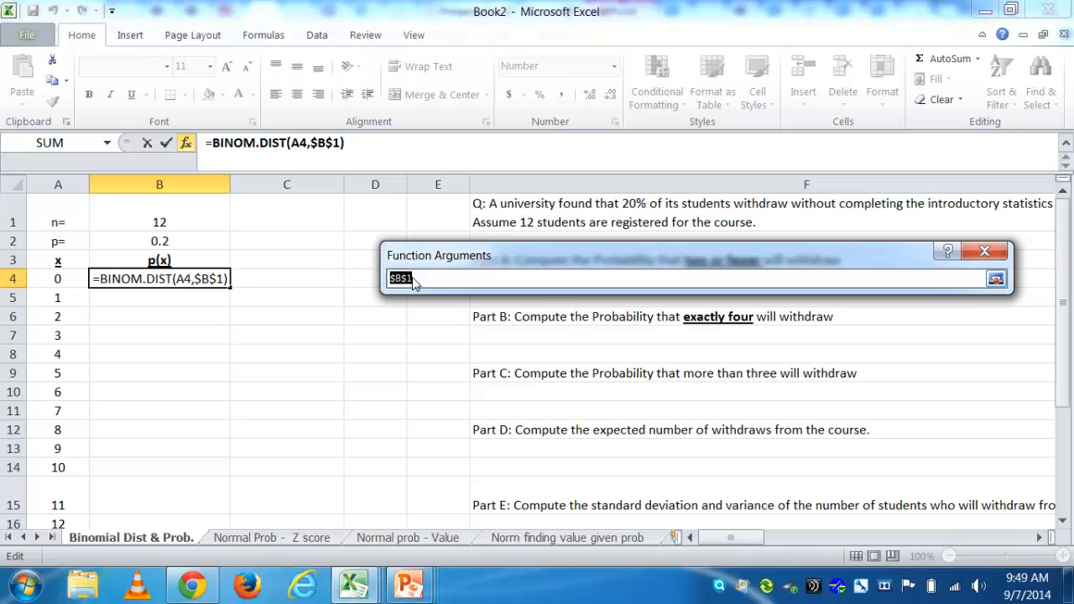
{"action": "key", "text": "Return"}
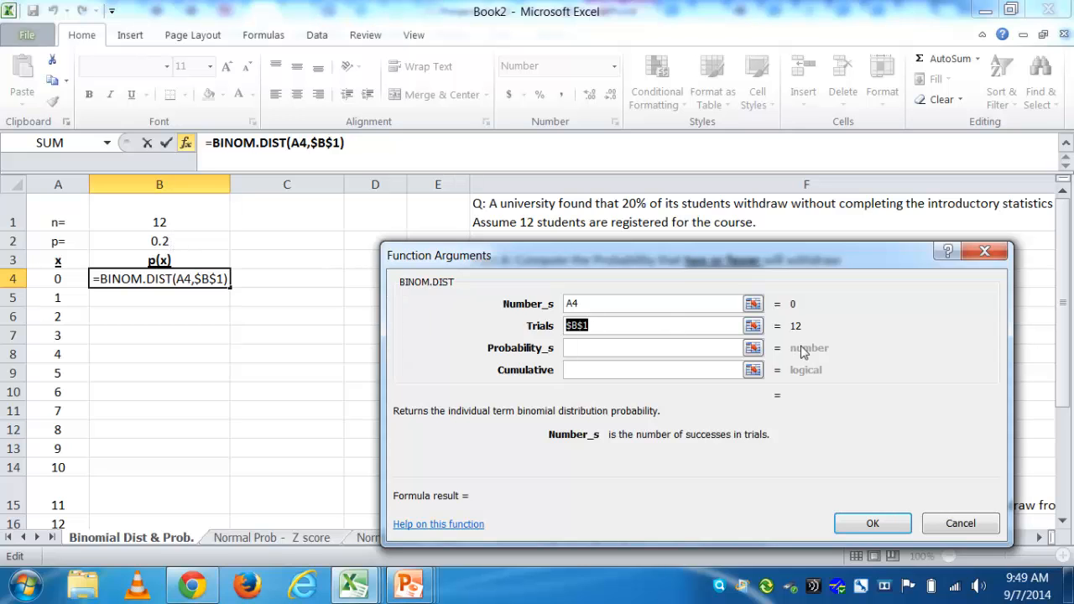
Set the Probability_s argument to the absolute reference $B$2.
{"action": "left_click", "coordinate": [753, 349]}
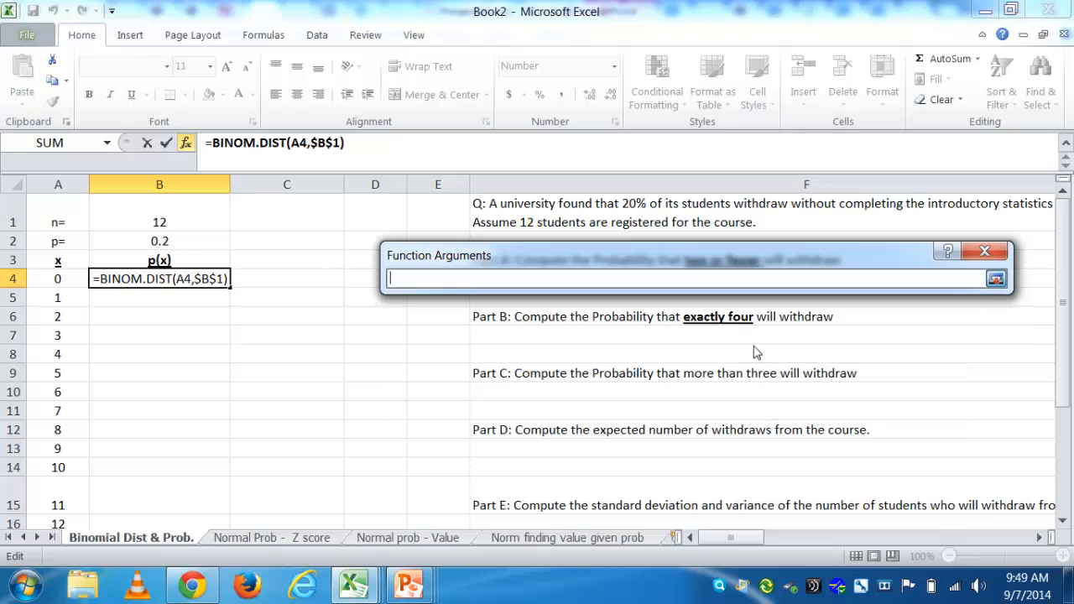
{"action": "left_click", "coordinate": [166, 244]}
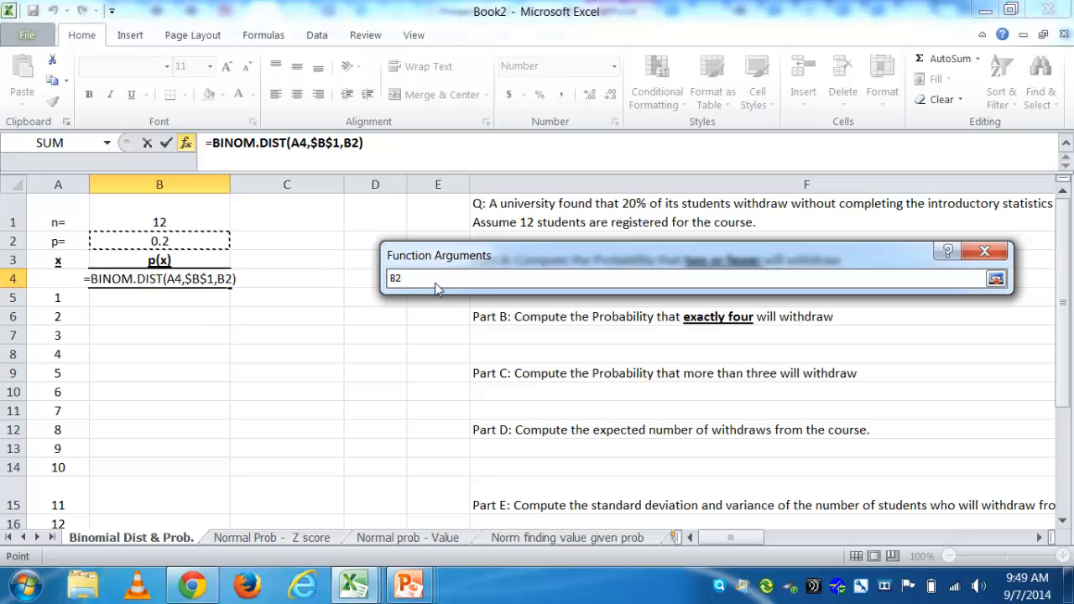
{"action": "left_click_drag", "start_coordinate": [422, 283], "coordinate": [385, 282]}
{"action": "key", "text": "F4"}
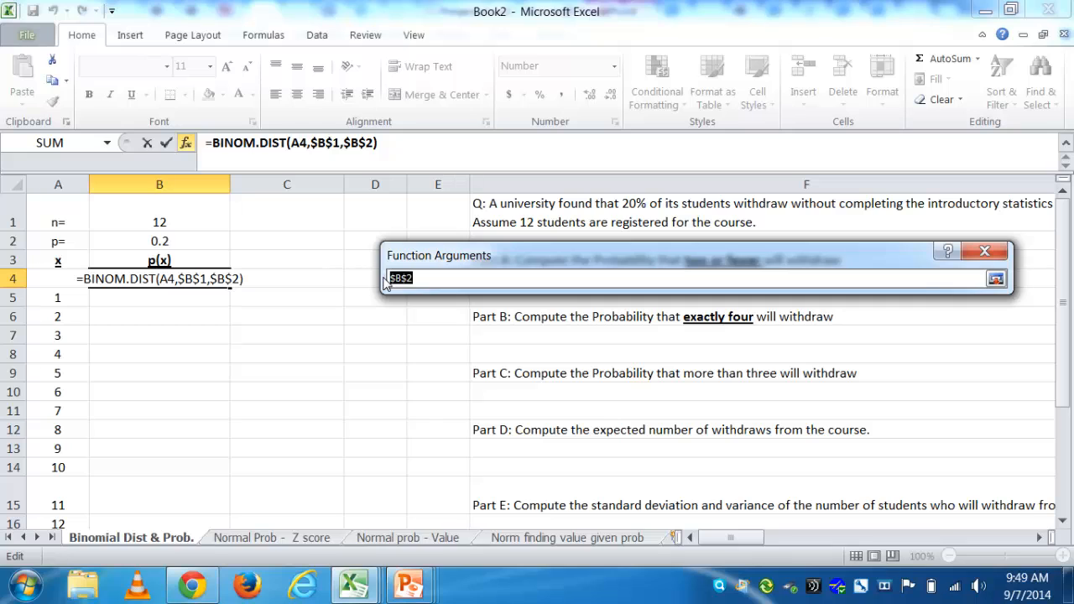
{"action": "key", "text": "Return"}
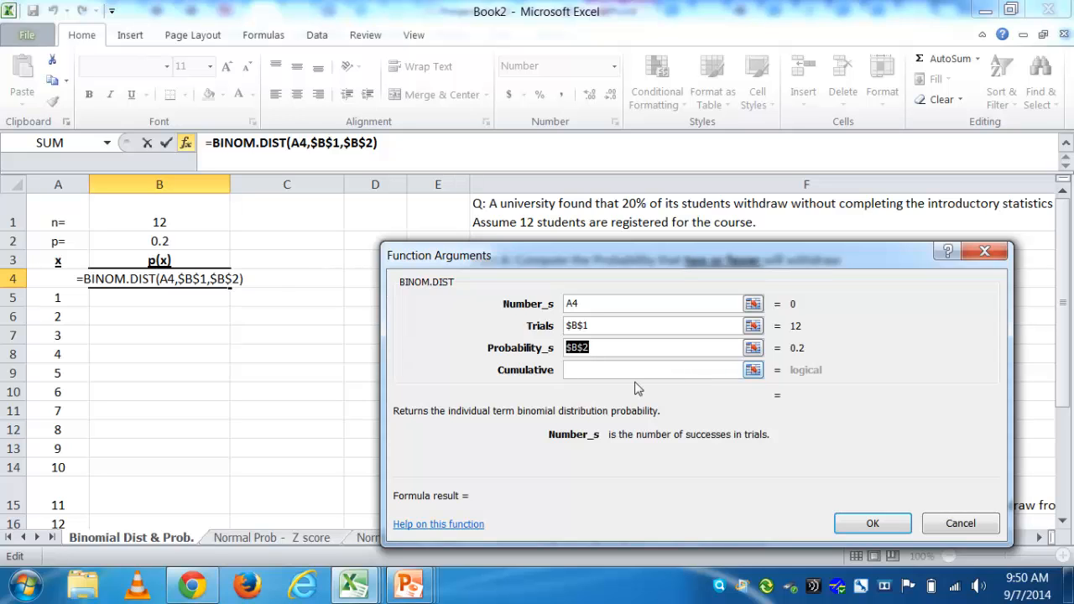
Set the Cumulative argument to FALSE and complete the BINOM.DIST formula in B4.
{"action": "left_click", "coordinate": [635, 377]}
{"action": "type", "text": "fals"}
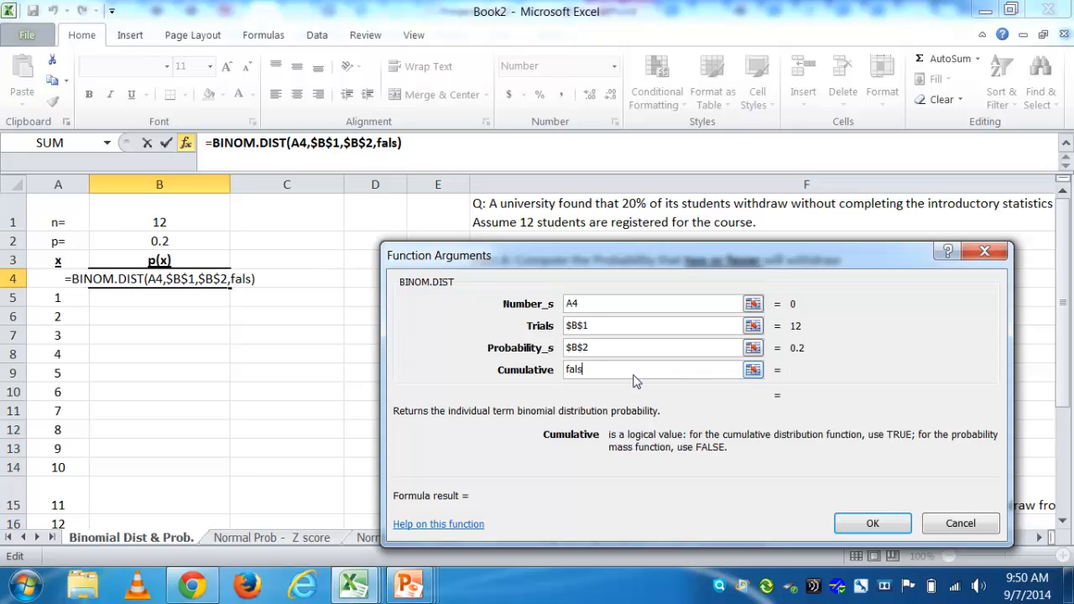
{"action": "type", "text": "e"}
{"action": "key", "text": "Return"}
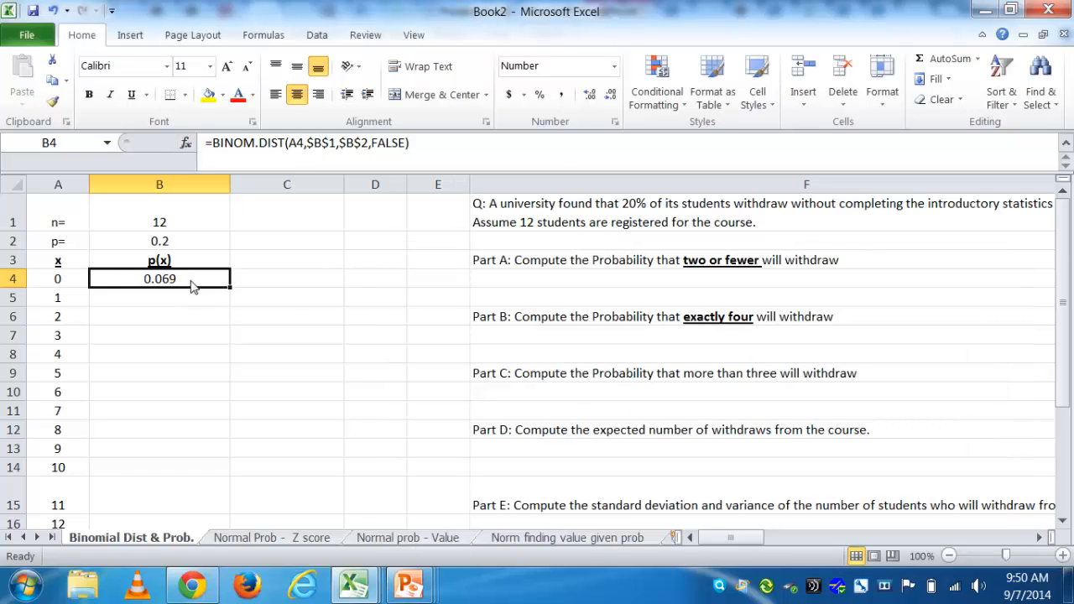
Expand the probability in B4 to eight decimal places, then reduce it back to three.
{"action": "left_click", "coordinate": [590, 94]}
{"action": "left_click", "coordinate": [590, 94]}
{"action": "left_click", "coordinate": [590, 94]}
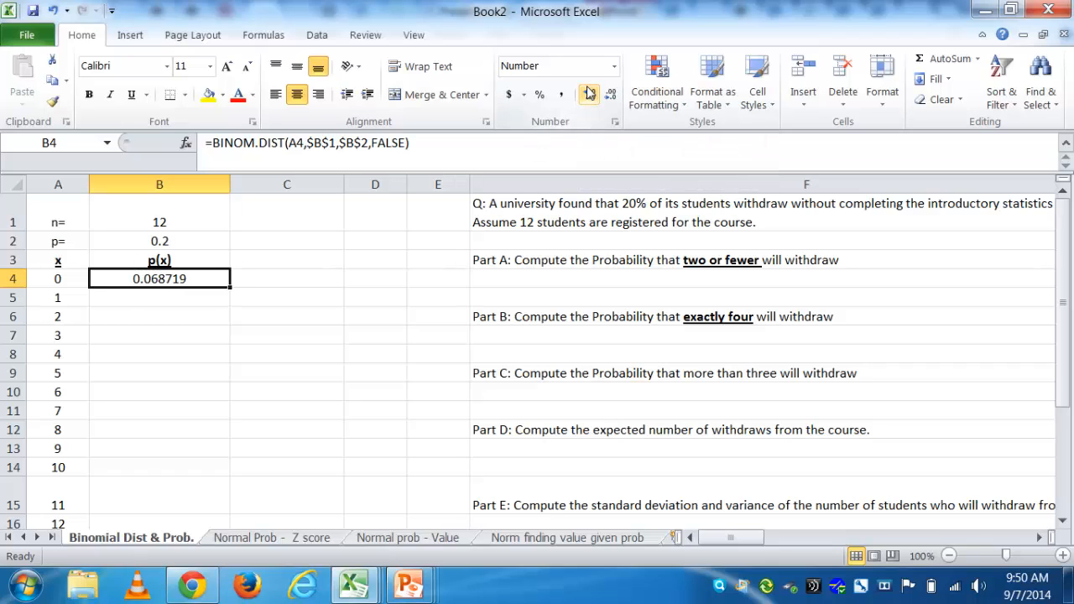
{"action": "left_click", "coordinate": [590, 94]}
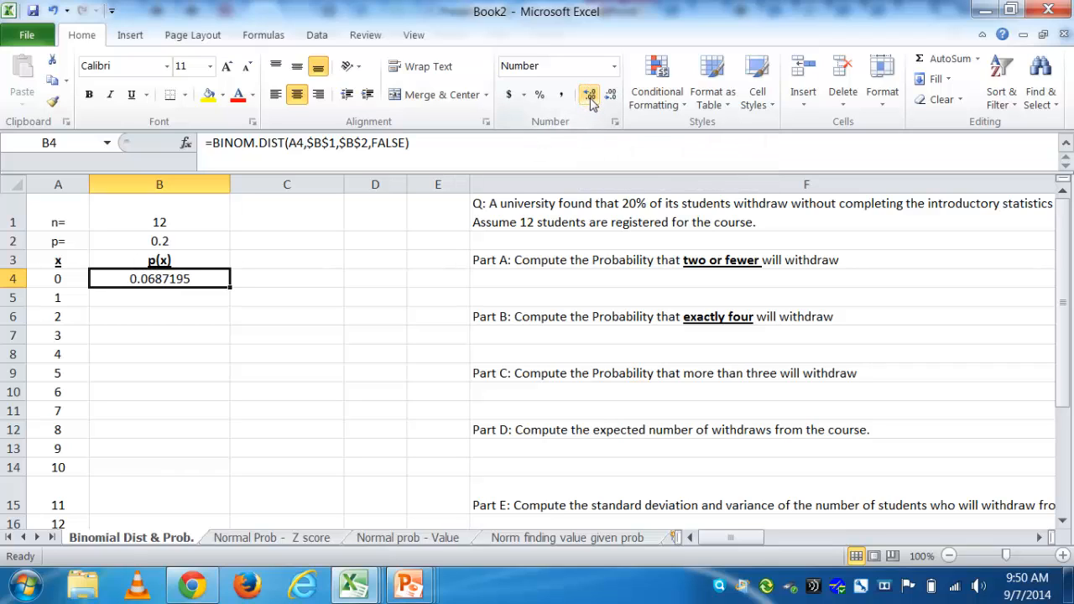
{"action": "left_click", "coordinate": [590, 94]}
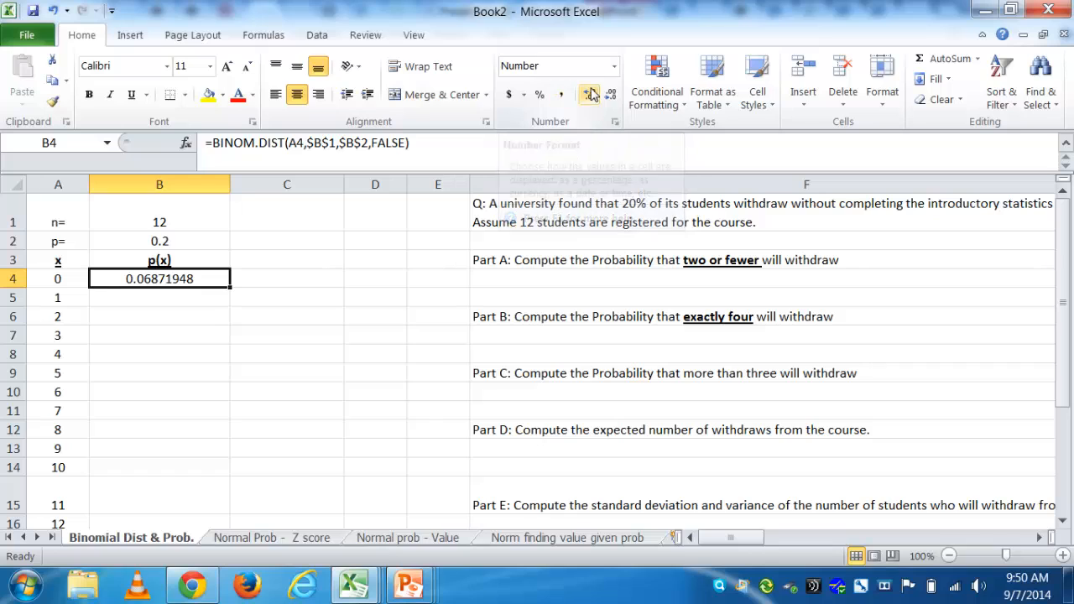
{"action": "left_click", "coordinate": [611, 94]}
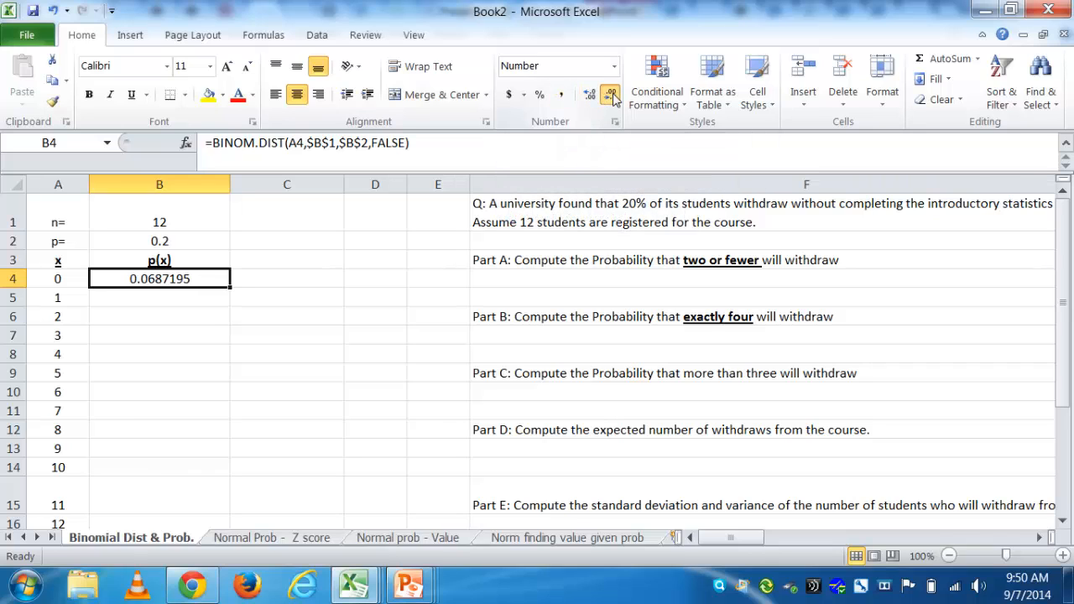
{"action": "left_click", "coordinate": [611, 94]}
{"action": "left_click", "coordinate": [611, 94]}
{"action": "left_click", "coordinate": [611, 94]}
{"action": "left_click", "coordinate": [611, 94]}
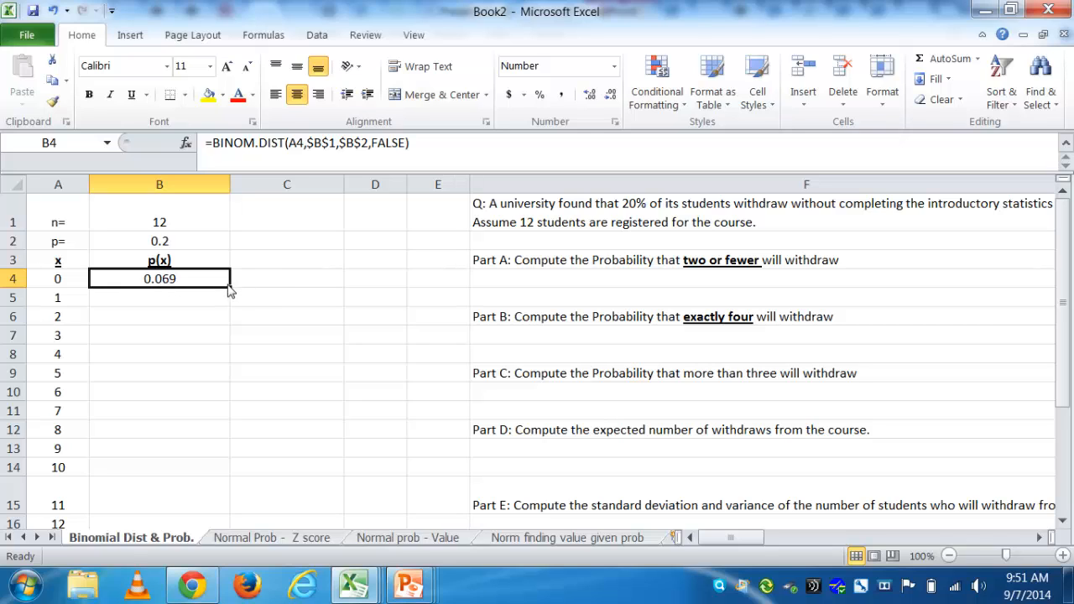
Copy the BINOM.DIST formula from B4 down to B16 and check the copied formulas in the lower rows.
{"action": "left_click_drag", "start_coordinate": [228, 289], "coordinate": [205, 535]}
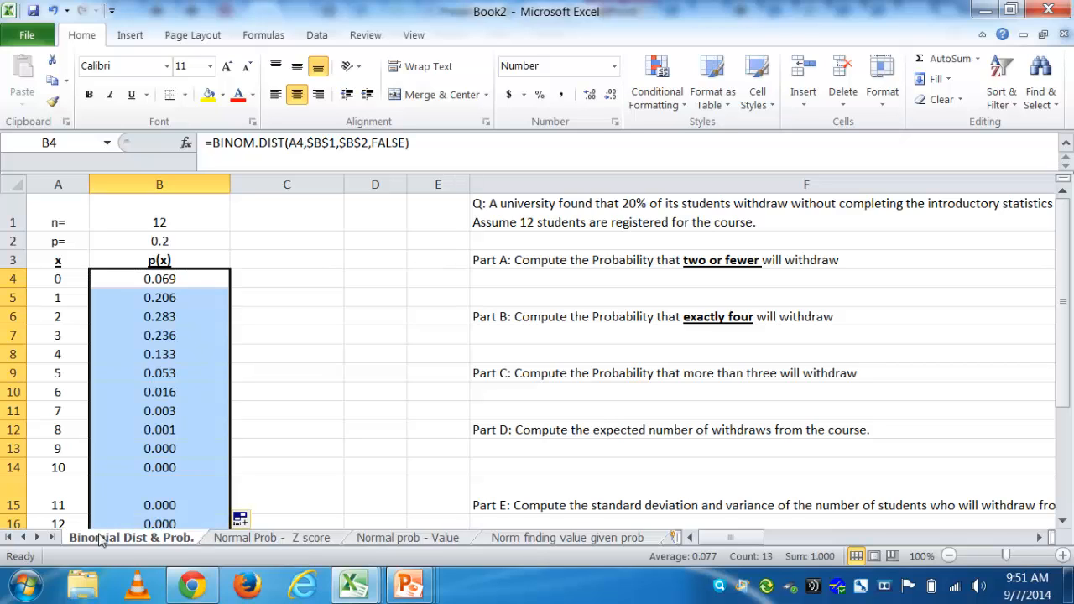
{"action": "left_click", "coordinate": [71, 524]}
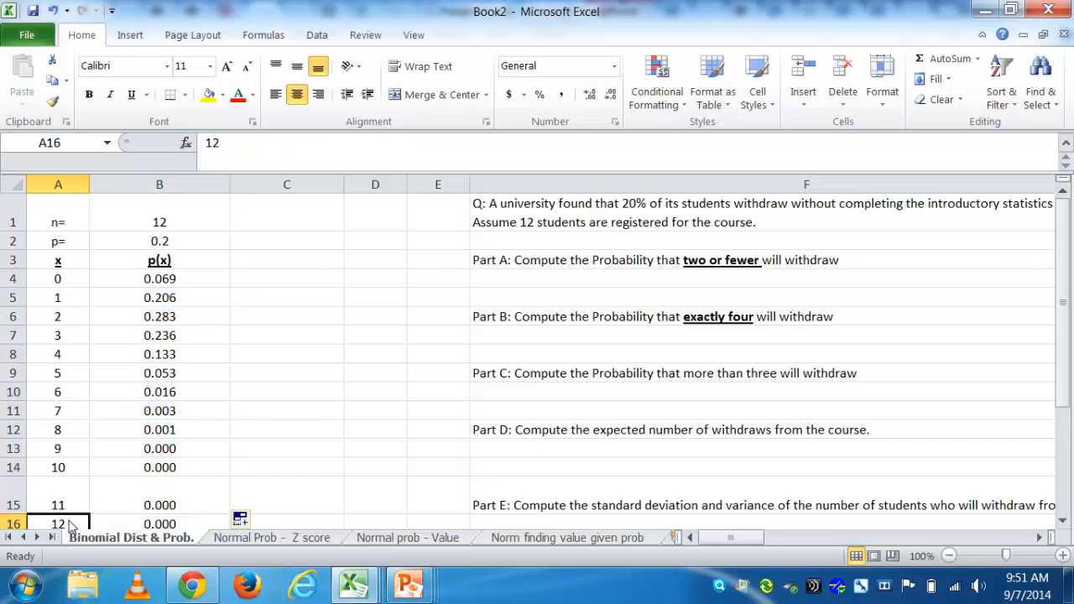
{"action": "left_click", "coordinate": [138, 524]}
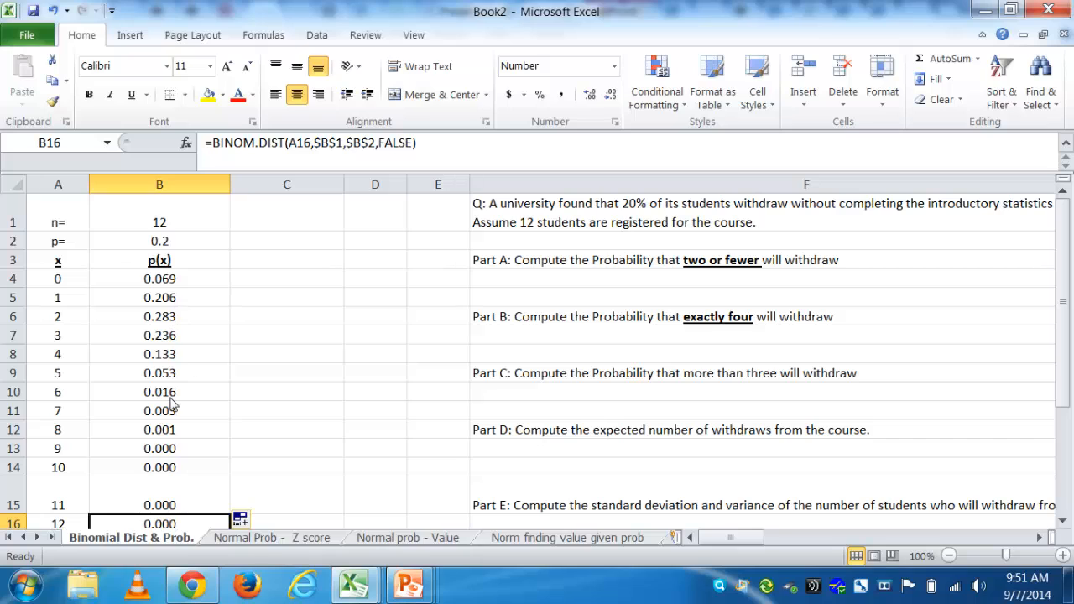
{"action": "left_click", "coordinate": [170, 435]}
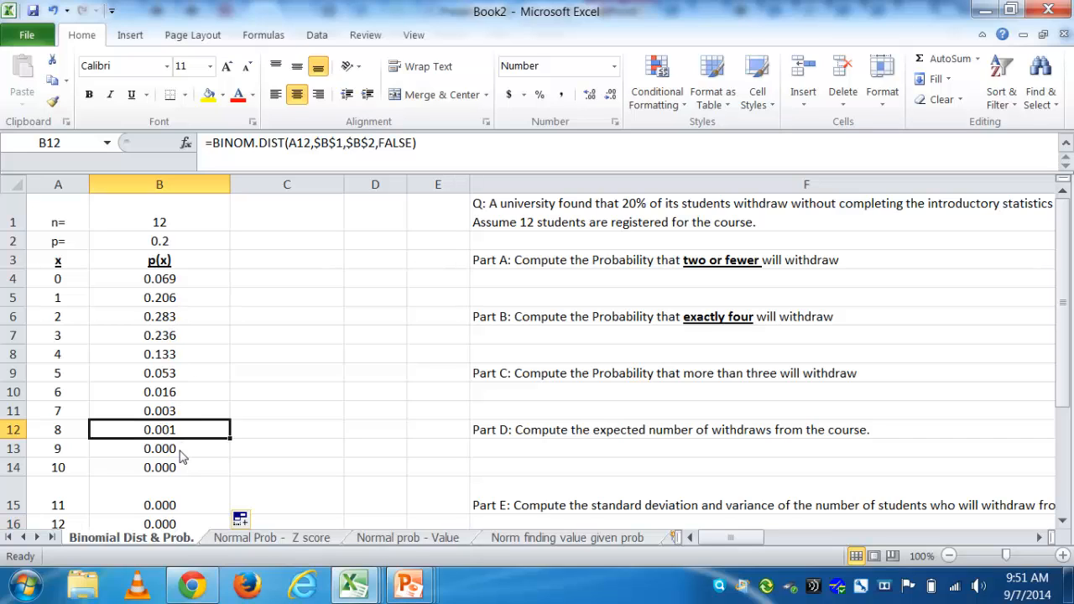
{"action": "left_click", "coordinate": [180, 454]}
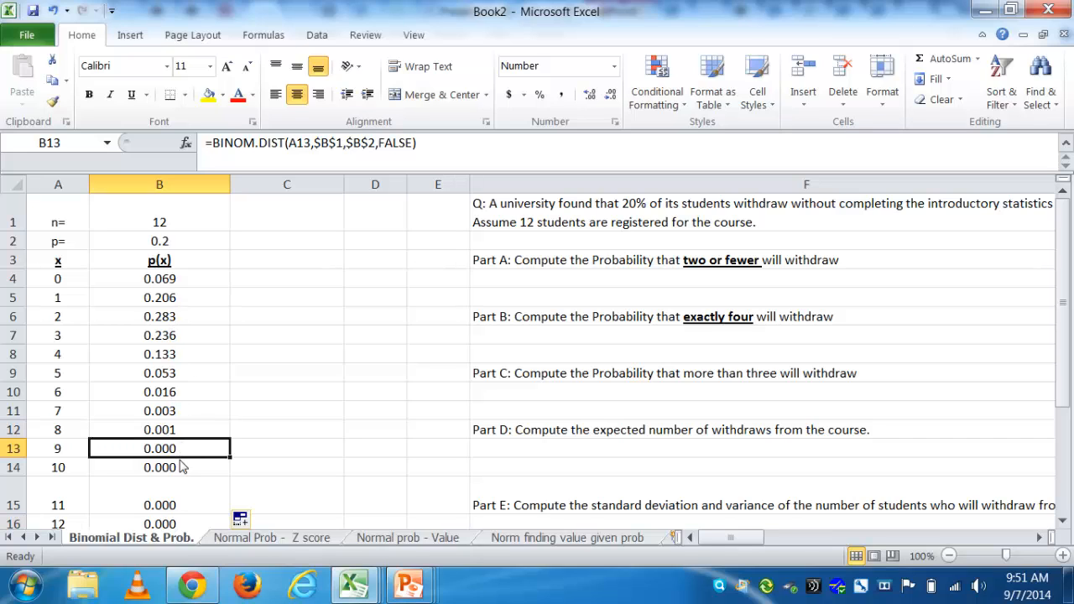
Show the probabilities for x = 9 to 12 in B13:B16 with nine decimal places.
{"action": "left_click_drag", "start_coordinate": [181, 457], "coordinate": [183, 522]}
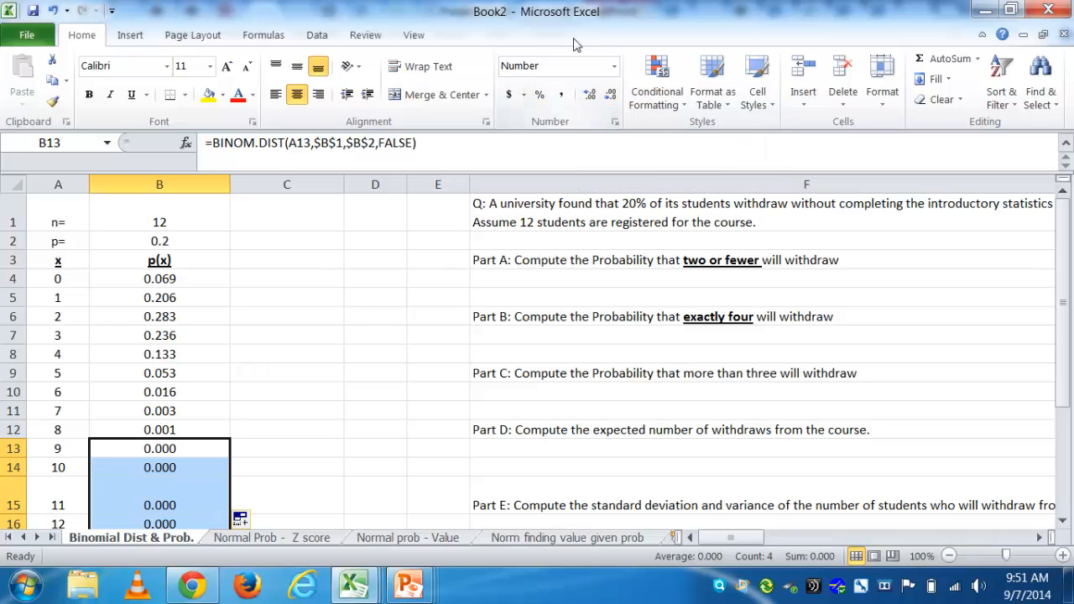
{"action": "left_click", "coordinate": [591, 95]}
{"action": "left_click", "coordinate": [591, 94]}
{"action": "left_click", "coordinate": [591, 95]}
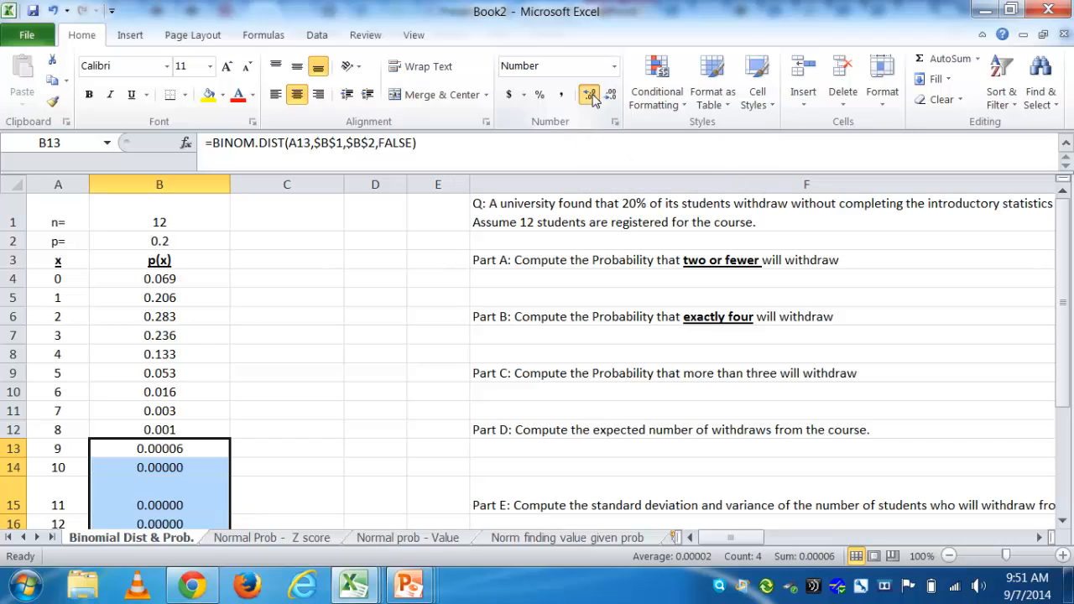
{"action": "left_click", "coordinate": [591, 95]}
{"action": "left_click", "coordinate": [591, 95]}
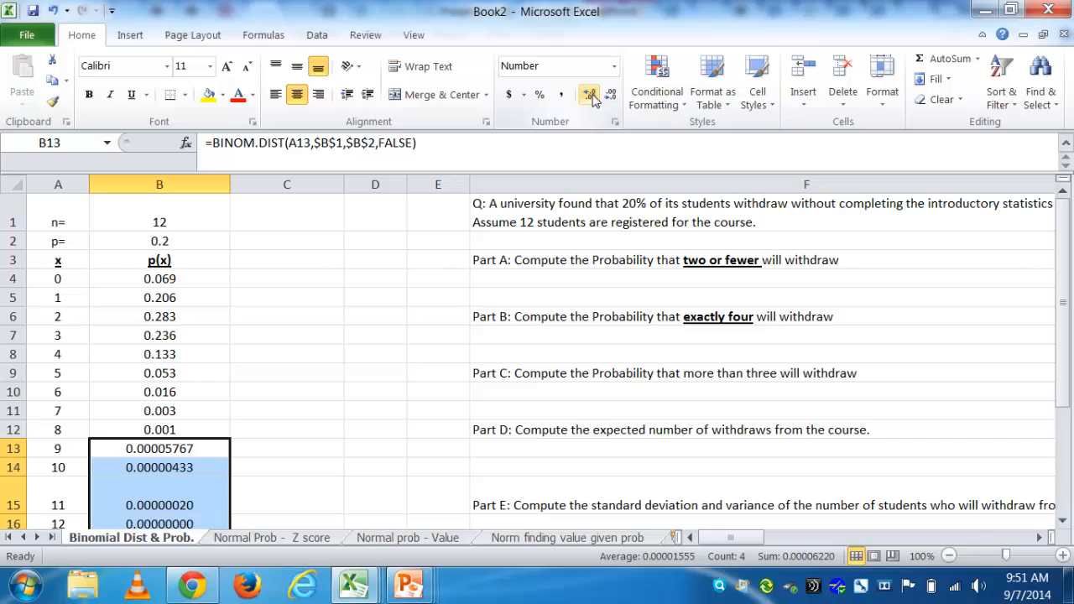
{"action": "left_click", "coordinate": [591, 95]}
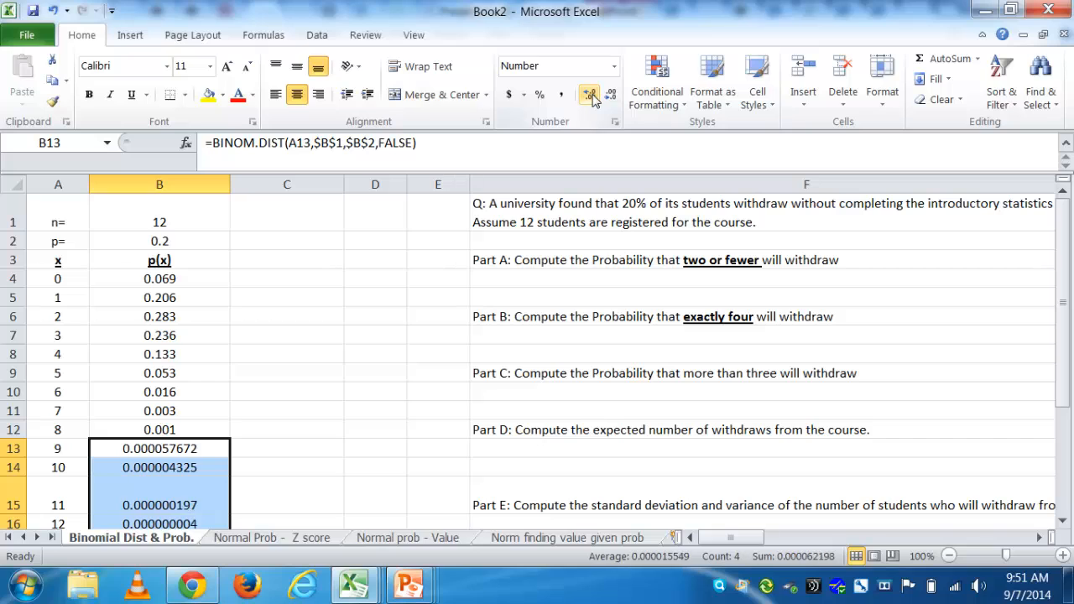
Adjust the probabilities for x = 9 and 10 in B13:B14 to six decimal places.
{"action": "left_click", "coordinate": [194, 450]}
{"action": "left_click_drag", "start_coordinate": [194, 450], "coordinate": [198, 471]}
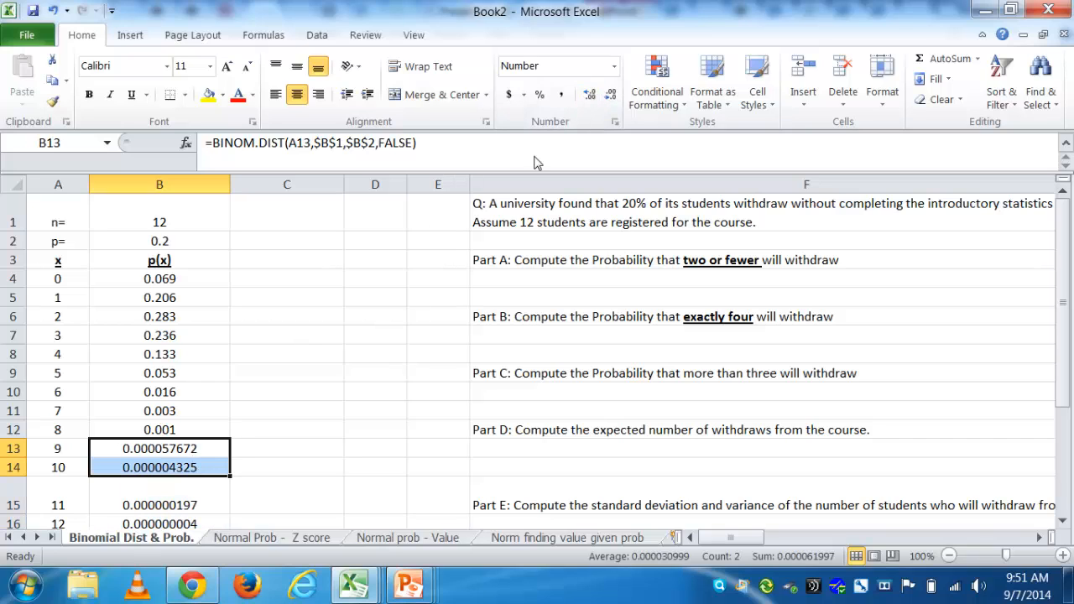
{"action": "left_click", "coordinate": [591, 95]}
{"action": "left_click", "coordinate": [590, 95]}
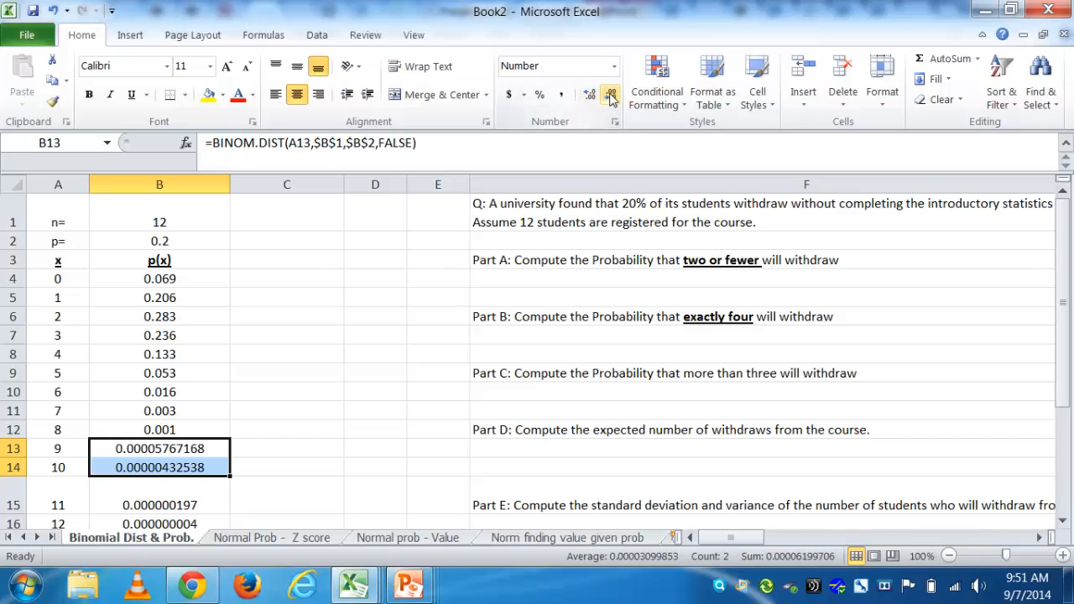
{"action": "left_click", "coordinate": [611, 95]}
{"action": "left_click", "coordinate": [611, 95]}
{"action": "left_click", "coordinate": [611, 95]}
{"action": "left_click", "coordinate": [611, 95]}
{"action": "left_click", "coordinate": [611, 95]}
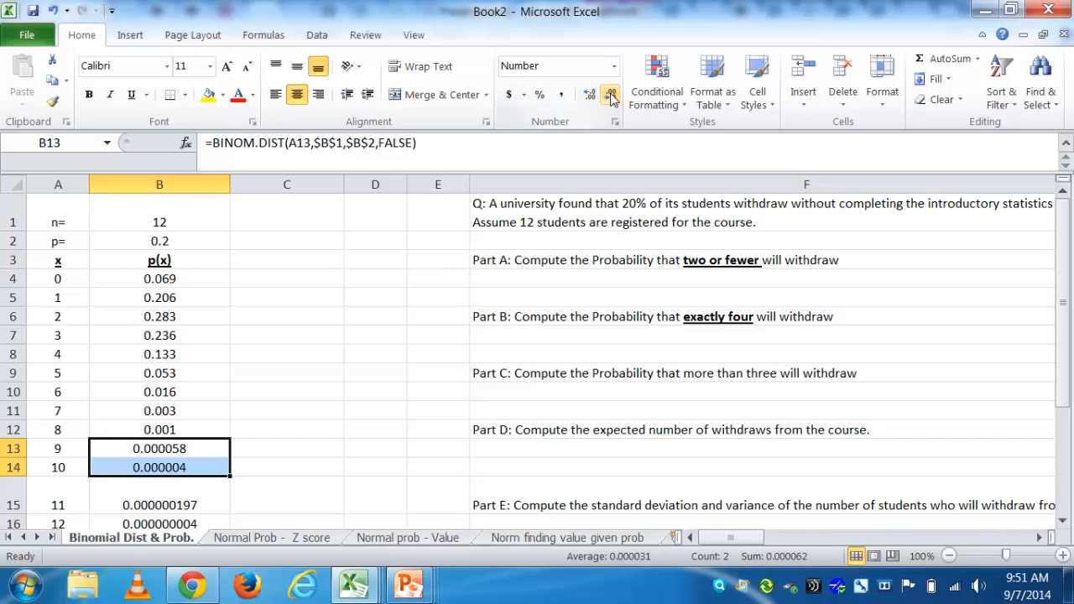
Display the probability for x = 9 in B13 with five decimal places and x = 10 in B14 with six.
{"action": "left_click", "coordinate": [611, 95]}
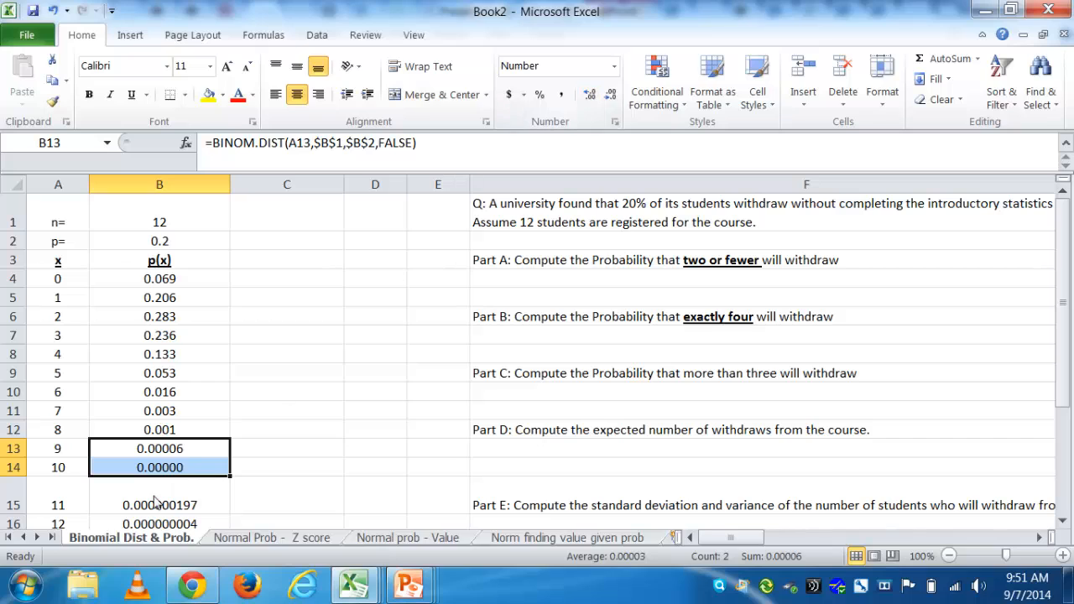
{"action": "left_click", "coordinate": [174, 473]}
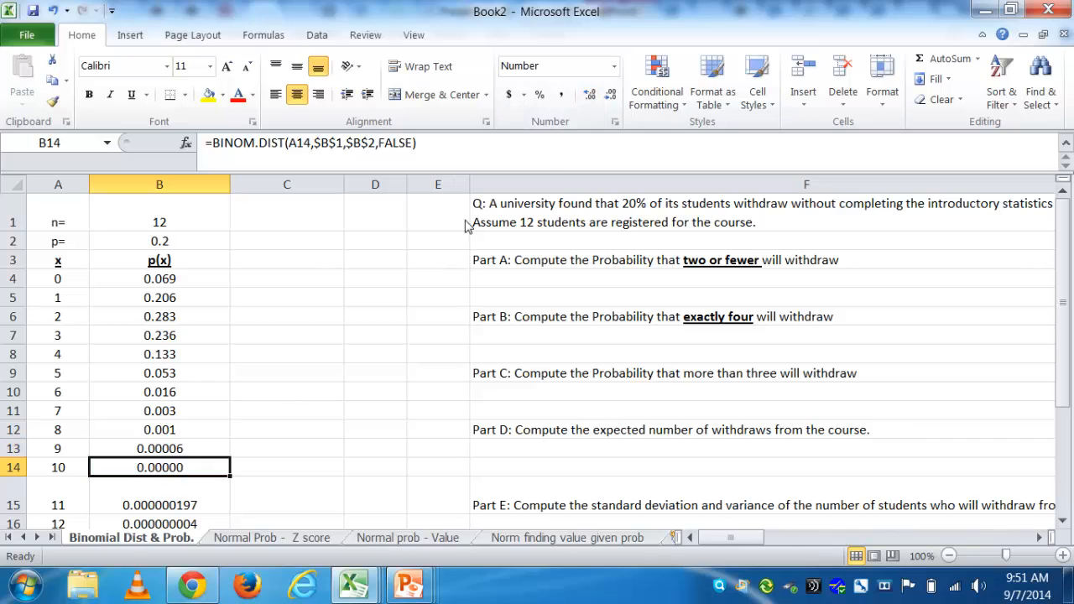
{"action": "left_click", "coordinate": [591, 95]}
Display the probability for x = 11 in B15 with seven decimal places.
{"action": "left_click", "coordinate": [194, 507]}
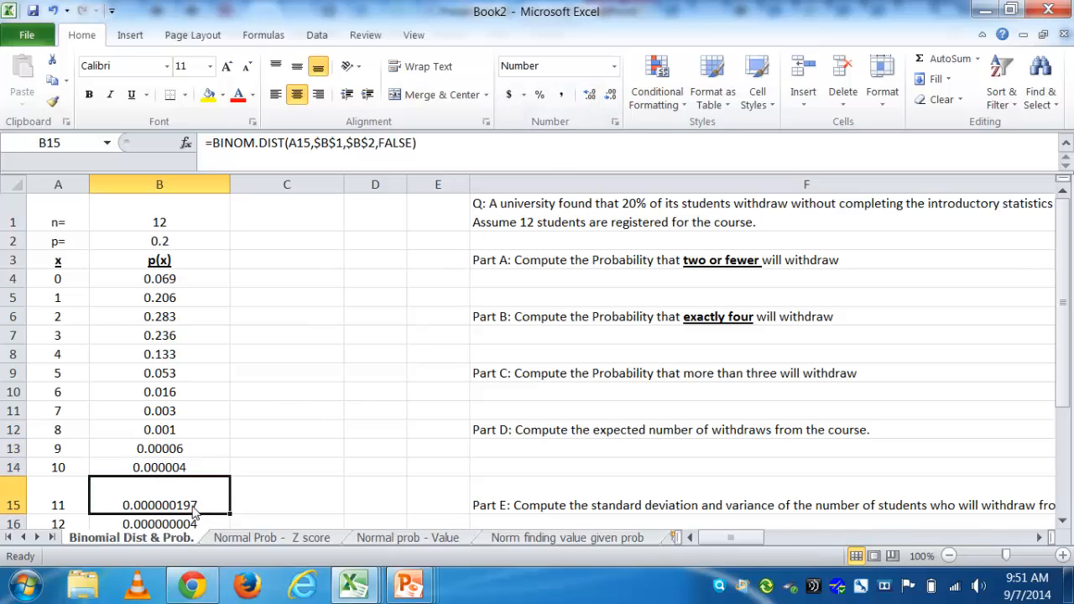
{"action": "left_click", "coordinate": [591, 94]}
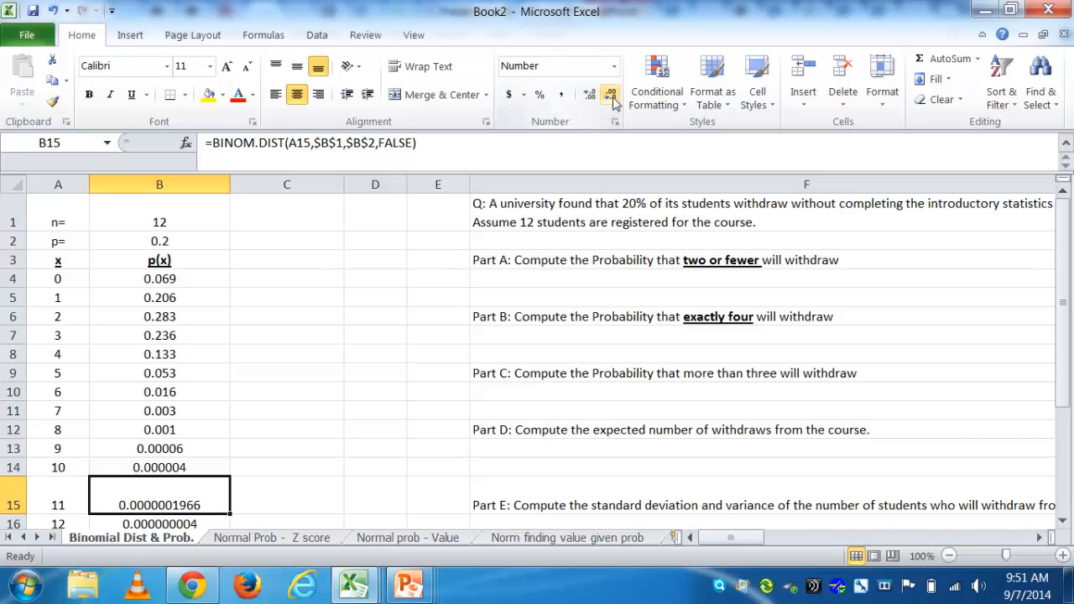
{"action": "left_click", "coordinate": [614, 98]}
{"action": "left_click", "coordinate": [614, 98]}
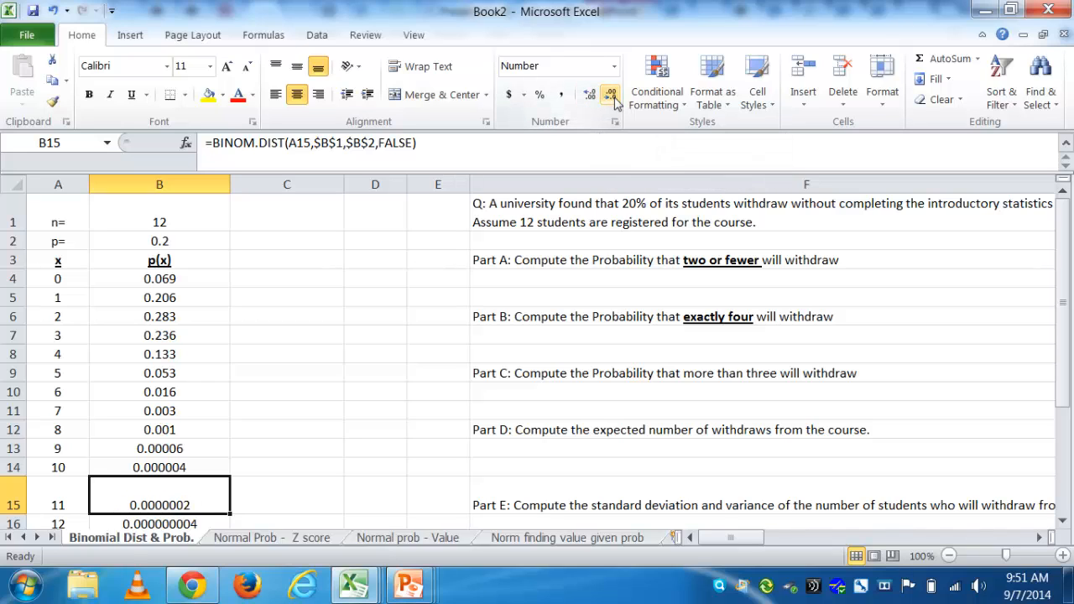
Review the BINOM.DIST formulas from B16 up to B9 and the full x and p(x) table in A3:B16.
{"action": "left_click", "coordinate": [170, 451]}
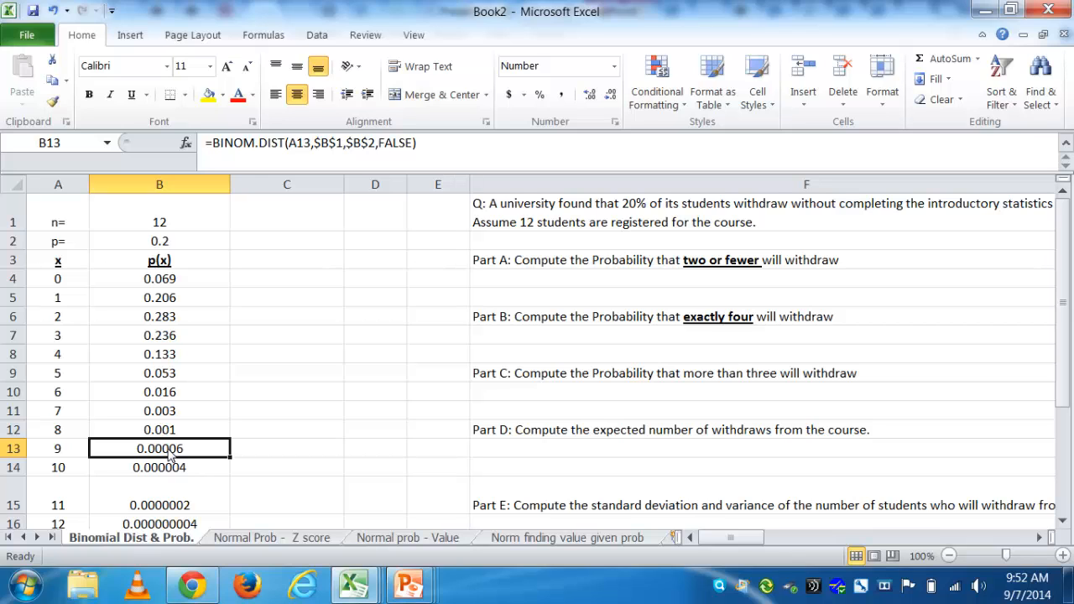
{"action": "key", "text": "Down"}
{"action": "key", "text": "Down"}
{"action": "key", "text": "Down"}
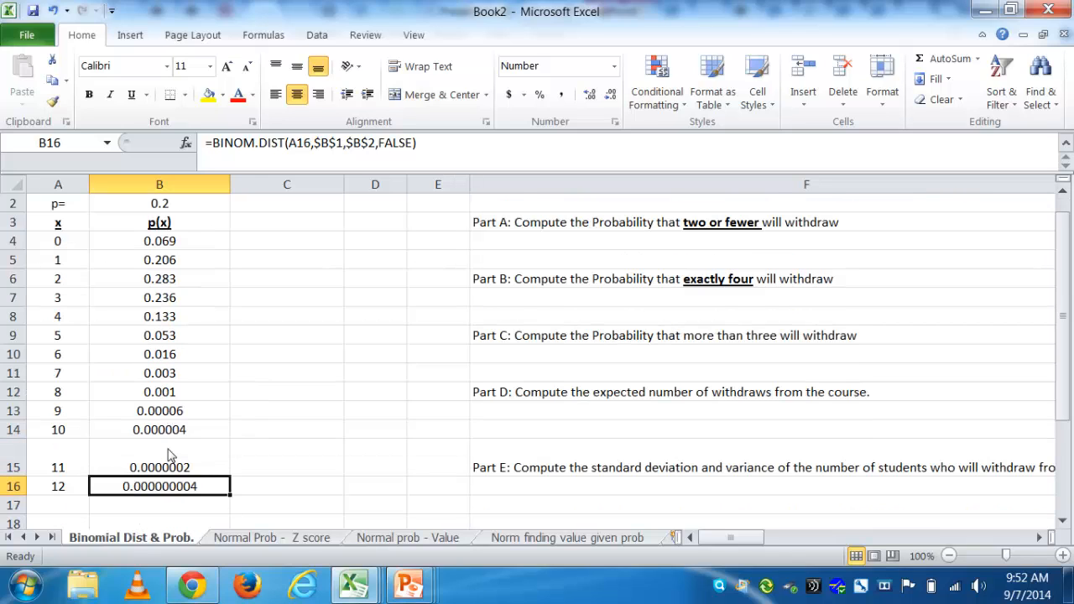
{"action": "key", "text": "Up"}
{"action": "key", "text": "Up"}
{"action": "key", "text": "Up"}
{"action": "key", "text": "Up"}
{"action": "key", "text": "Up"}
{"action": "key", "text": "Up"}
{"action": "key", "text": "Up"}
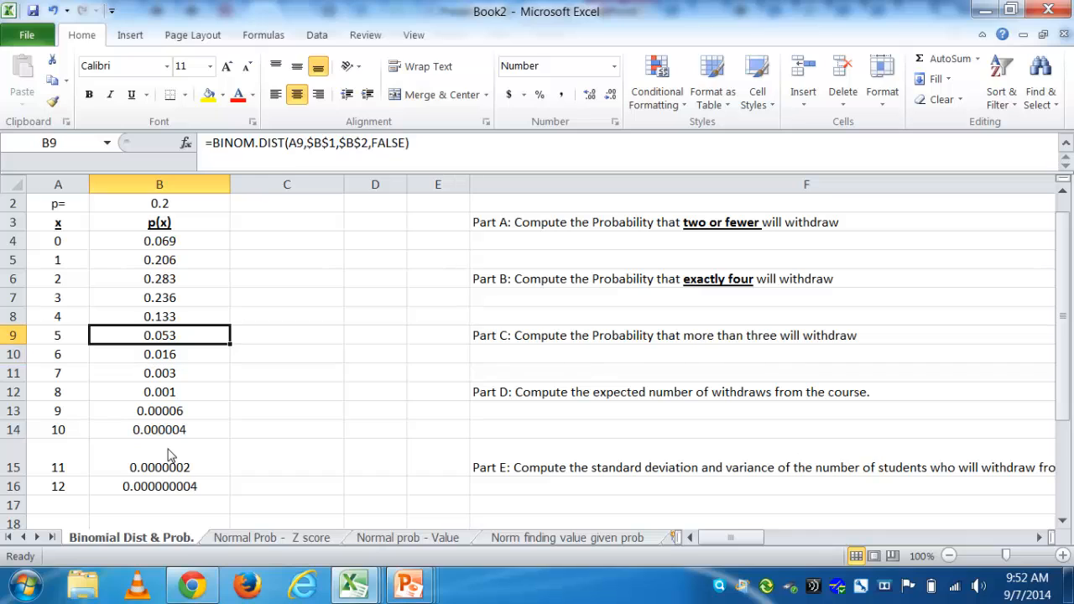
{"action": "left_click_drag", "start_coordinate": [59, 226], "coordinate": [137, 489]}
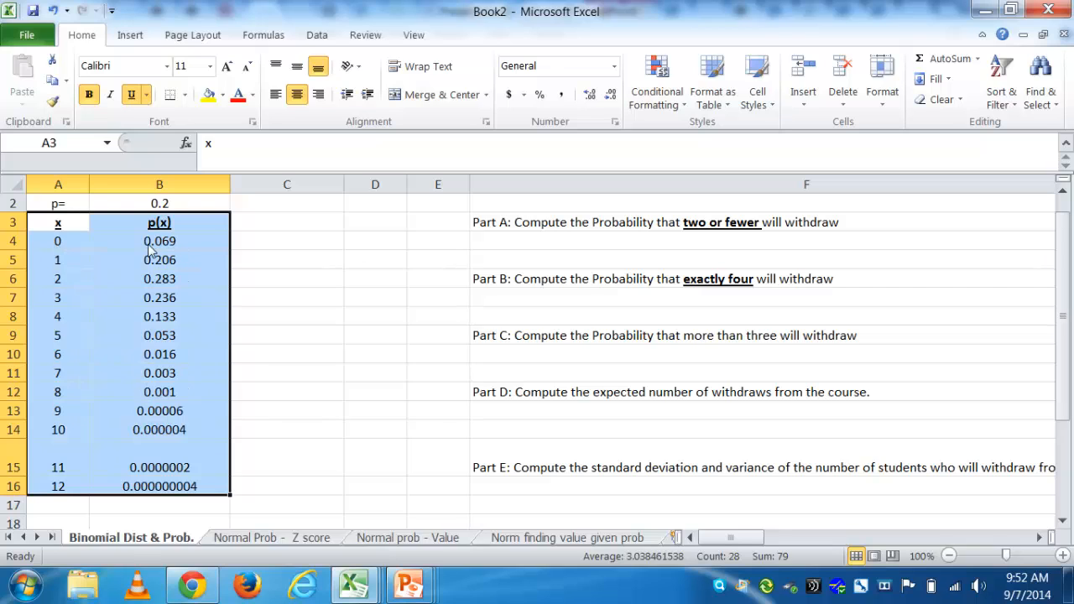
{"action": "left_click", "coordinate": [165, 223]}
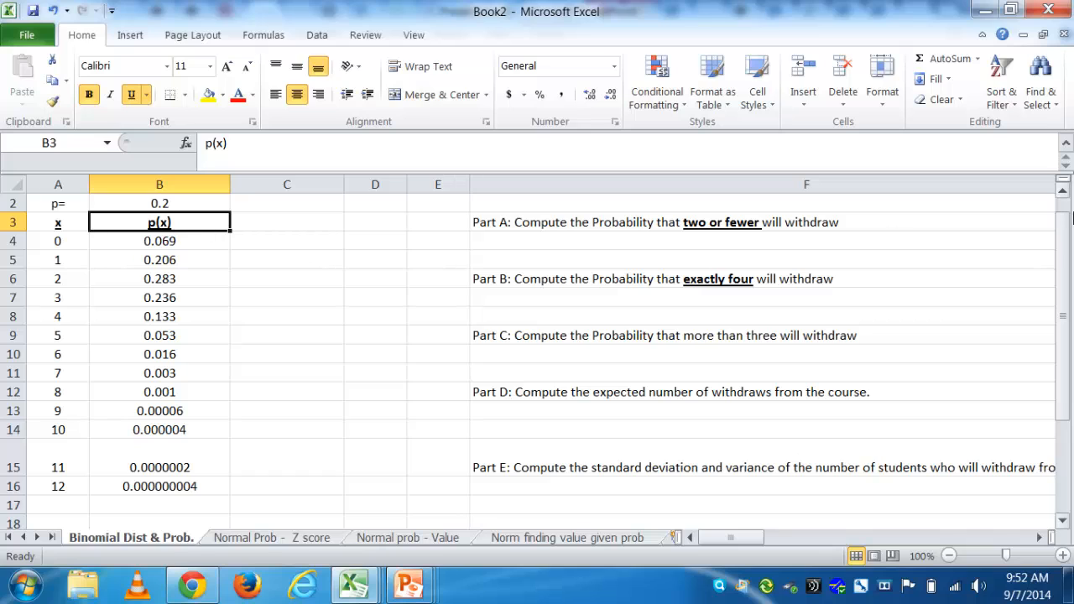
{"action": "scroll", "coordinate": [1064, 233], "scroll_direction": "up", "scroll_amount": 2}
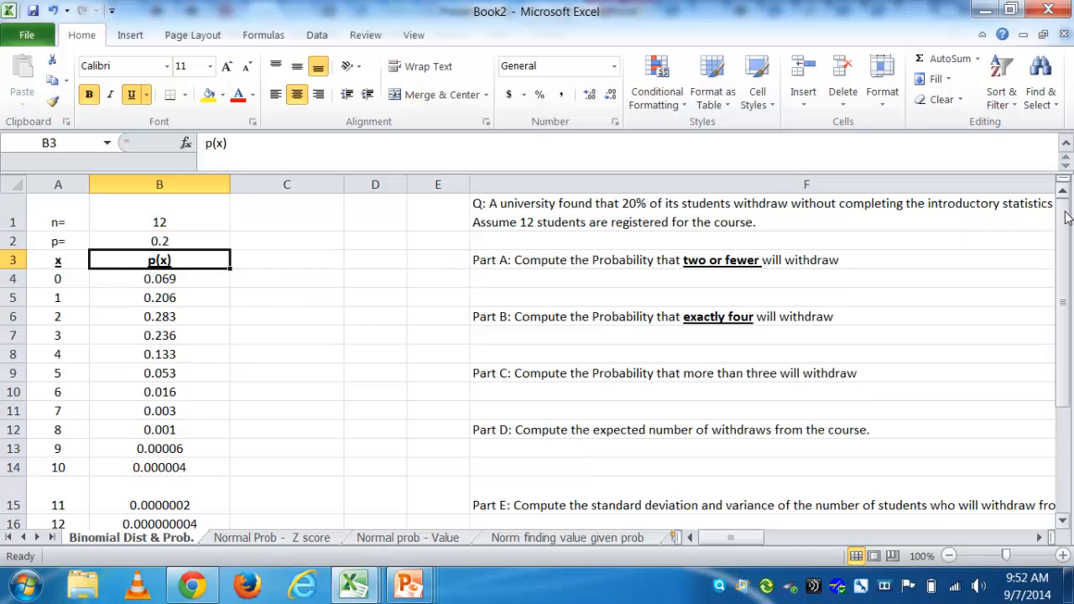
Examine the Part A question and the matching x values 0 to 2 in A4:A6.
{"action": "left_click", "coordinate": [519, 285]}
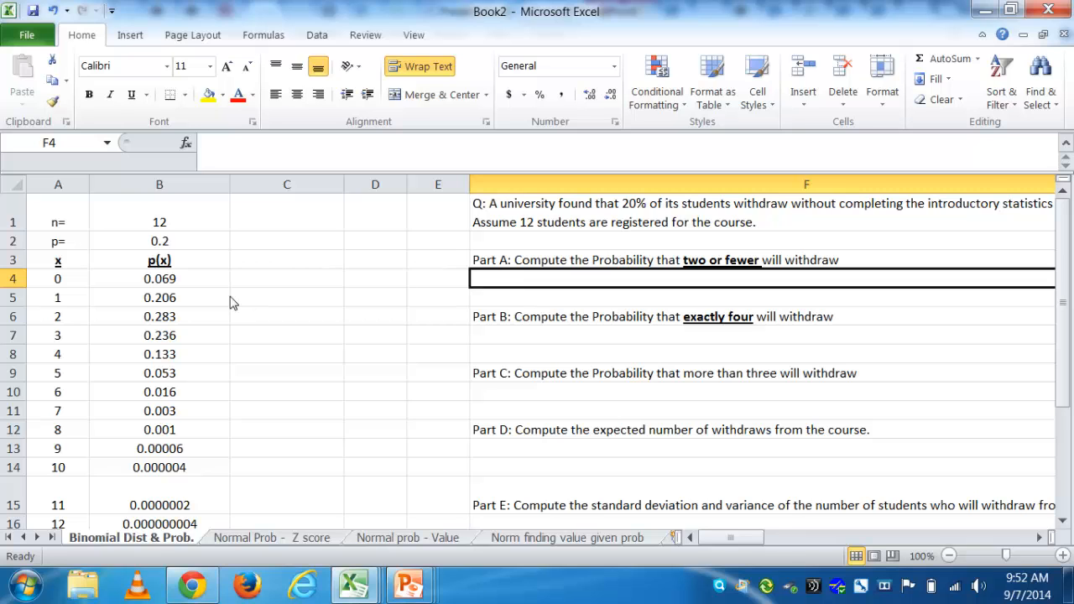
{"action": "scroll", "coordinate": [43, 282], "scroll_direction": "up", "scroll_amount": 1}
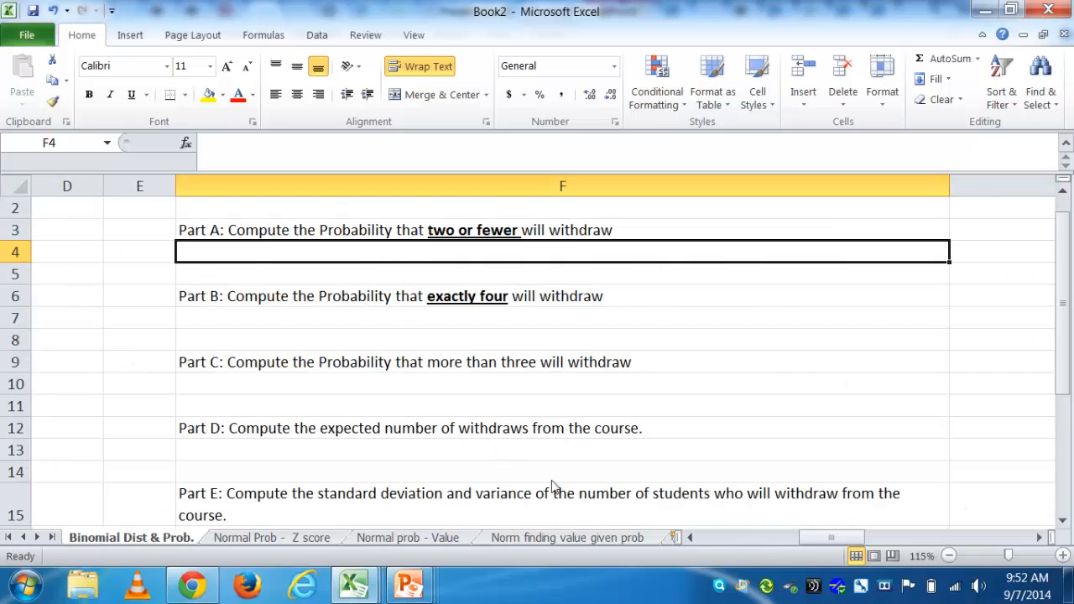
{"action": "left_click", "coordinate": [715, 543]}
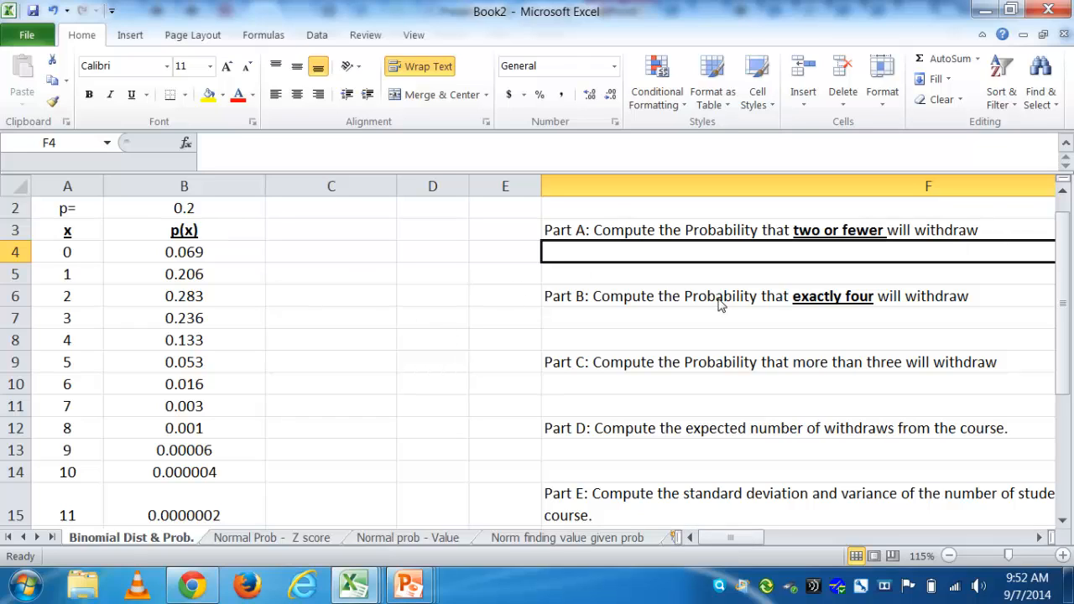
{"action": "left_click", "coordinate": [69, 301]}
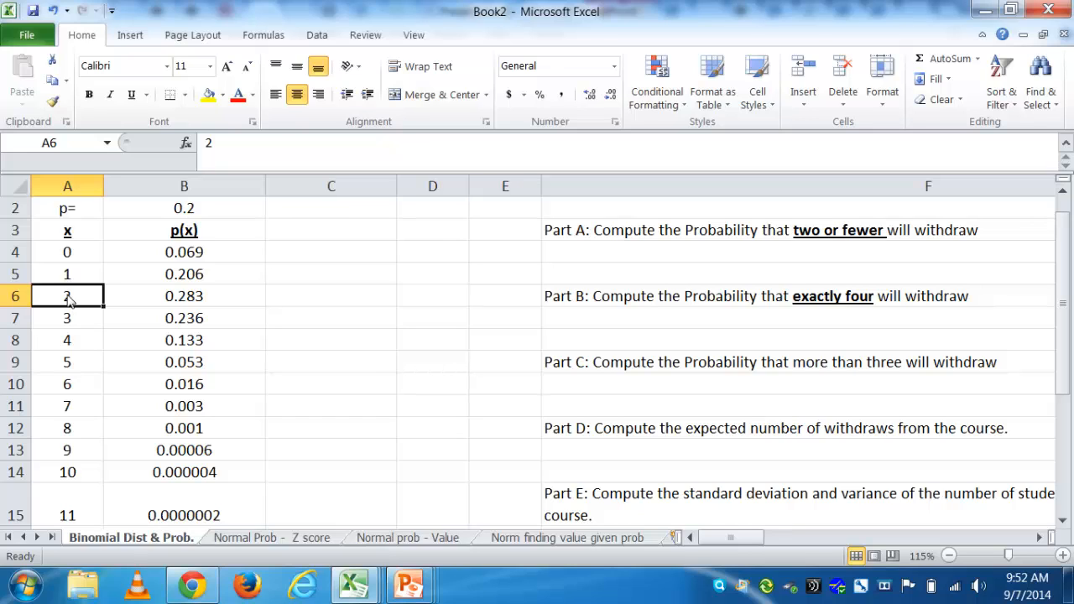
{"action": "key", "text": "Up"}
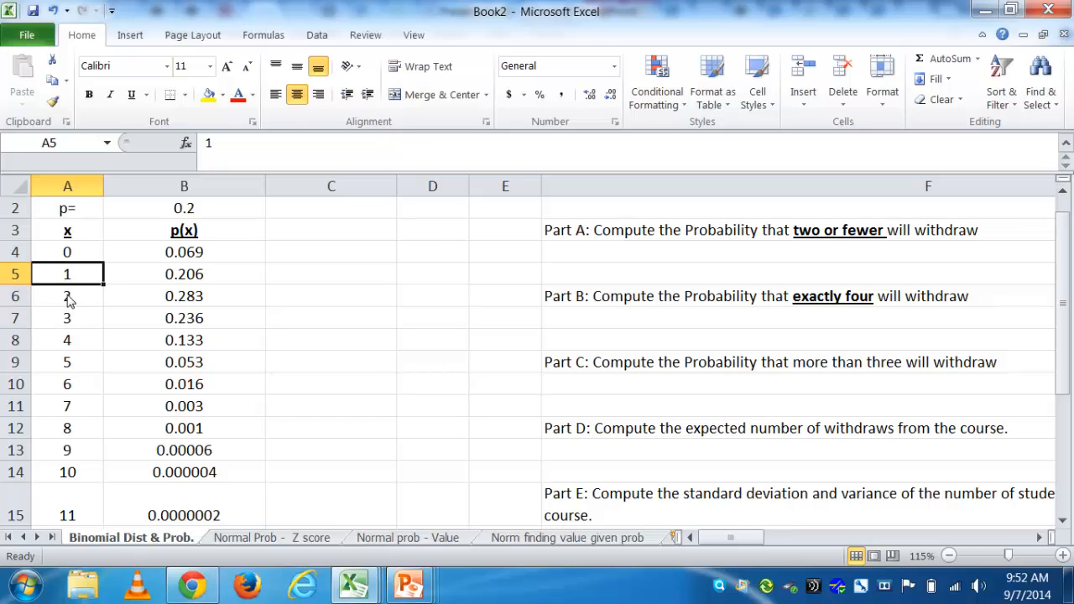
{"action": "key", "text": "Up"}
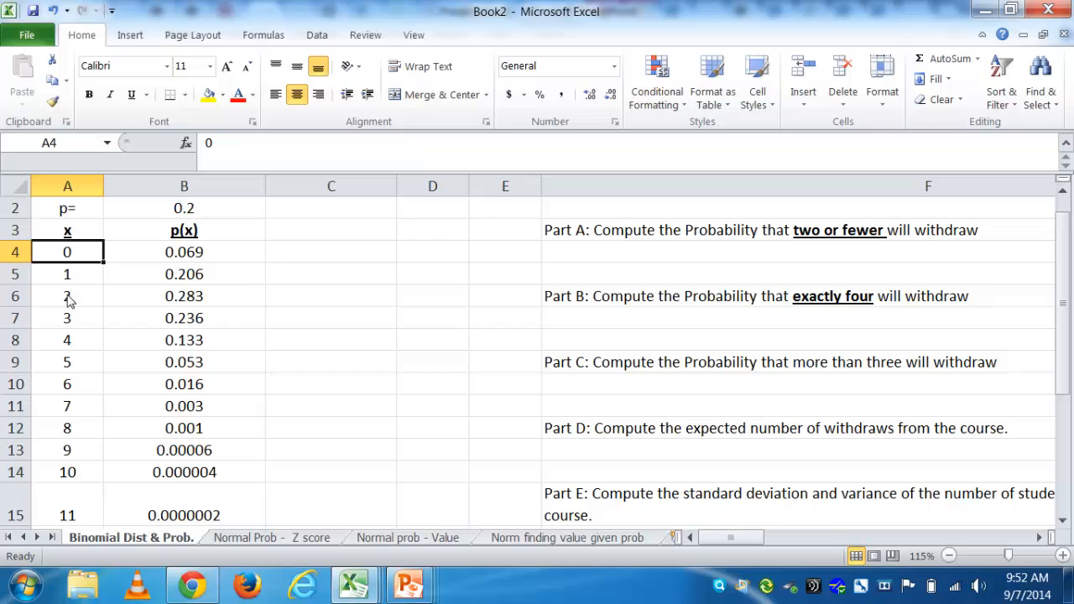
{"action": "left_click_drag", "start_coordinate": [80, 256], "coordinate": [81, 298]}
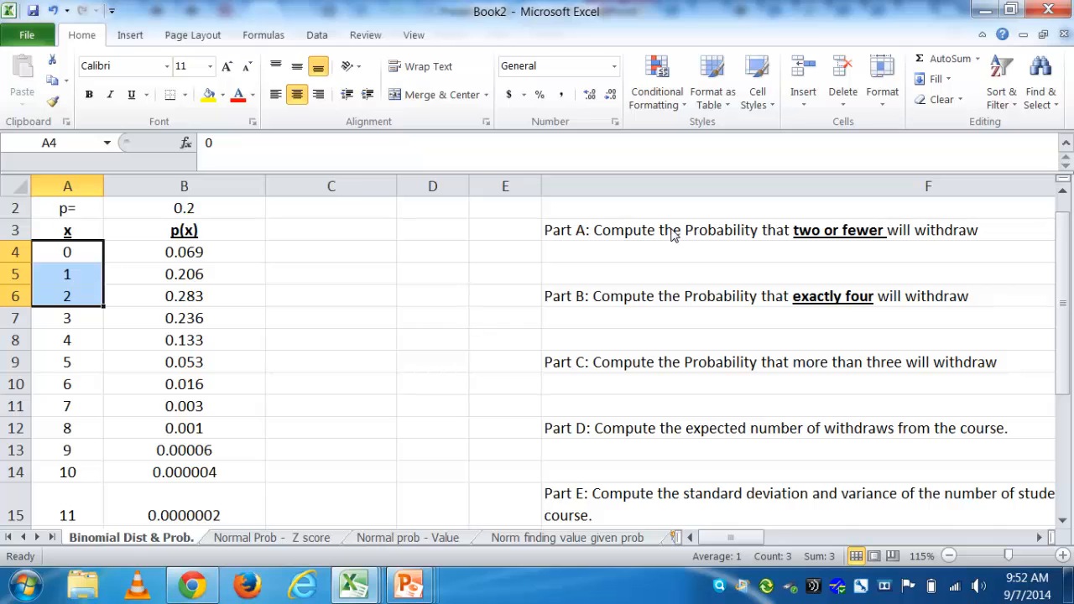
Enter the label "Part A:" in E4 and make column F slightly narrower.
{"action": "left_click", "coordinate": [517, 255]}
{"action": "type", "text": "Part A:"}
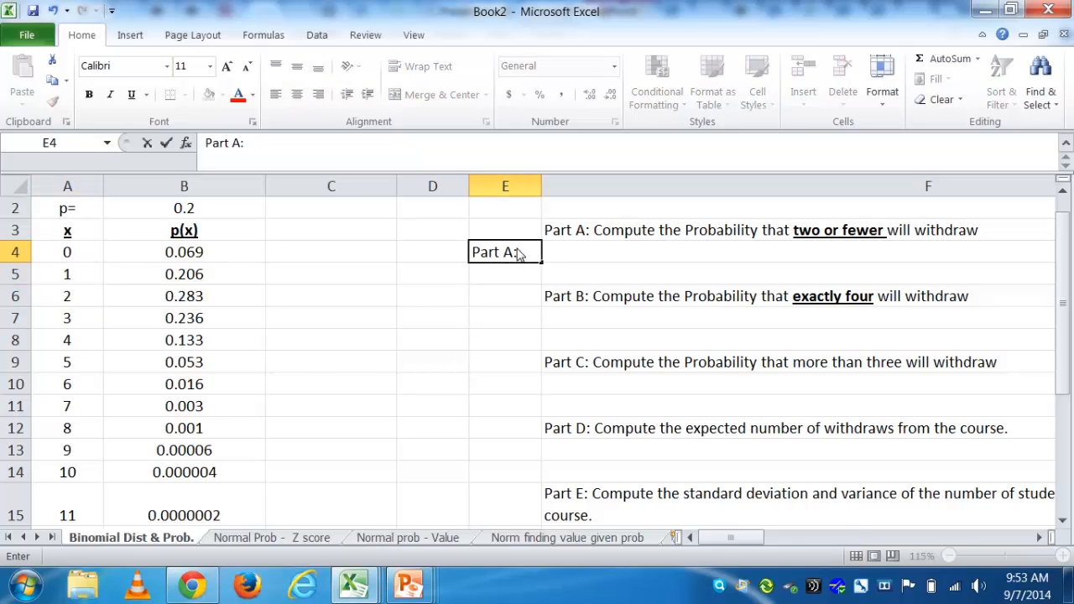
{"action": "key", "text": "Tab"}
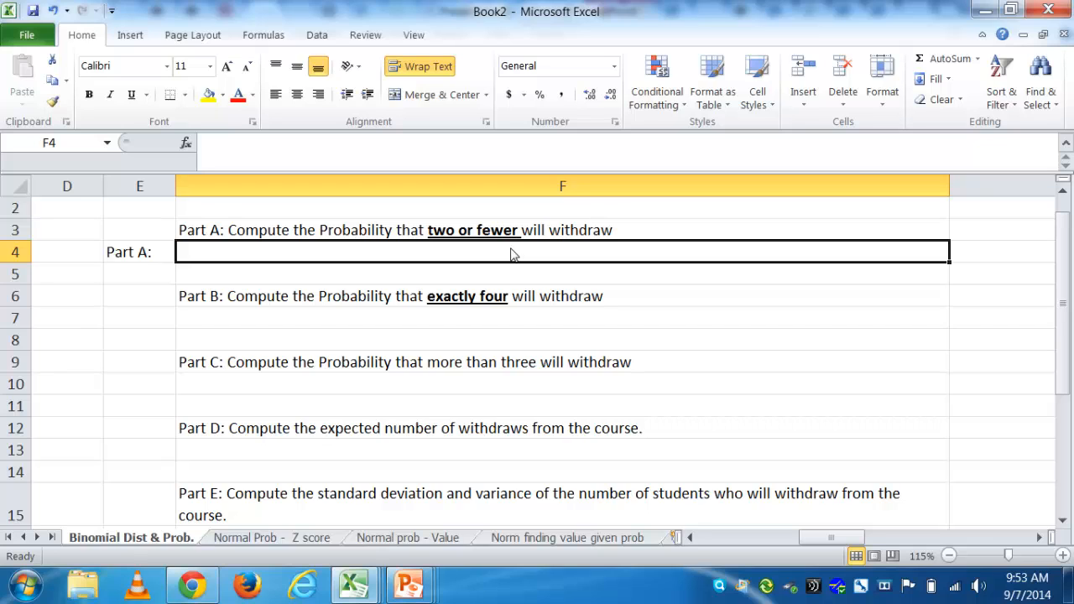
{"action": "left_click_drag", "start_coordinate": [949, 185], "coordinate": [904, 204]}
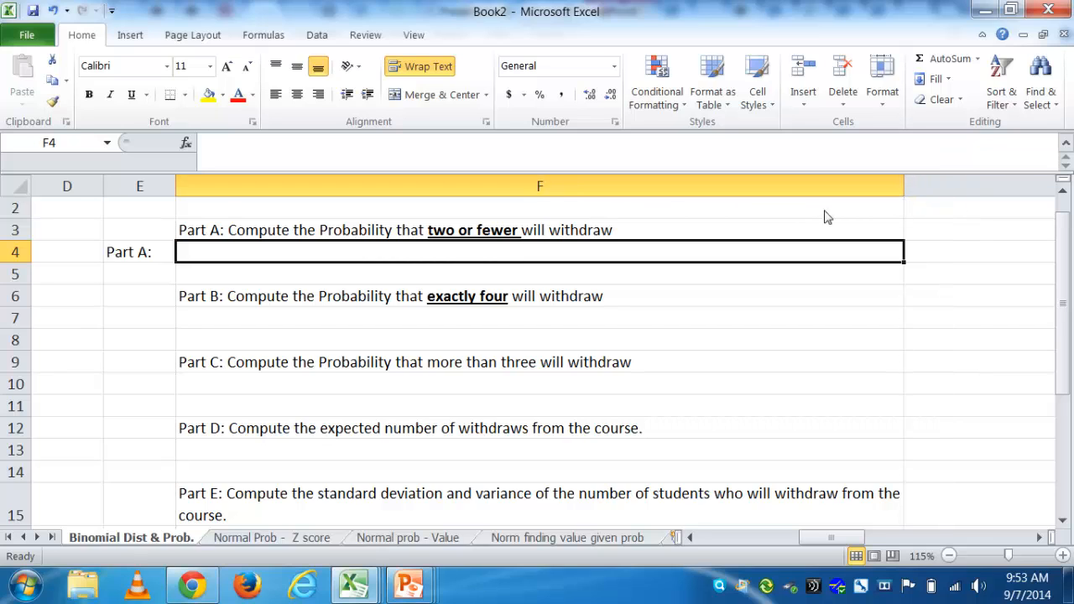
Compute the probability of two or fewer withdrawals in F4 with the formula =B4+B5+B6.
{"action": "left_click", "coordinate": [712, 536]}
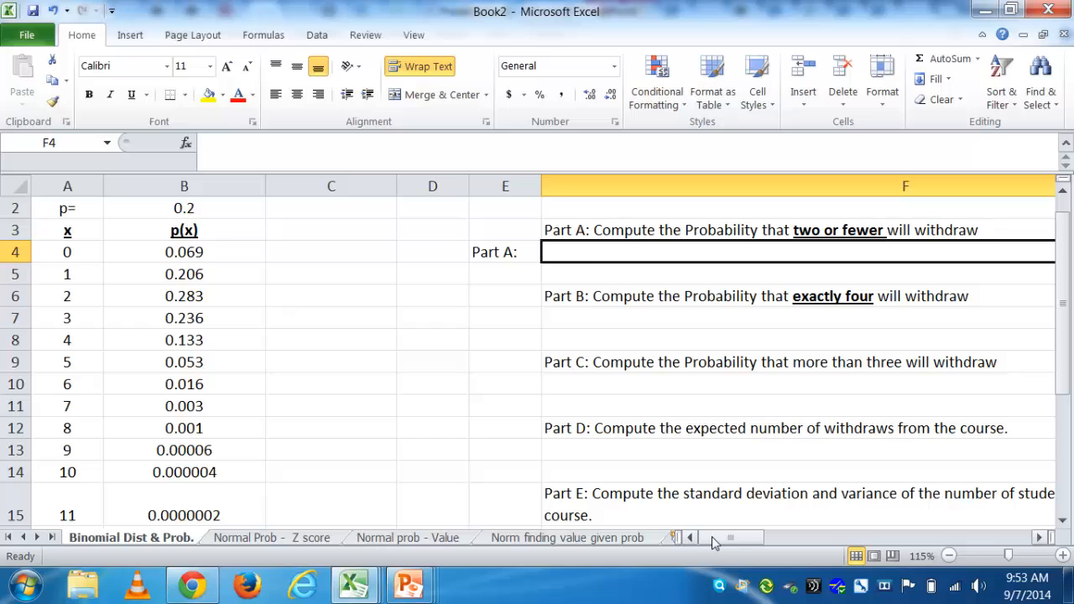
{"action": "left_click", "coordinate": [587, 263]}
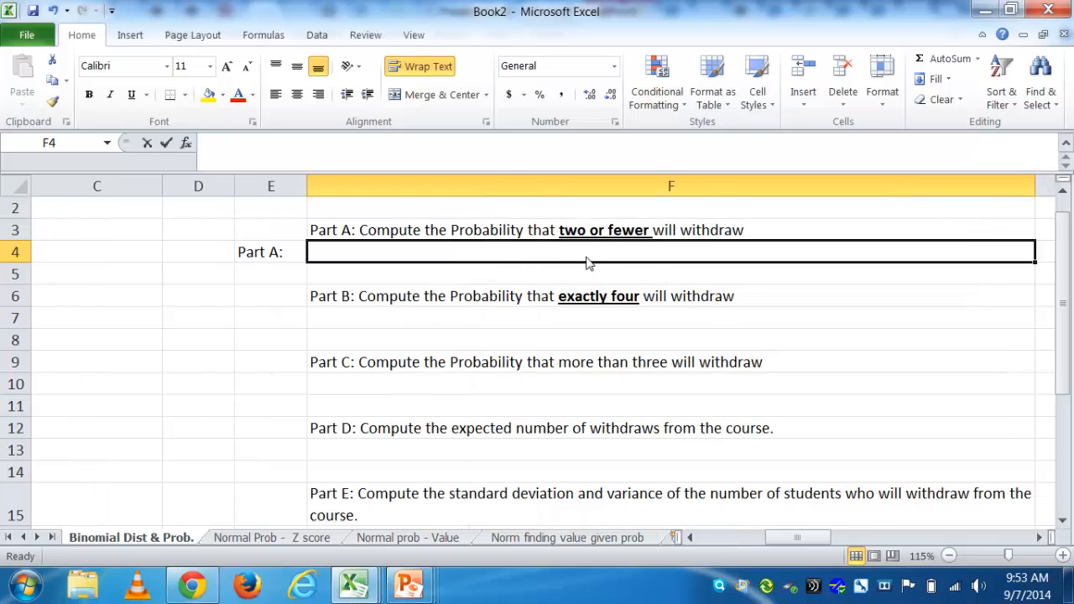
{"action": "type", "text": "="}
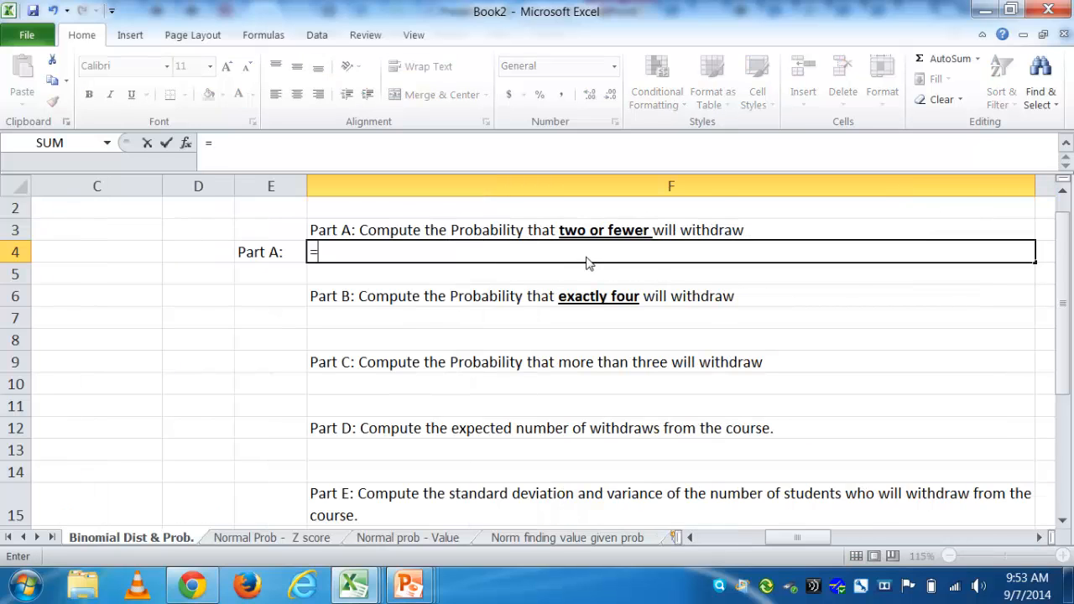
{"action": "left_click", "coordinate": [709, 537]}
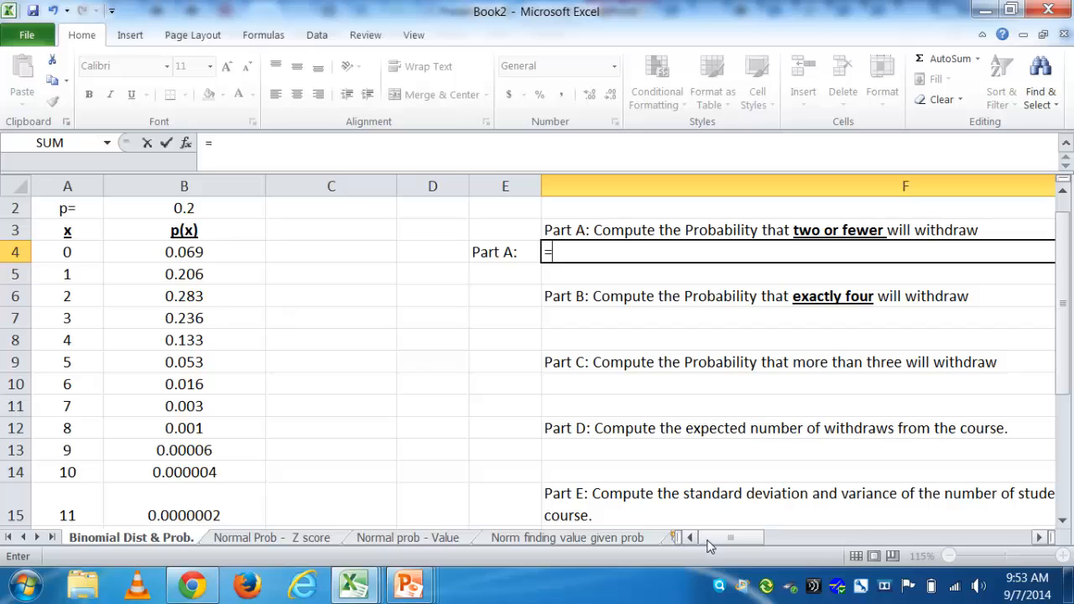
{"action": "left_click", "coordinate": [192, 259]}
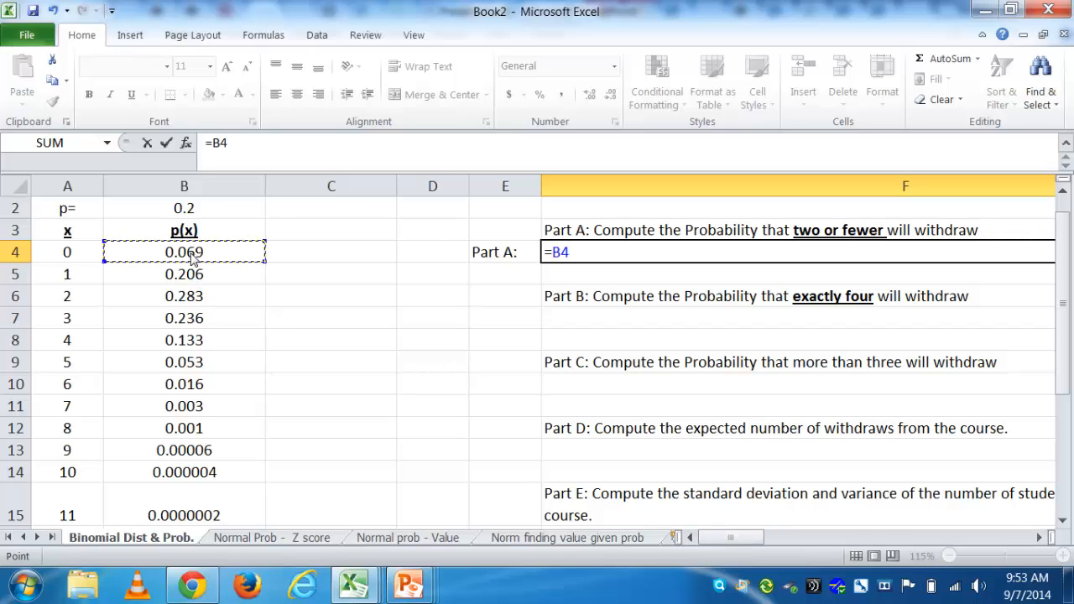
{"action": "type", "text": "+"}
{"action": "left_click", "coordinate": [189, 278]}
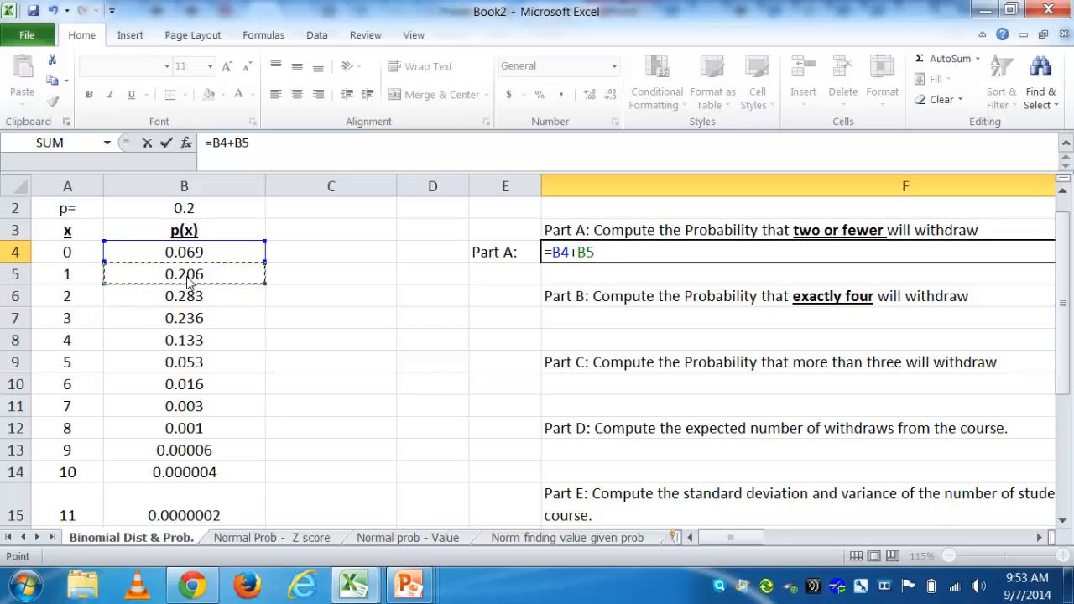
{"action": "type", "text": "+"}
{"action": "left_click", "coordinate": [187, 301]}
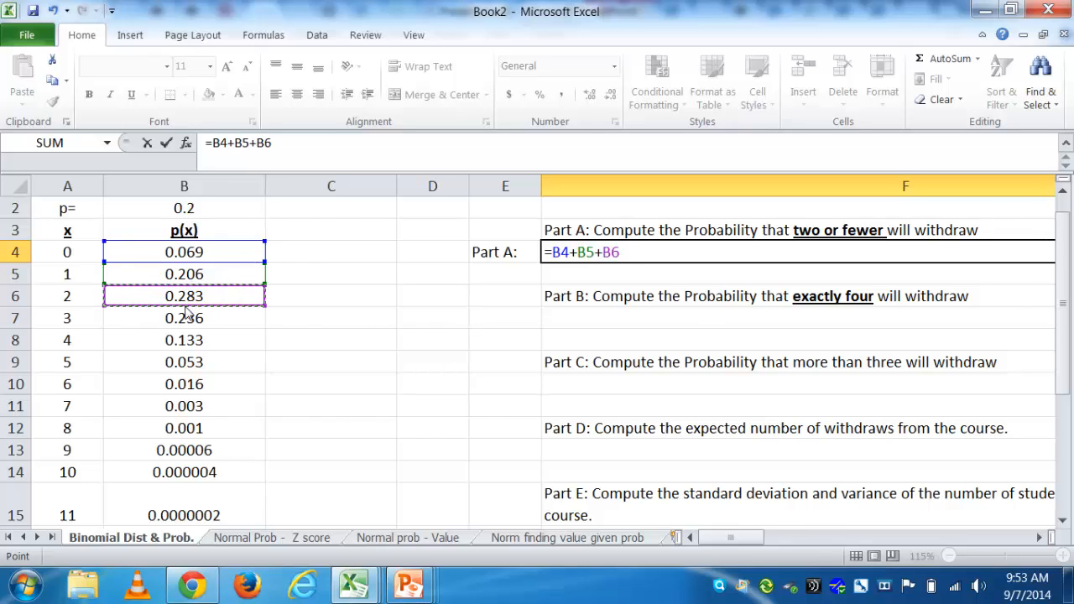
{"action": "key", "text": "Return"}
{"action": "key", "text": "Up"}
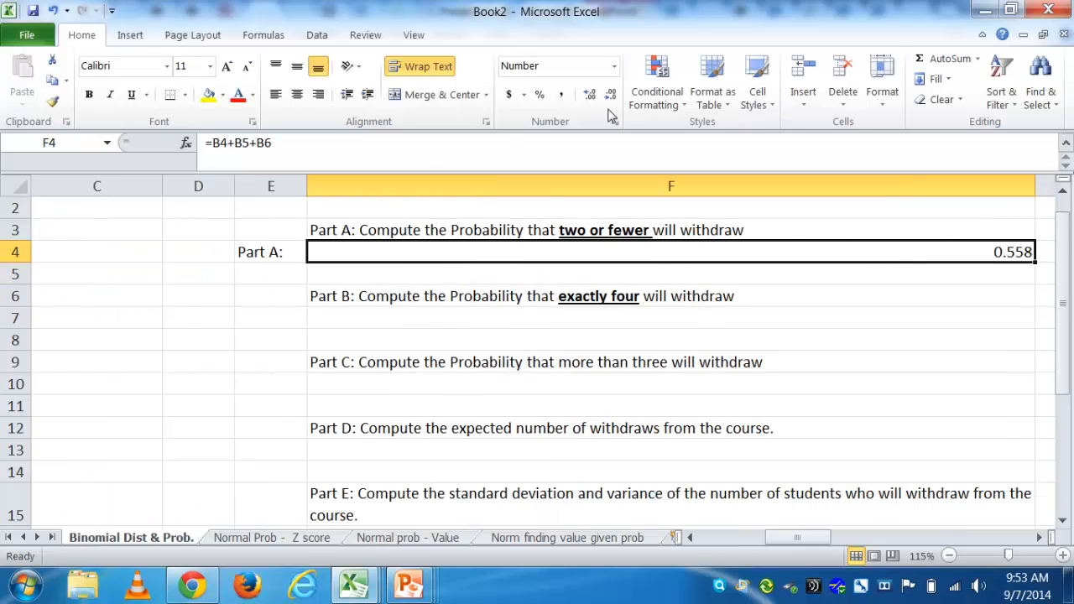
Left-align the Part A answer in F4 and fill both E4 and F4 with yellow.
{"action": "left_click", "coordinate": [275, 96]}
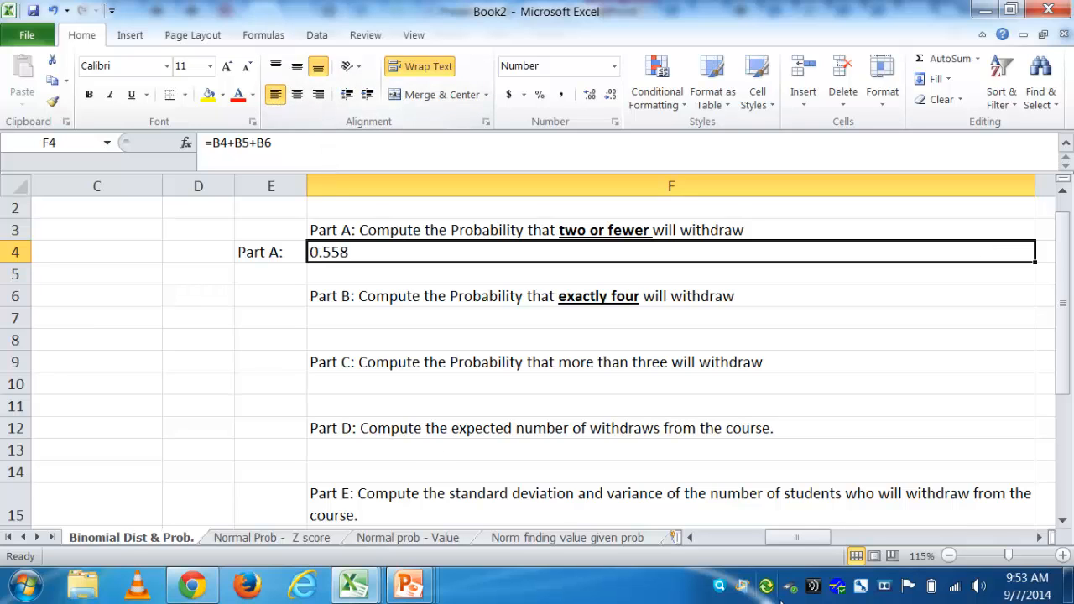
{"action": "left_click", "coordinate": [691, 538]}
{"action": "left_click", "coordinate": [693, 540]}
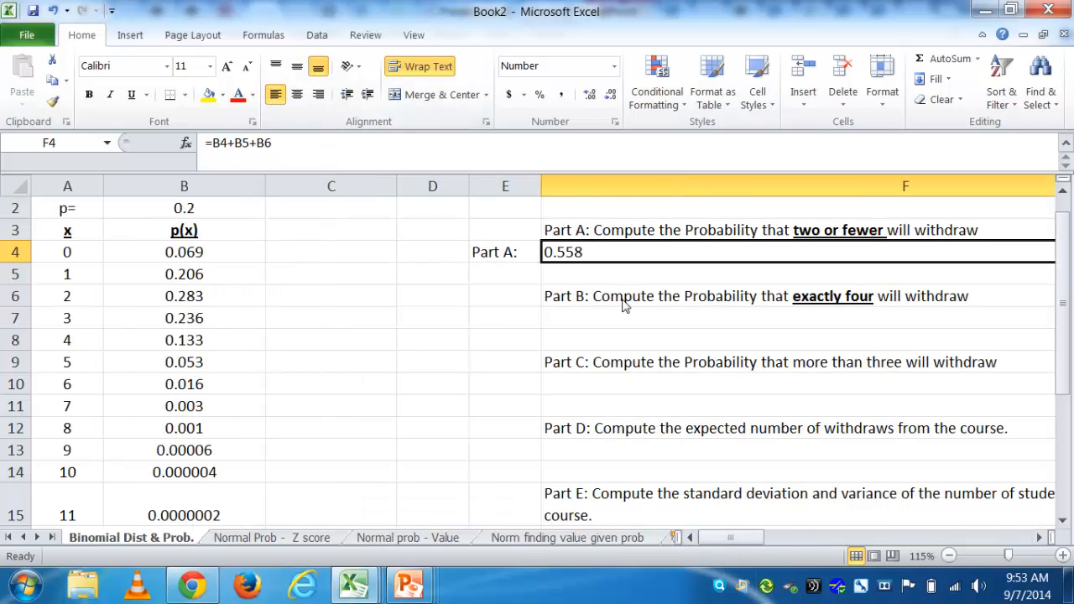
{"action": "left_click", "coordinate": [209, 94]}
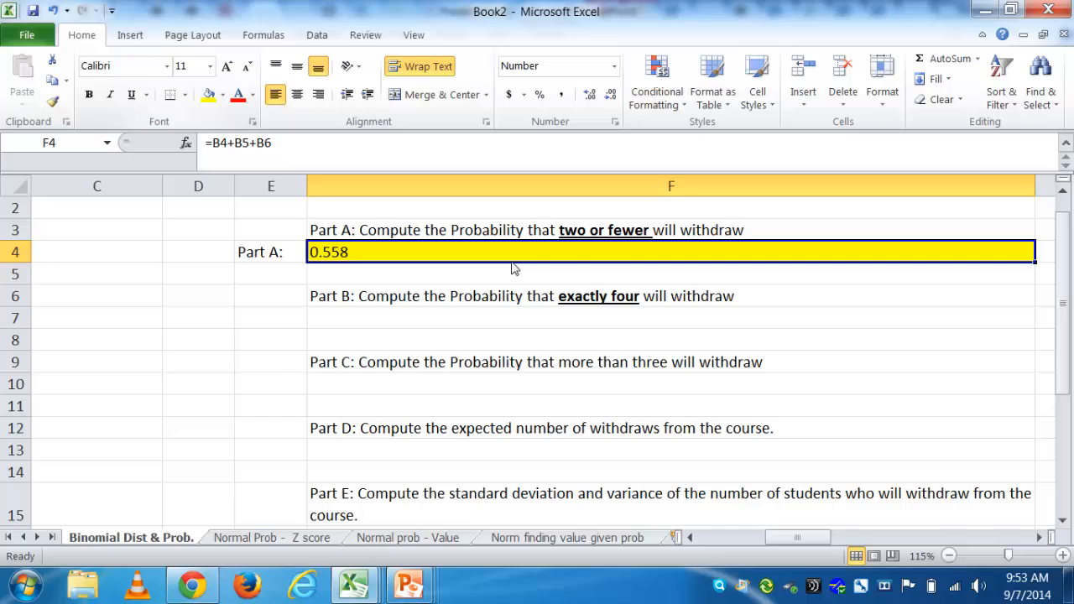
{"action": "left_click", "coordinate": [253, 256]}
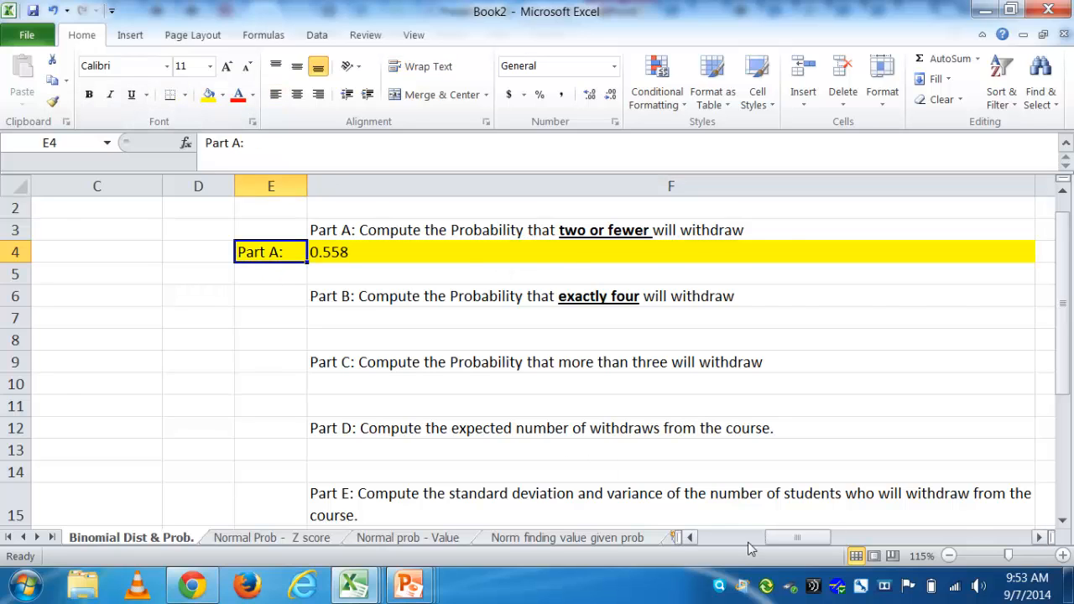
{"action": "left_click", "coordinate": [711, 537]}
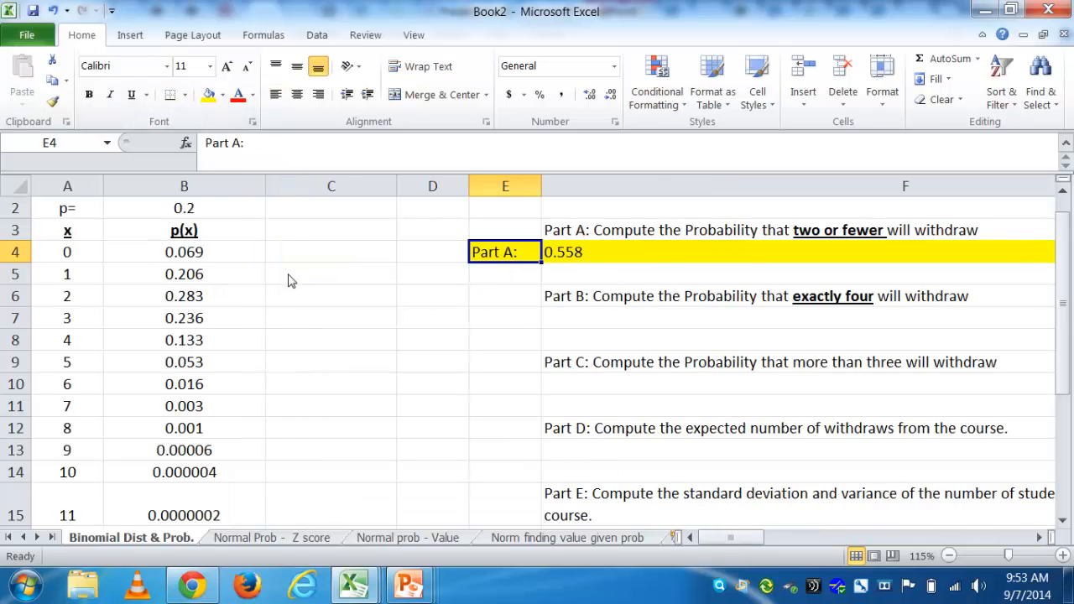
{"action": "left_click", "coordinate": [565, 256]}
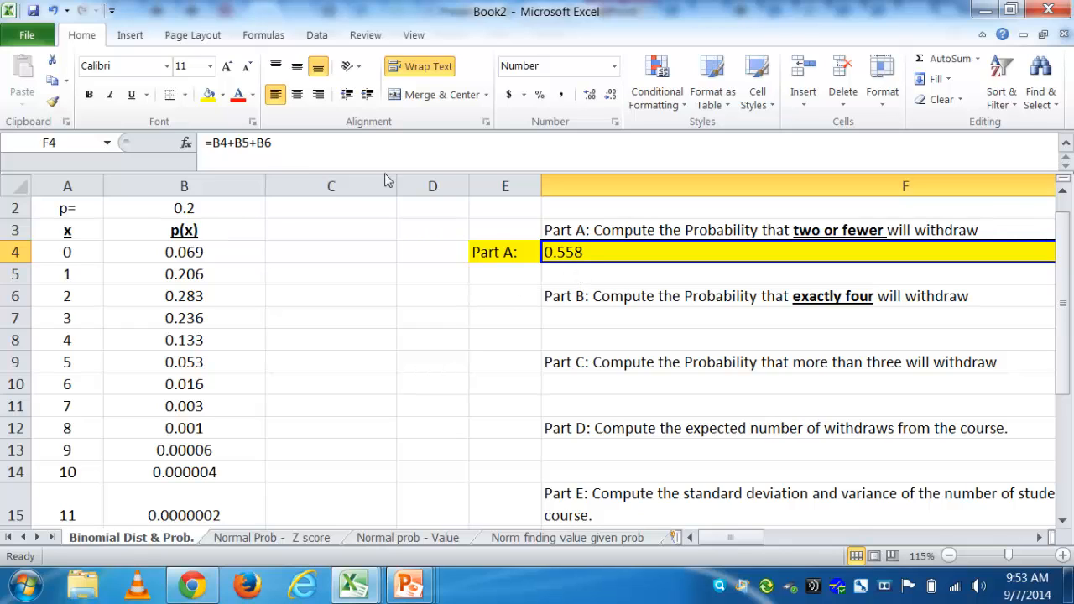
Replace the Part A formula in F4 with =SUM(B4:B6).
{"action": "left_click", "coordinate": [271, 144]}
{"action": "left_click_drag", "start_coordinate": [271, 144], "coordinate": [214, 145]}
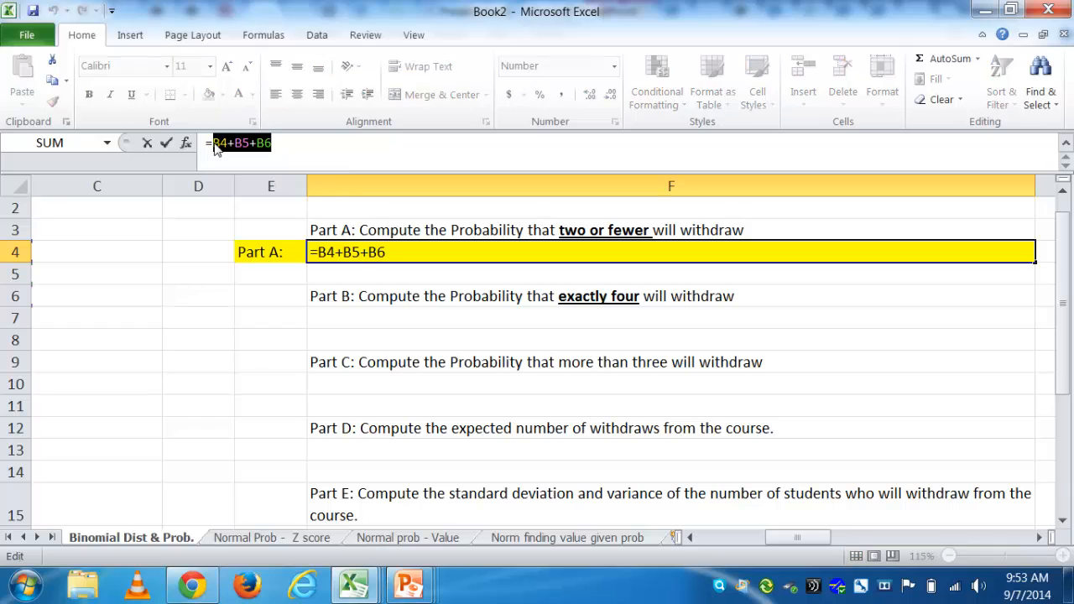
{"action": "type", "text": "sum("}
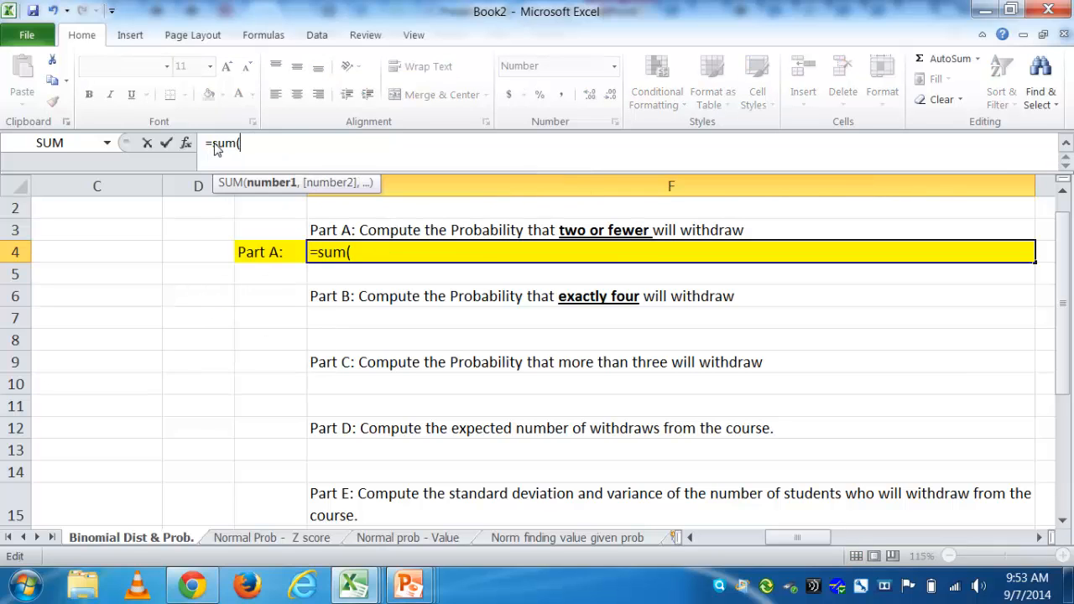
{"action": "left_click", "coordinate": [706, 537]}
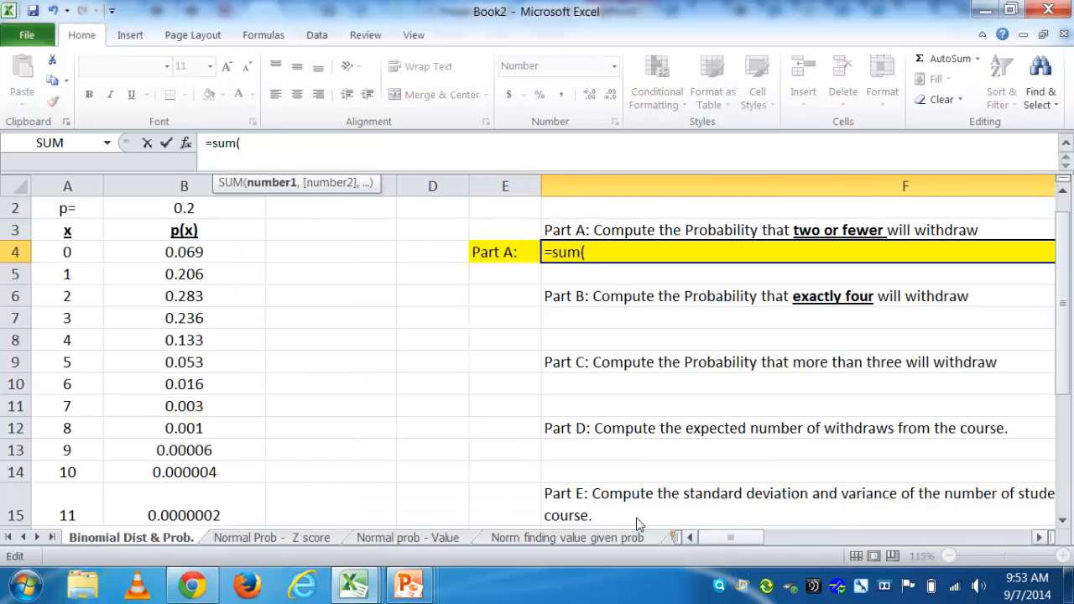
{"action": "left_click", "coordinate": [193, 256]}
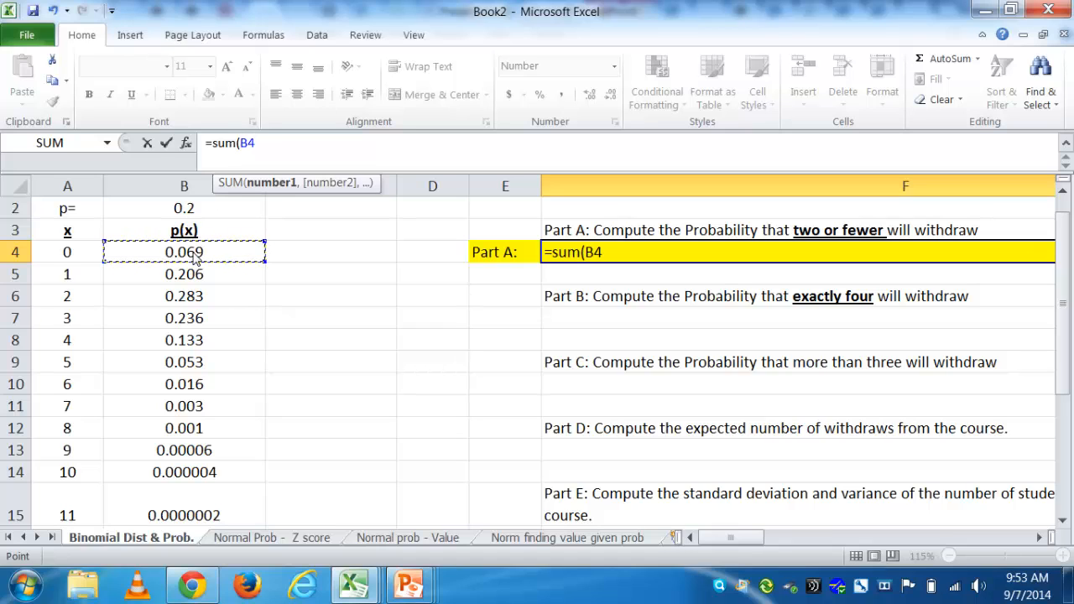
{"action": "left_click_drag", "start_coordinate": [193, 256], "coordinate": [191, 297]}
{"action": "type", "text": ")"}
{"action": "key", "text": "Return"}
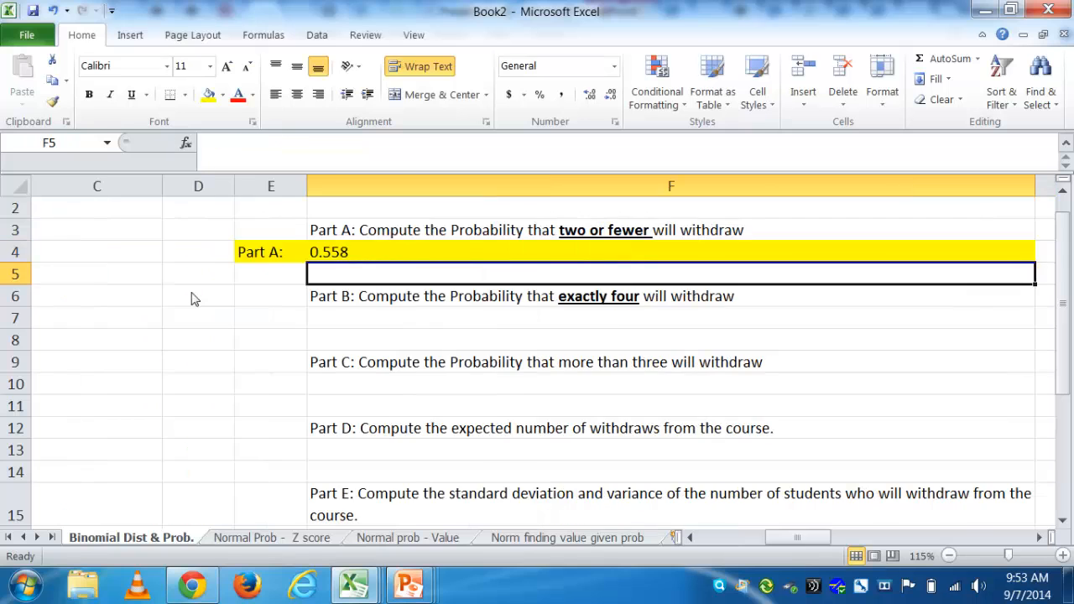
Examine the cells in row 4 and the BINOM.DIST formula behind the first probability in B4.
{"action": "key", "text": "Up"}
{"action": "key", "text": "Left"}
{"action": "key", "text": "Left"}
{"action": "key", "text": "Left"}
{"action": "key", "text": "Left"}
{"action": "key", "text": "Left"}
{"action": "key", "text": "Right"}
{"action": "key", "text": "Right"}
{"action": "key", "text": "Right"}
{"action": "key", "text": "Right"}
{"action": "key", "text": "Right"}
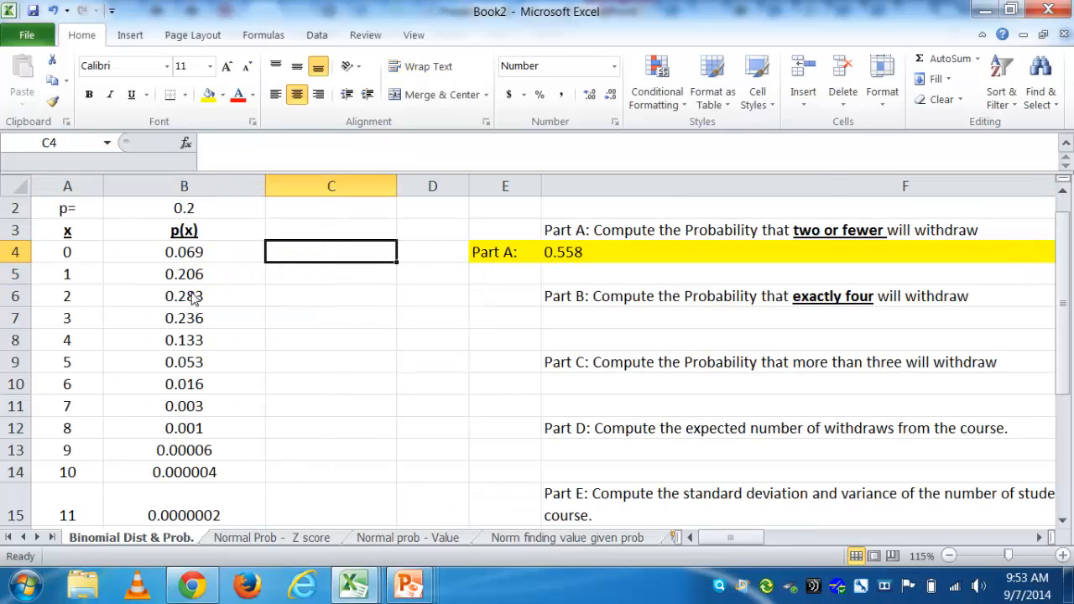
{"action": "key", "text": "Left"}
{"action": "key", "text": "Left"}
{"action": "key", "text": "Left"}
{"action": "key", "text": "Left"}
{"action": "key", "text": "Left"}
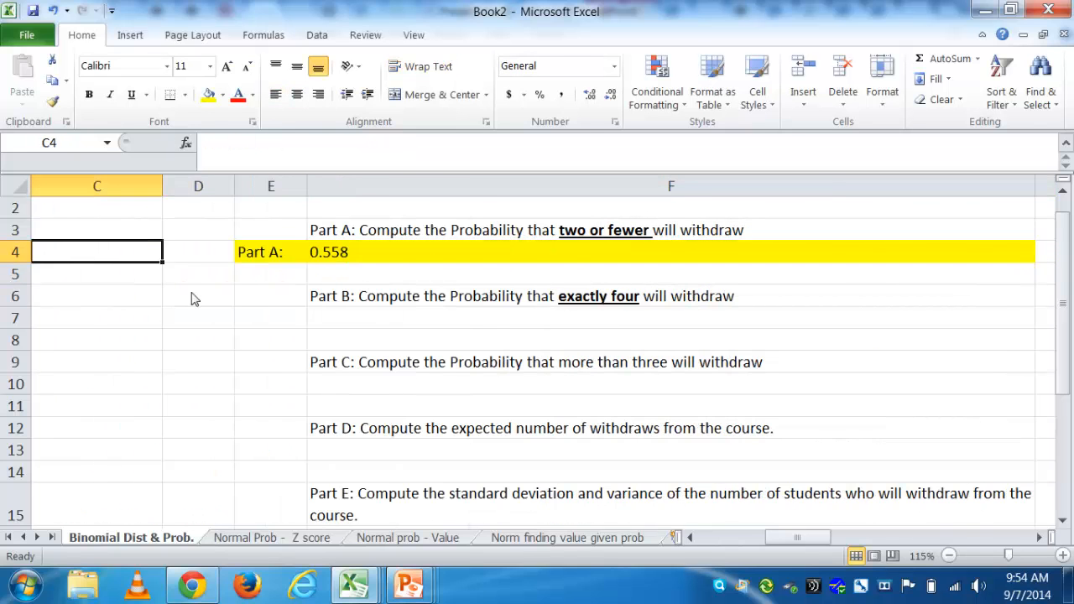
{"action": "key", "text": "Right"}
{"action": "key", "text": "Right"}
{"action": "key", "text": "Up"}
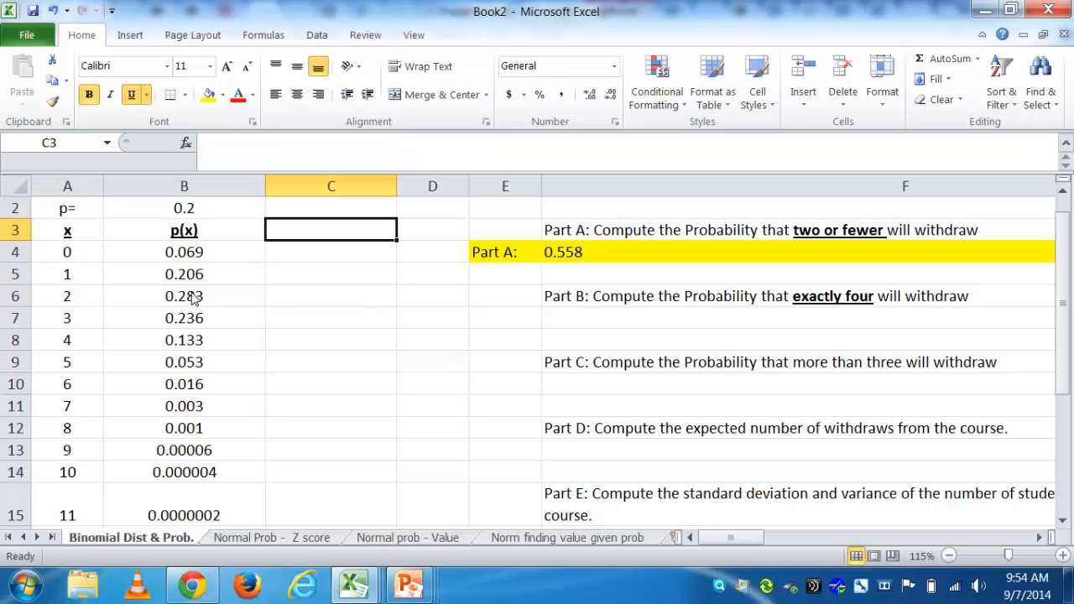
{"action": "key", "text": "Down"}
{"action": "key", "text": "Left"}
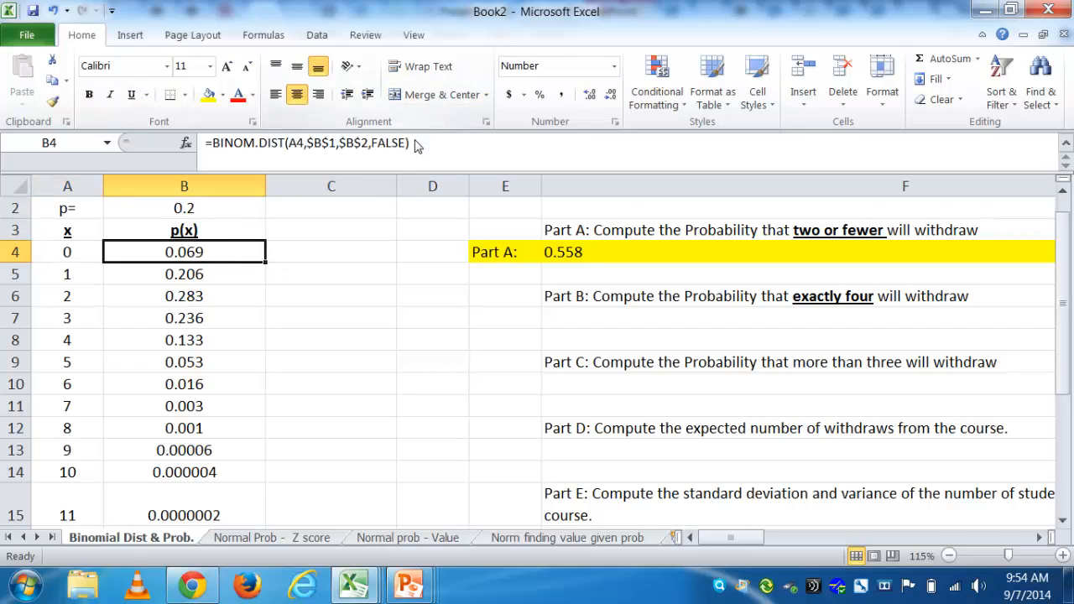
Enter the heading "Cum P(X≤x)" in C3, inserting the less-than-or-equal sign as a symbol.
{"action": "left_click", "coordinate": [330, 236]}
{"action": "type", "text": "Cum"}
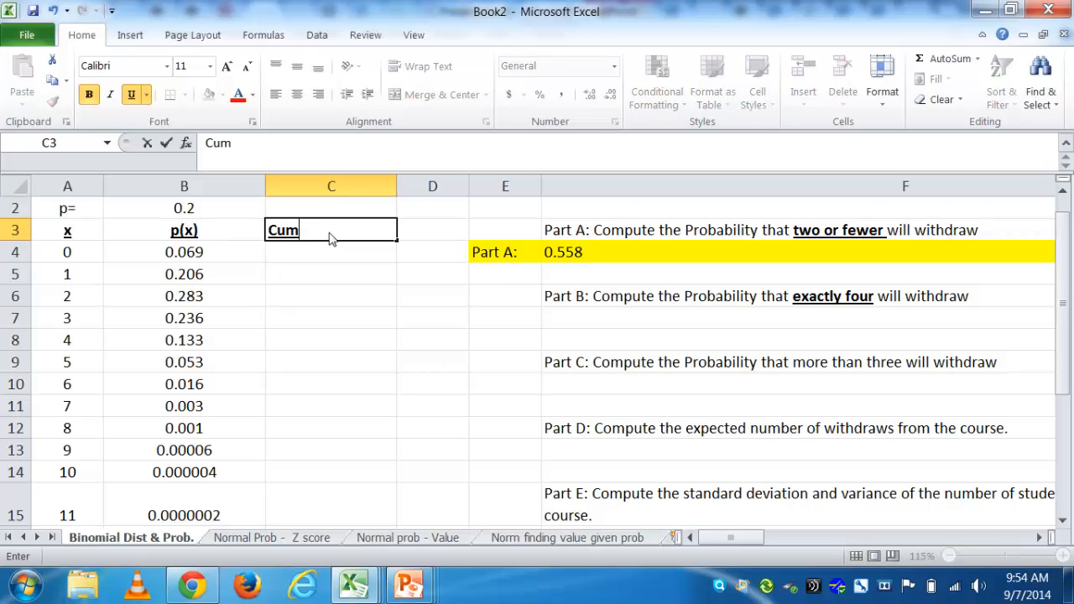
{"action": "type", "text": " P(X"}
{"action": "left_click", "coordinate": [129, 38]}
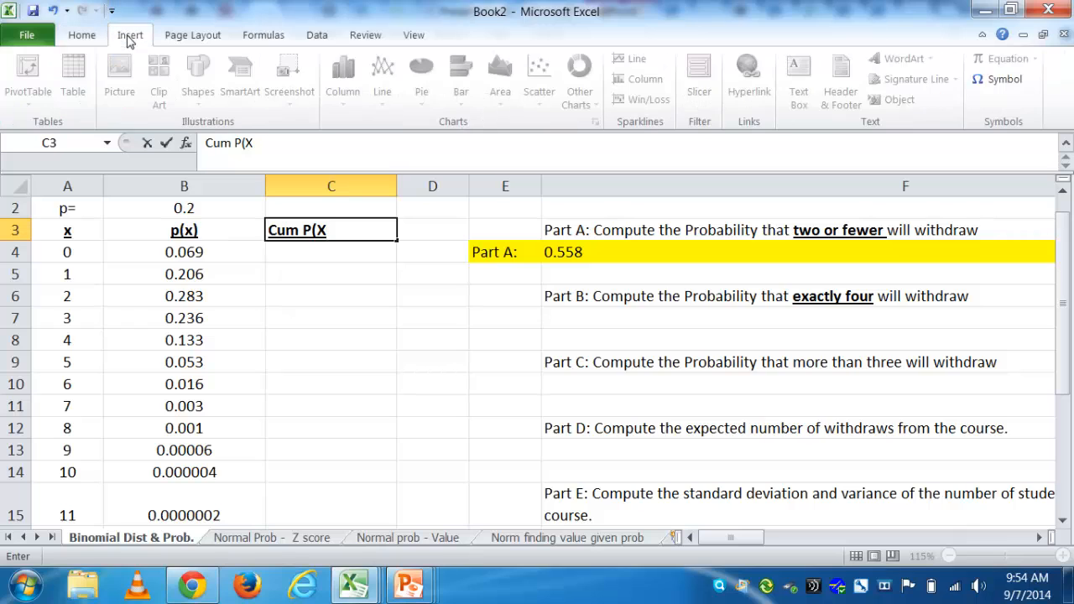
{"action": "left_click", "coordinate": [998, 84]}
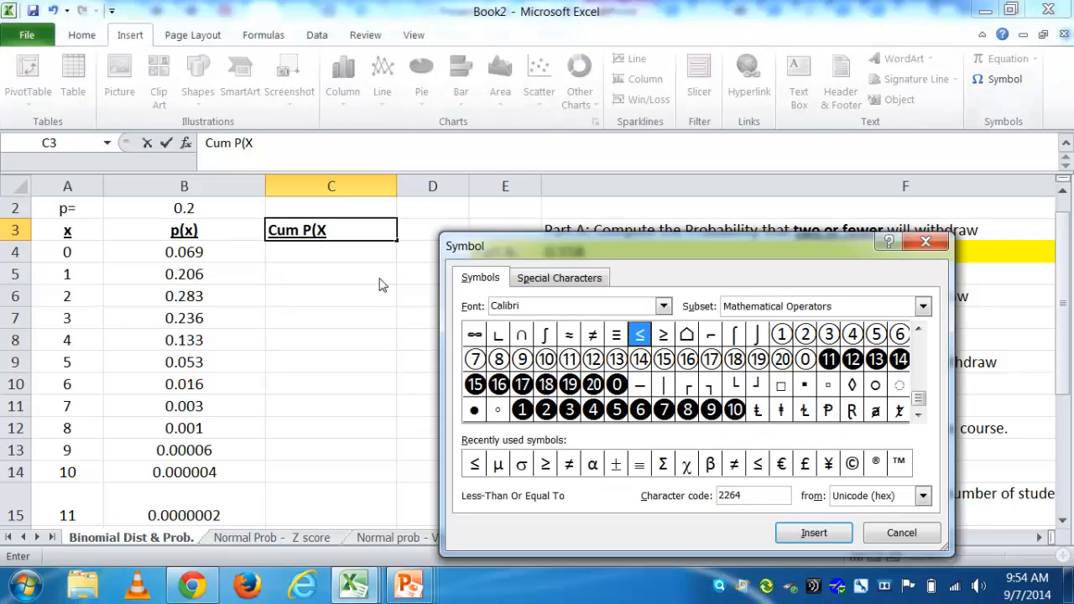
{"action": "left_click", "coordinate": [475, 465]}
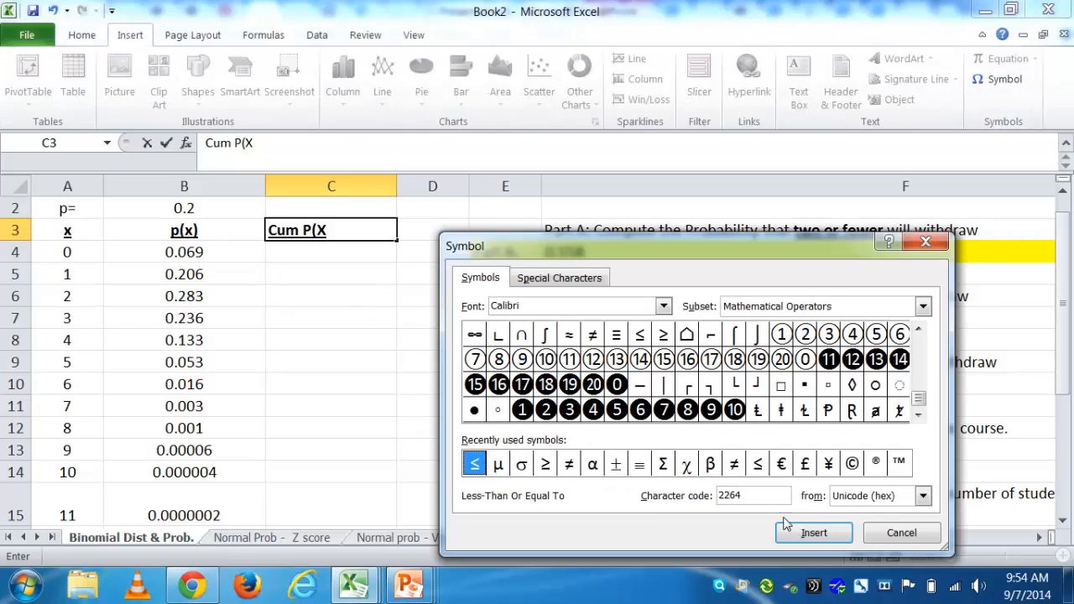
{"action": "left_click", "coordinate": [813, 532]}
{"action": "left_click", "coordinate": [902, 532]}
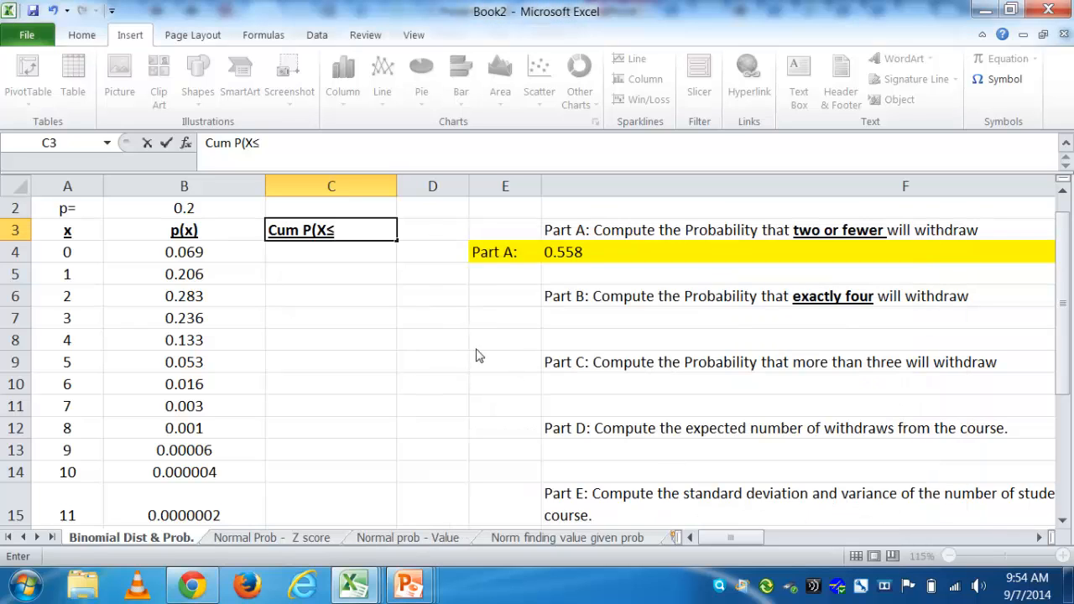
{"action": "type", "text": "x)"}
{"action": "key", "text": "Return"}
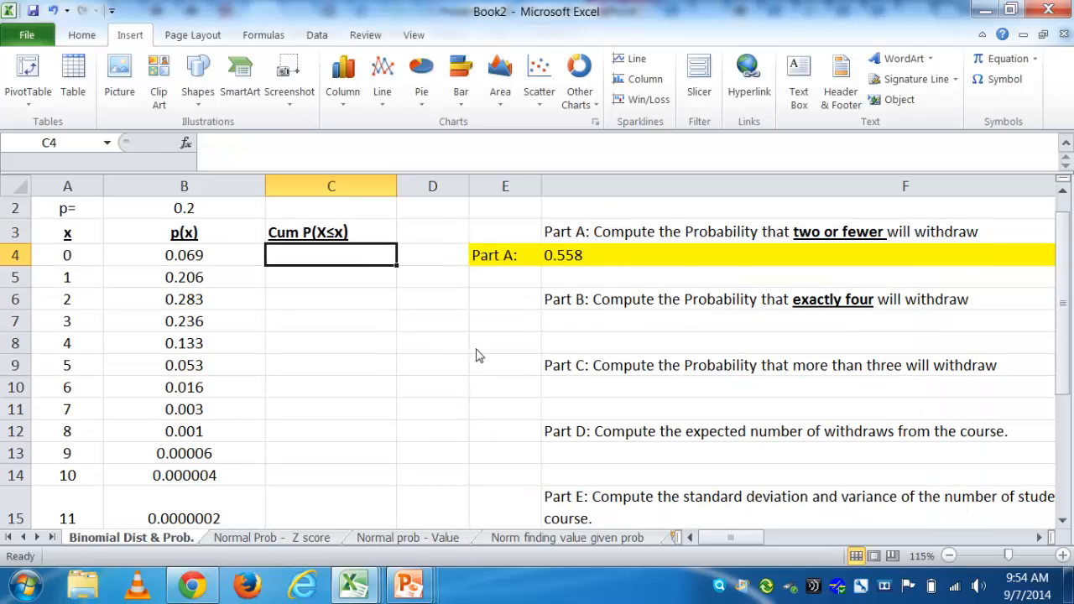
Begin a BINOM.DIST function in C4 and set its Number_s argument to A4.
{"action": "key", "text": "Left"}
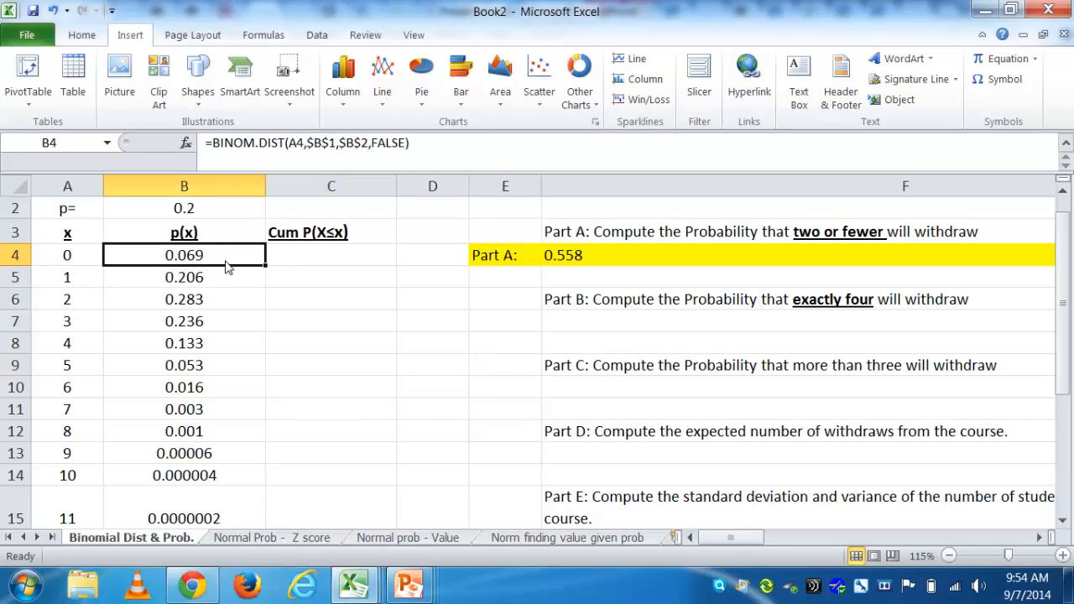
{"action": "key", "text": "Right"}
{"action": "type", "text": "="}
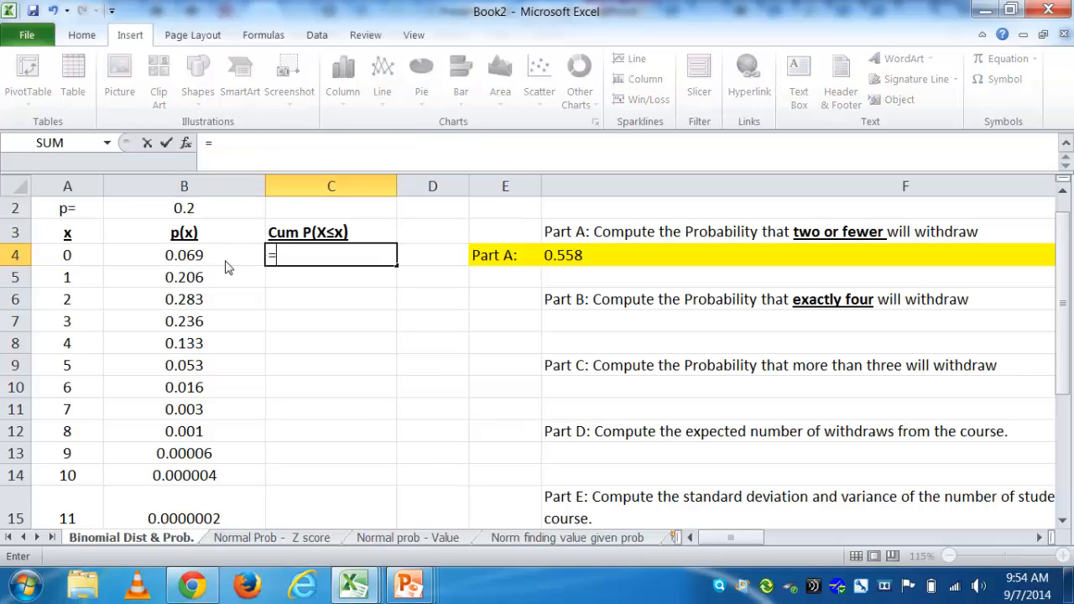
{"action": "type", "text": "bin"}
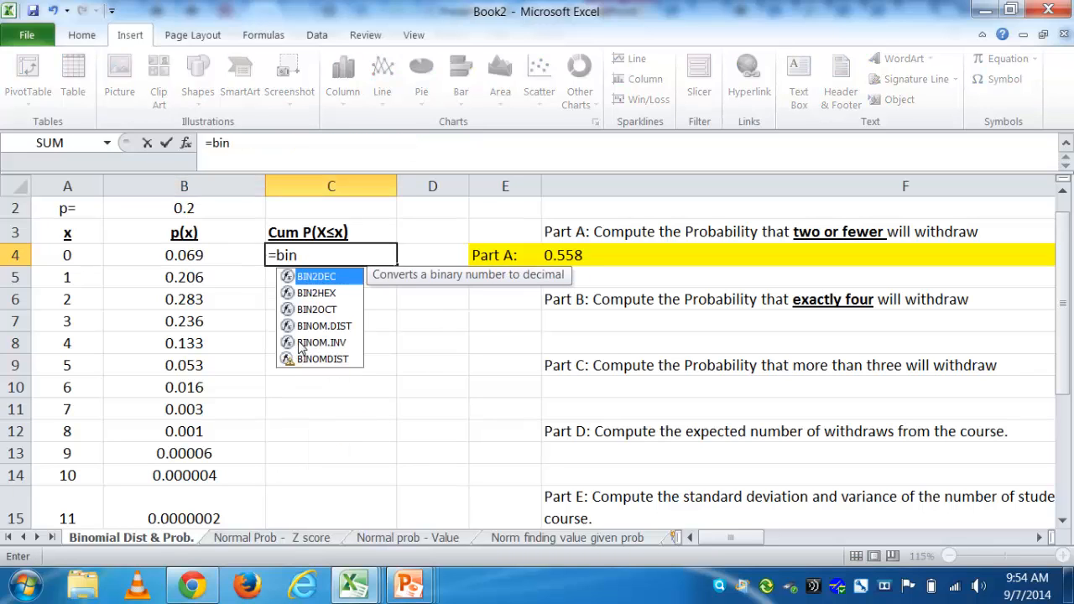
{"action": "left_click", "coordinate": [318, 327]}
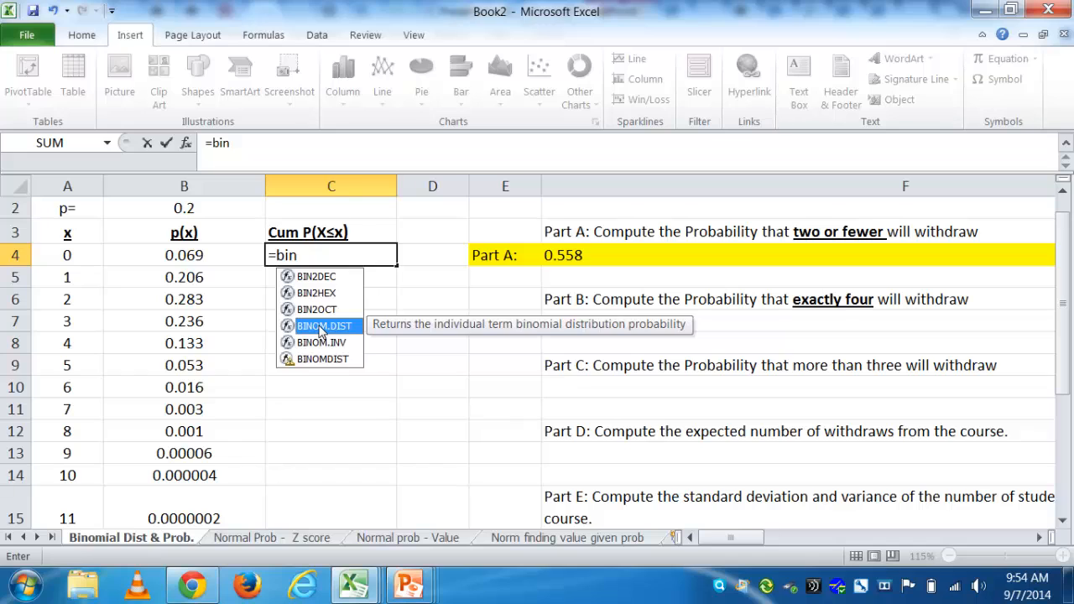
{"action": "double_click", "coordinate": [324, 327]}
{"action": "left_click", "coordinate": [186, 143]}
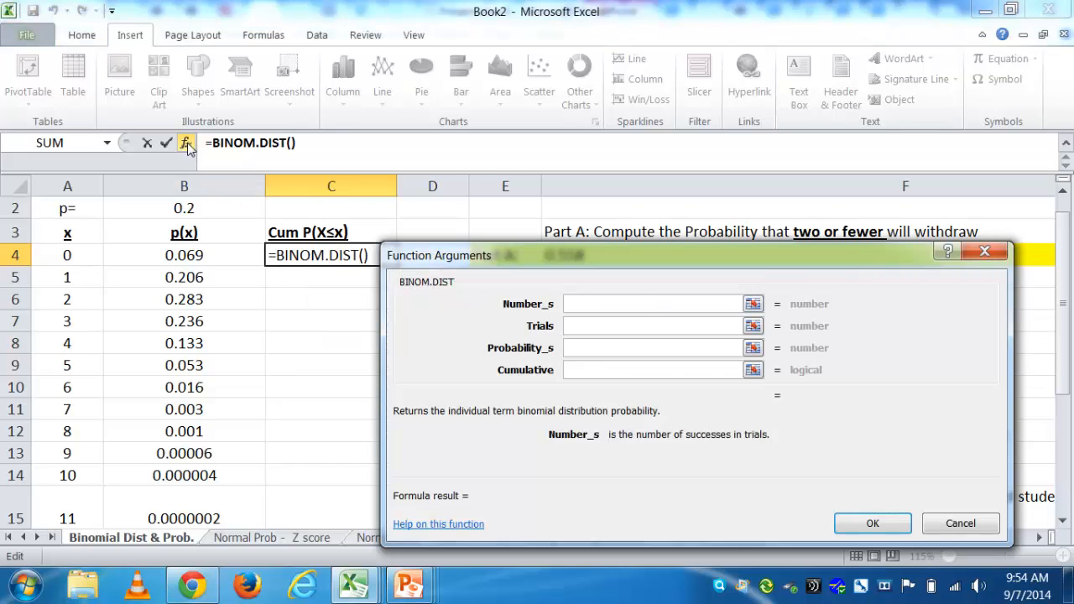
{"action": "left_click", "coordinate": [754, 303]}
{"action": "left_click", "coordinate": [76, 256]}
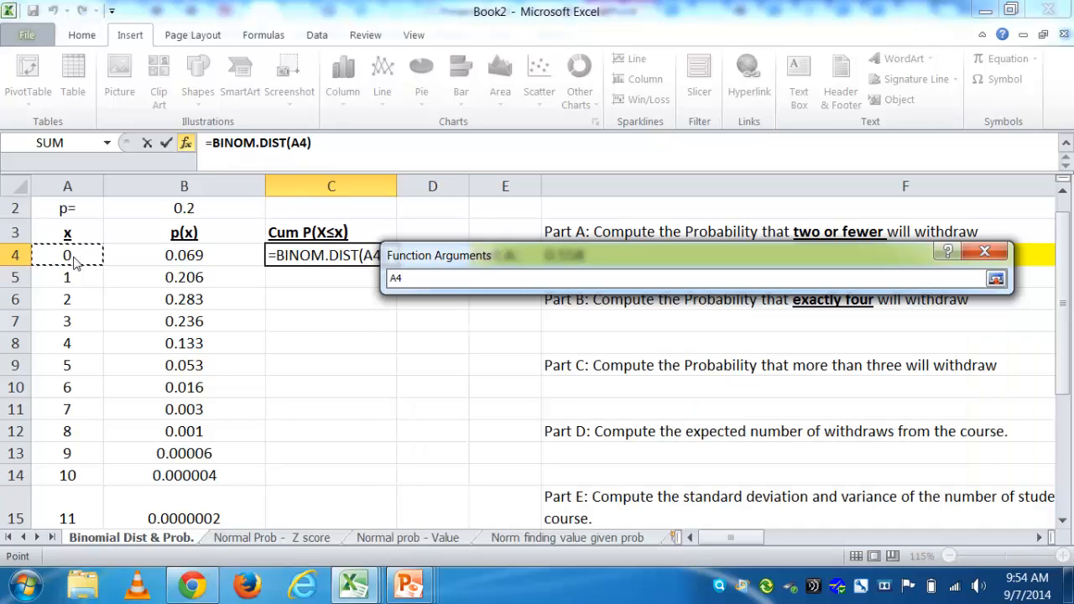
{"action": "key", "text": "Return"}
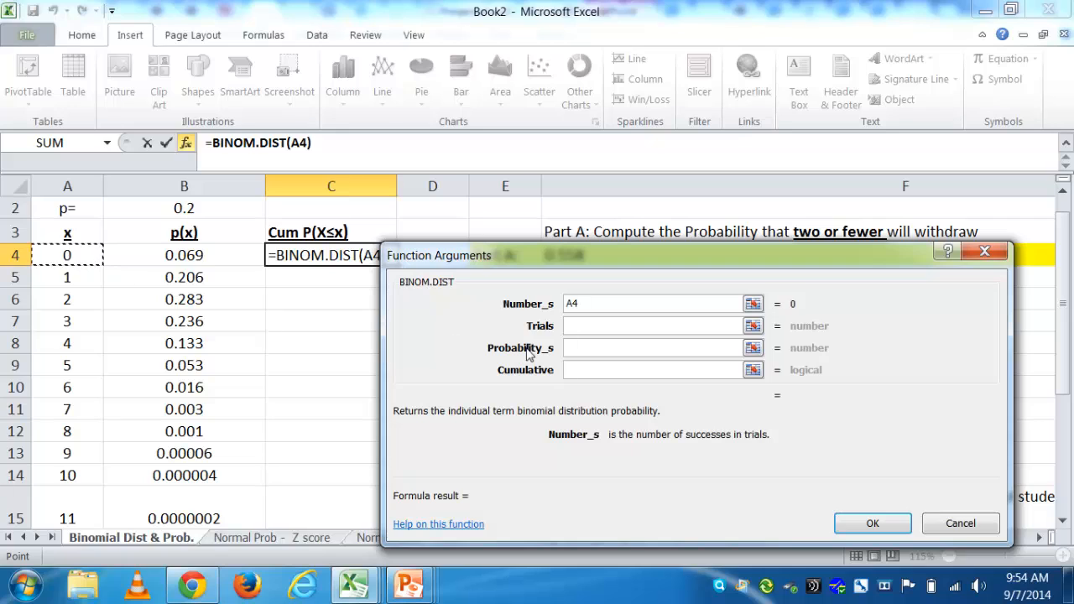
Set the Trials argument of the C4 function to the absolute reference $B$1.
{"action": "left_click", "coordinate": [753, 327]}
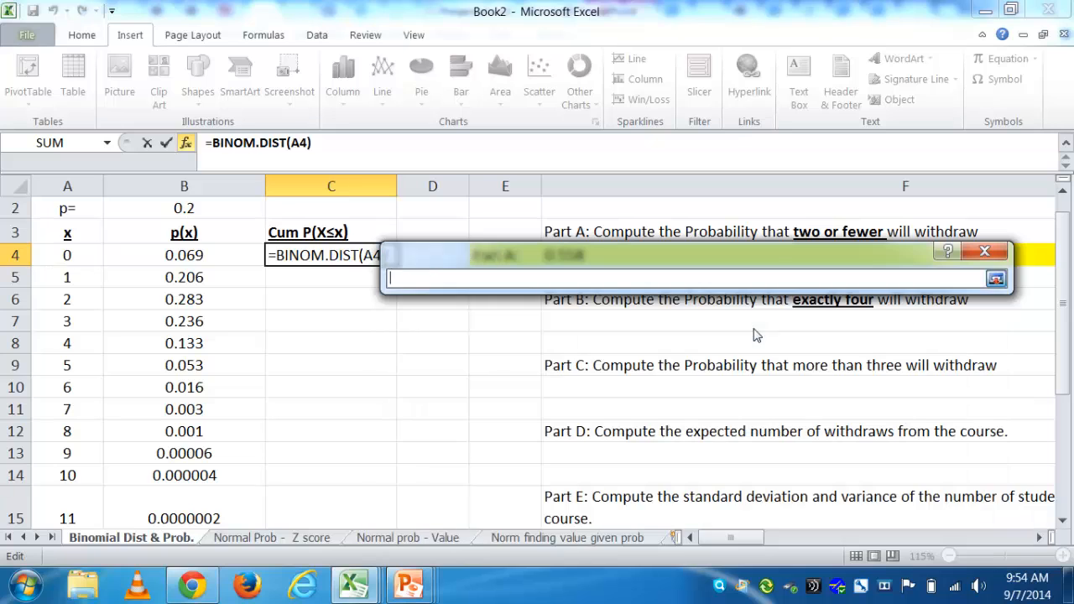
{"action": "left_click", "coordinate": [1062, 190]}
{"action": "left_click", "coordinate": [196, 236]}
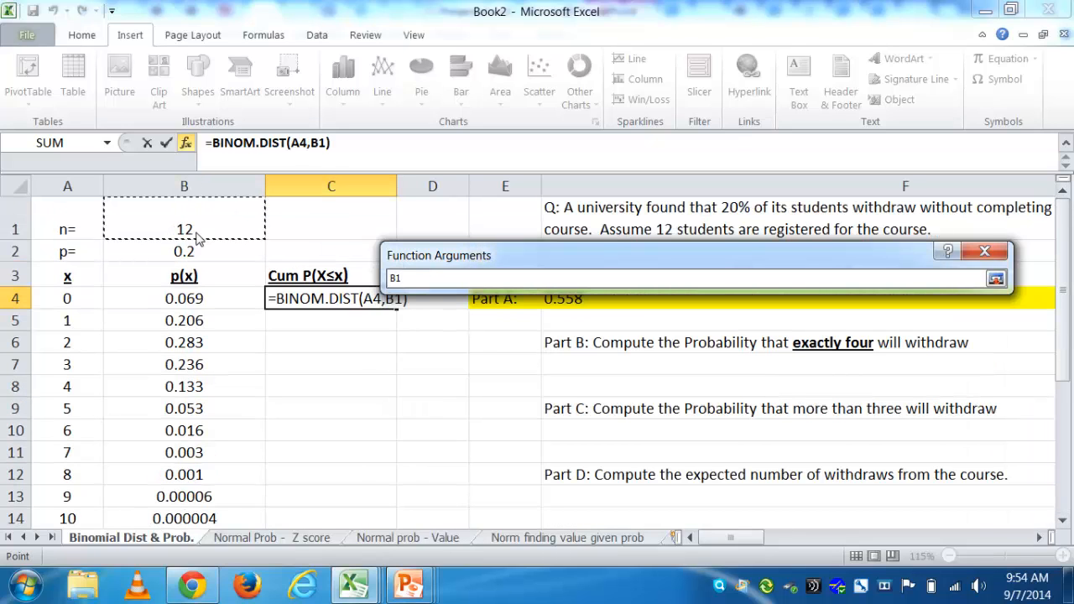
{"action": "key", "text": "shift+Left"}
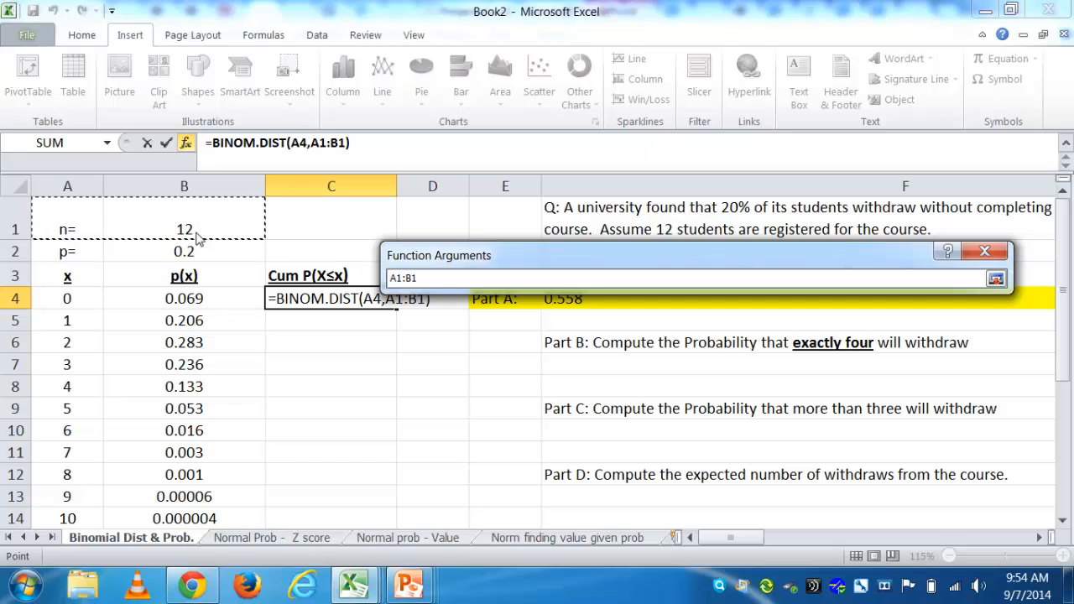
{"action": "left_click_drag", "start_coordinate": [437, 279], "coordinate": [364, 280]}
{"action": "type", "text": "a"}
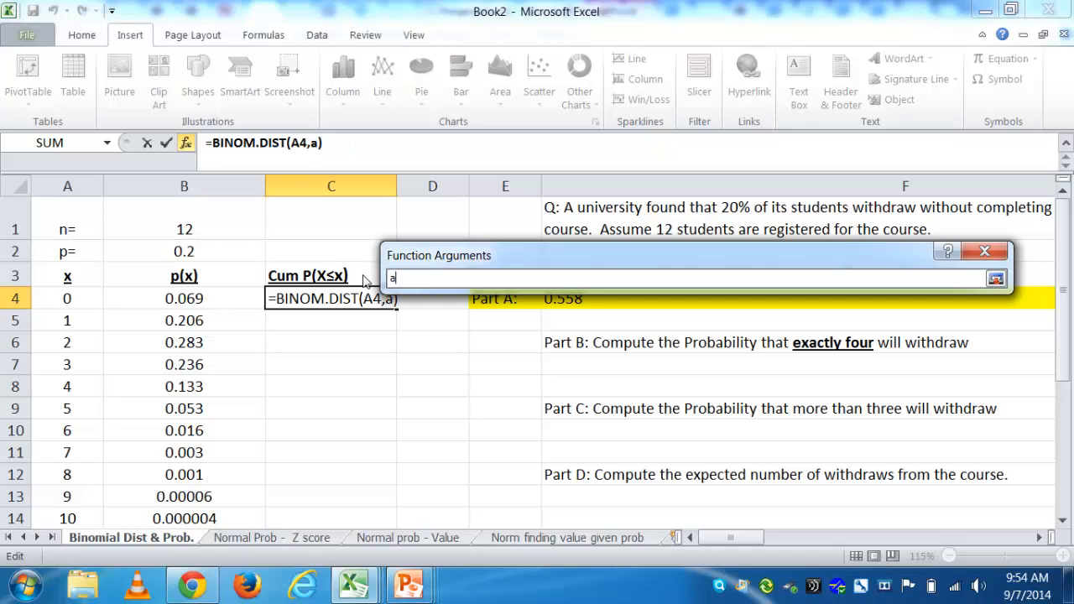
{"action": "type", "text": "1"}
{"action": "key", "text": "BackSpace"}
{"action": "key", "text": "BackSpace"}
{"action": "type", "text": "B1"}
{"action": "key", "text": "shift+Left"}
{"action": "key", "text": "shift+Left"}
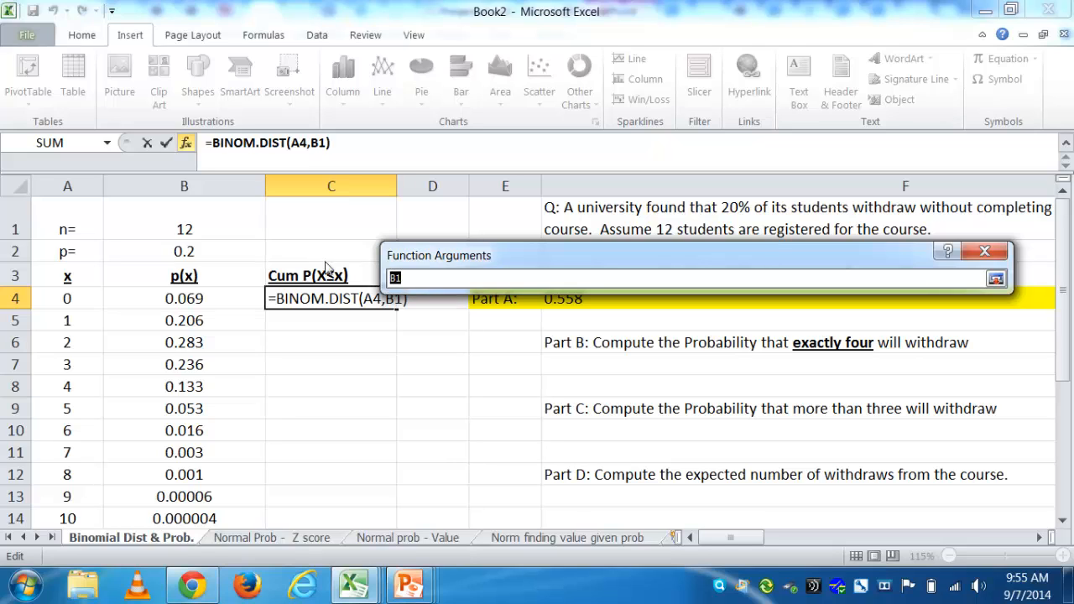
{"action": "key", "text": "F4"}
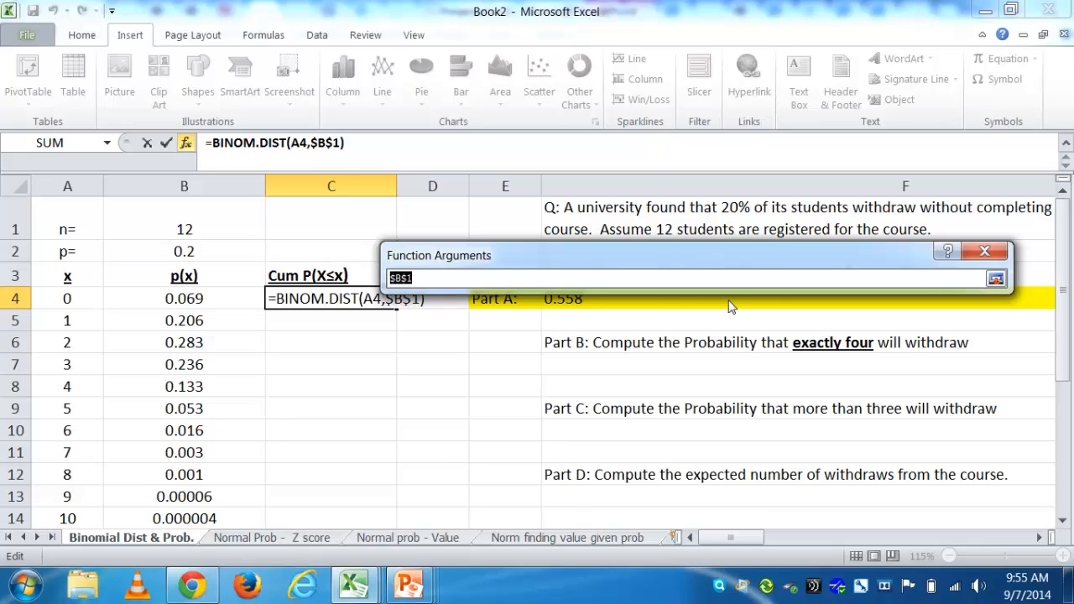
{"action": "key", "text": "Return"}
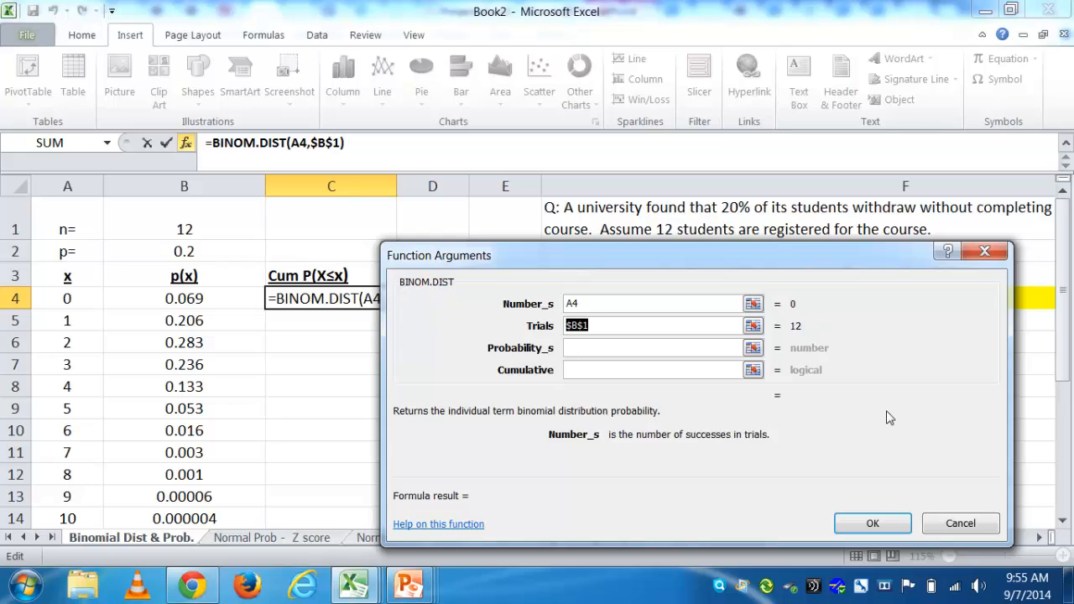
Set the Probability_s argument to the absolute reference $B$2 and go on to the Cumulative argument.
{"action": "left_click", "coordinate": [754, 347]}
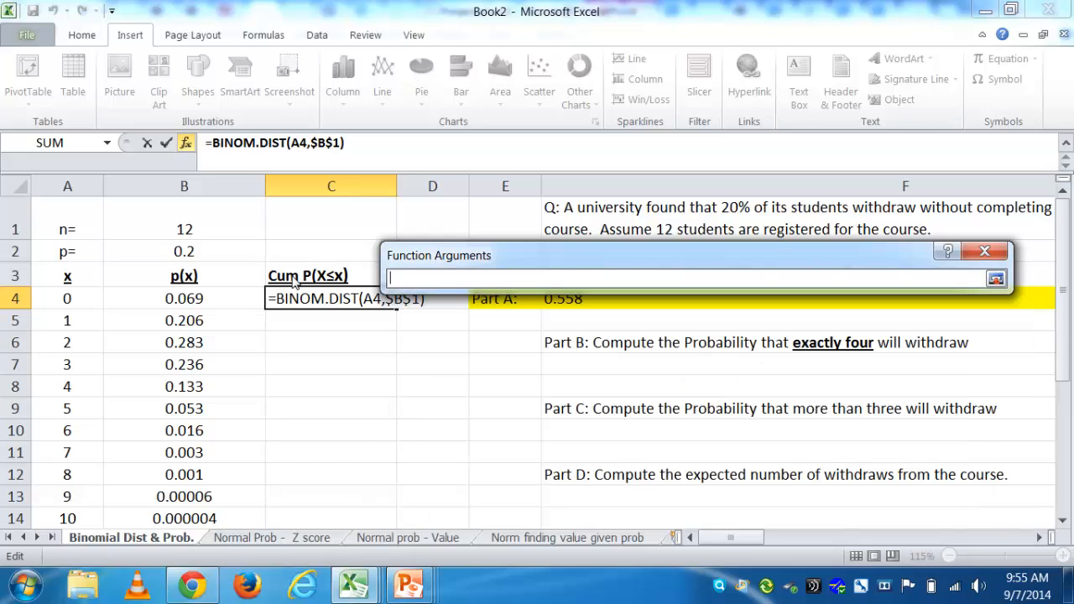
{"action": "left_click", "coordinate": [180, 259]}
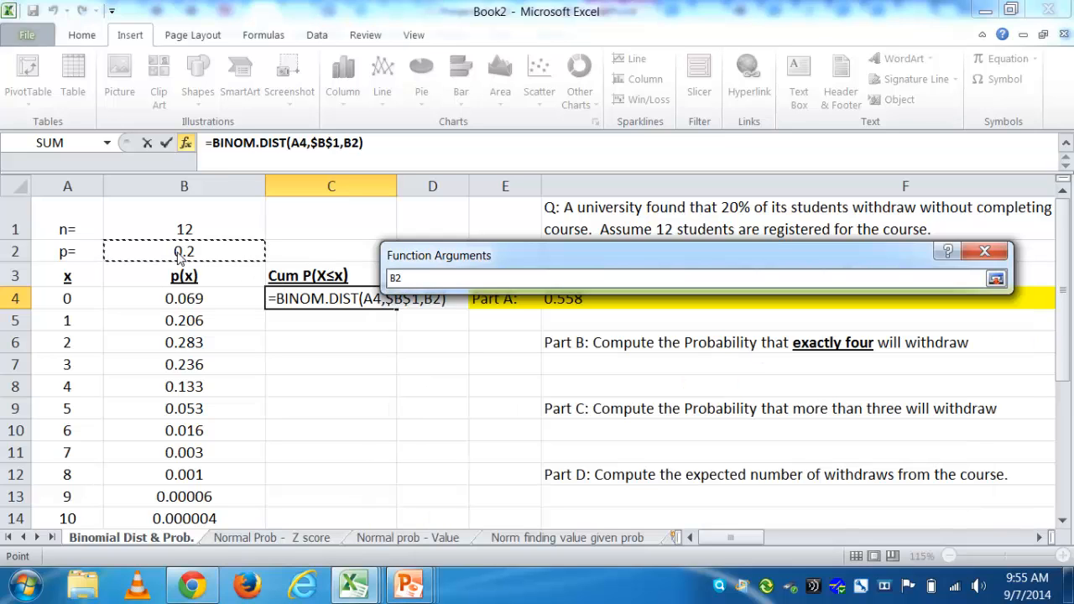
{"action": "key", "text": "shift+Left"}
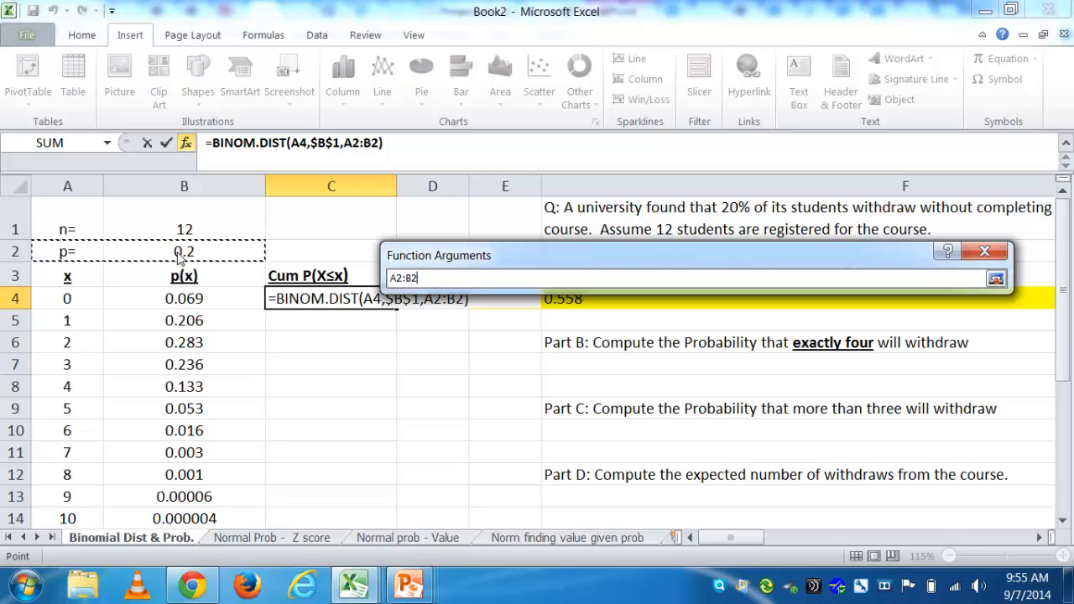
{"action": "left_click_drag", "start_coordinate": [430, 279], "coordinate": [382, 286]}
{"action": "type", "text": "B@"}
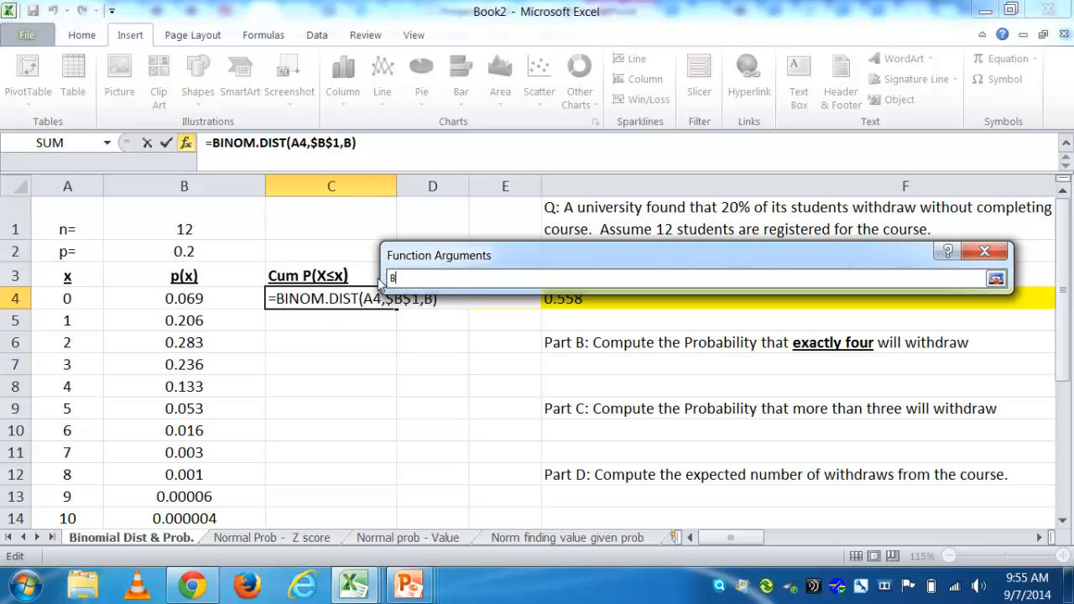
{"action": "key", "text": "BackSpace"}
{"action": "type", "text": "2"}
{"action": "key", "text": "shift+Left"}
{"action": "key", "text": "shift+Left"}
{"action": "key", "text": "F4"}
{"action": "key", "text": "Return"}
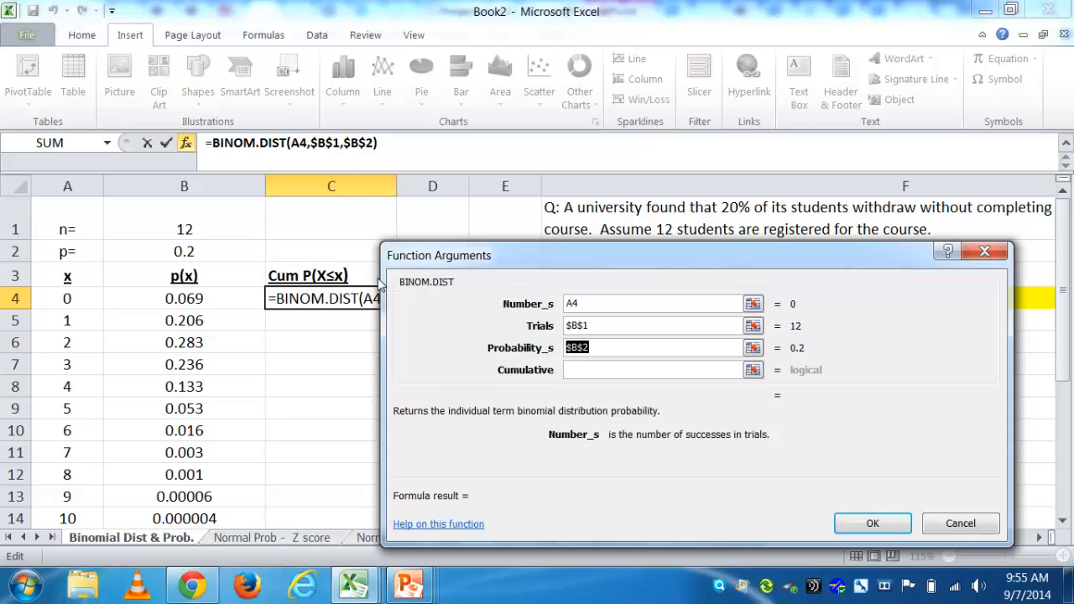
{"action": "left_click", "coordinate": [619, 375]}
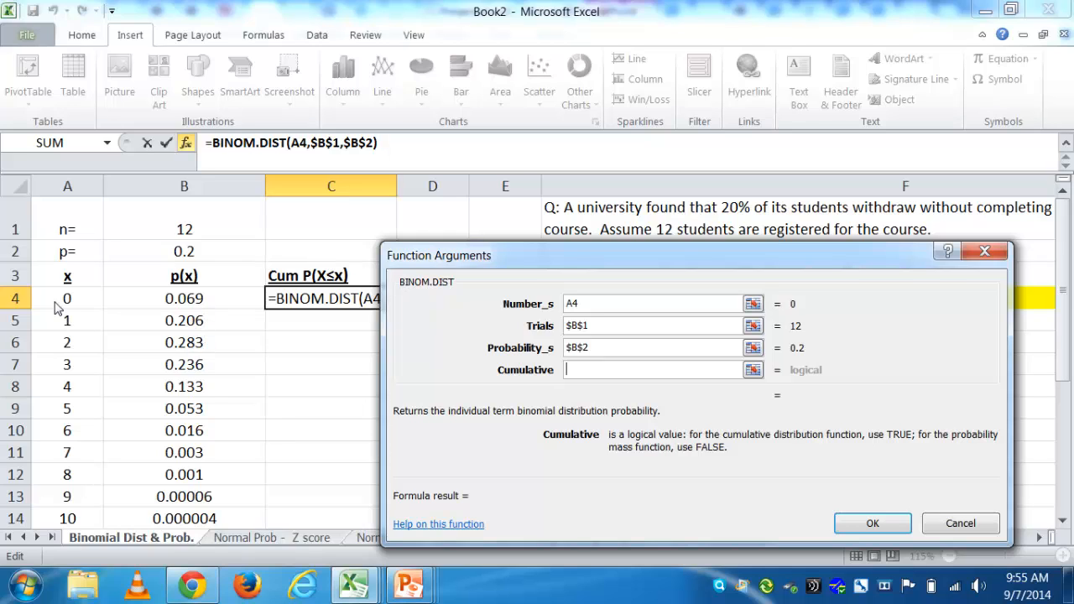
Set the Cumulative argument of the C4 BINOM.DIST function to TRUE and complete the formula.
{"action": "left_click", "coordinate": [285, 282]}
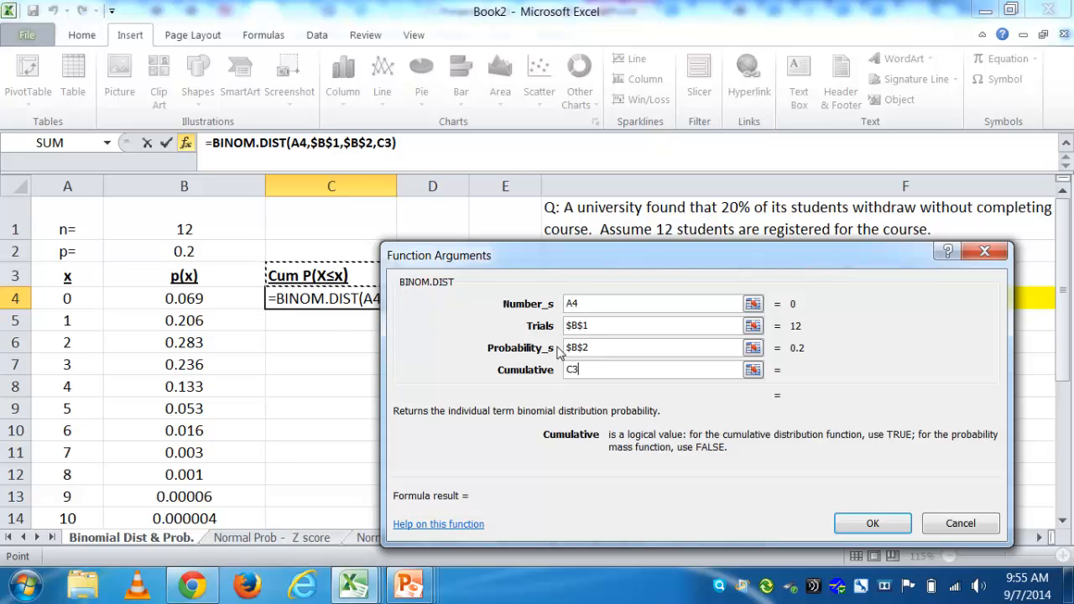
{"action": "left_click_drag", "start_coordinate": [583, 370], "coordinate": [559, 370]}
{"action": "type", "text": "t"}
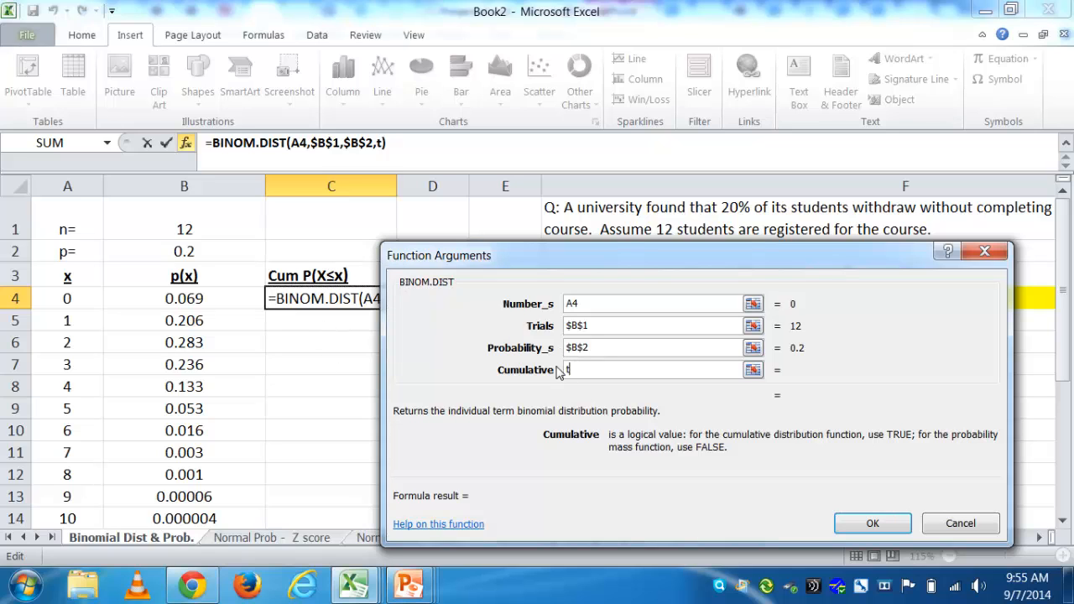
{"action": "type", "text": "rue"}
{"action": "key", "text": "Return"}
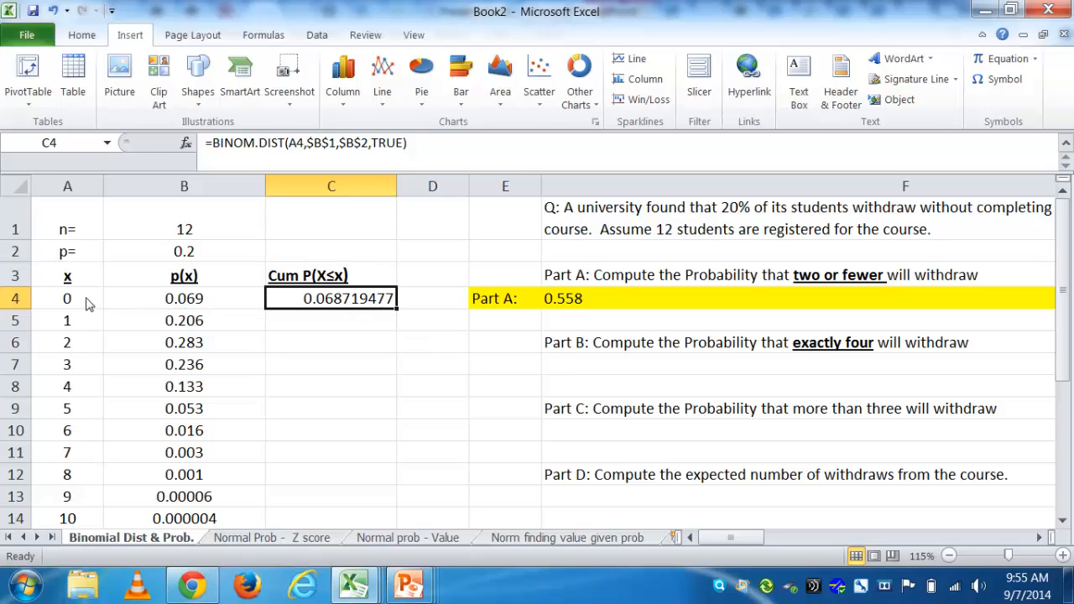
Copy the cumulative BINOM.DIST formula from C4 down the column through C16, checking the C5 copy against B5.
{"action": "left_click", "coordinate": [183, 303]}
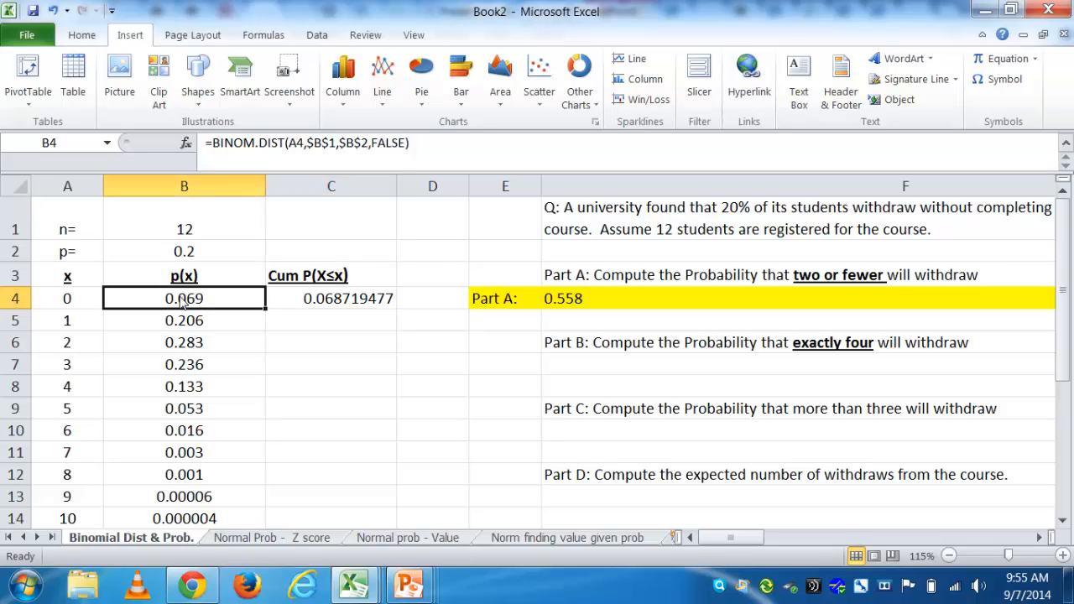
{"action": "left_click", "coordinate": [334, 302]}
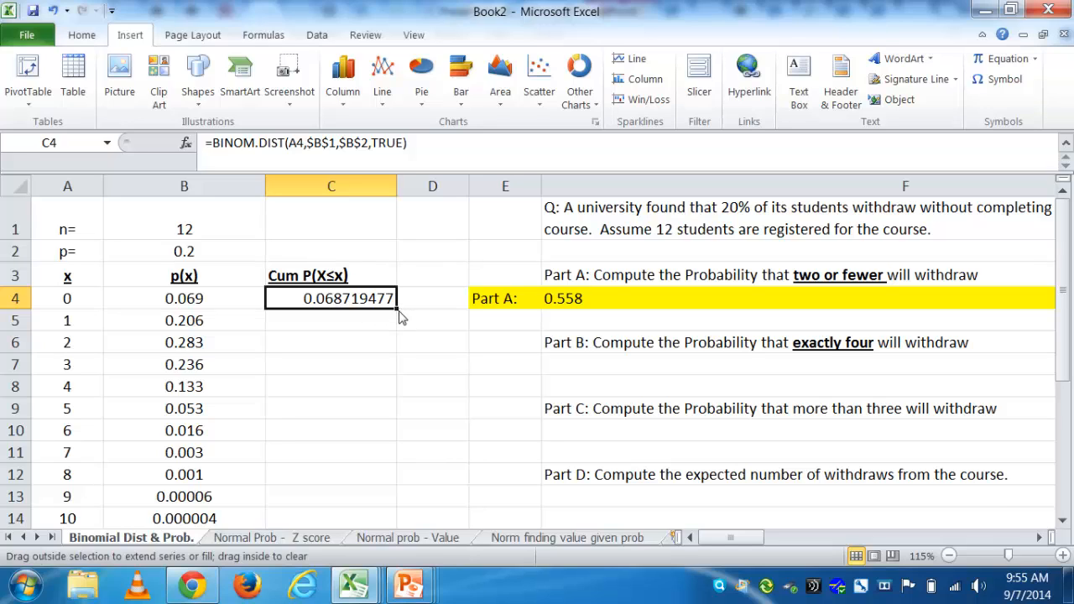
{"action": "left_click_drag", "start_coordinate": [397, 309], "coordinate": [401, 332]}
{"action": "left_click", "coordinate": [309, 329]}
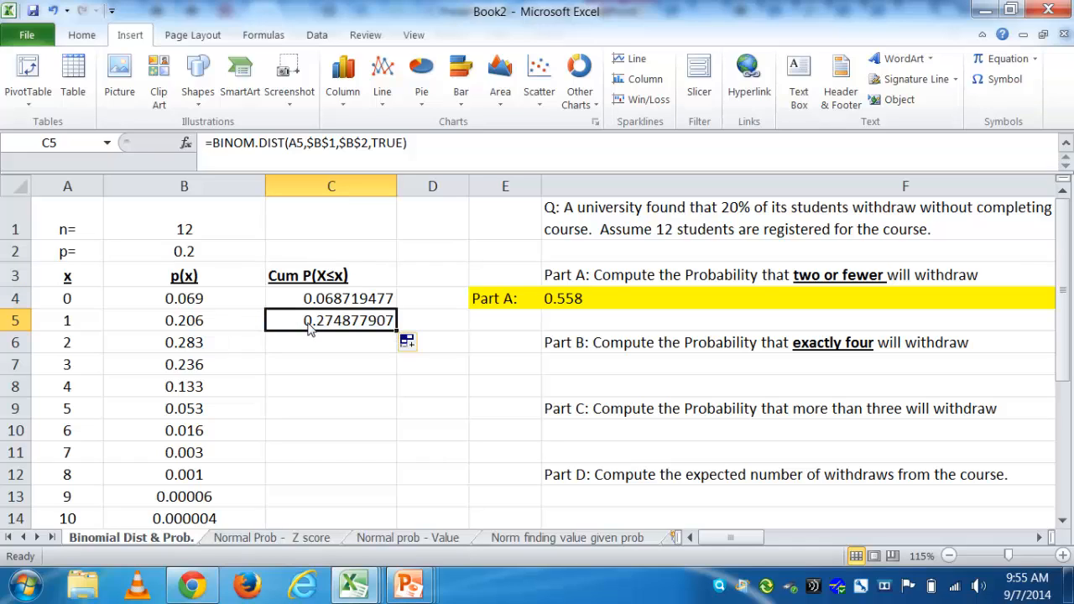
{"action": "left_click", "coordinate": [190, 327]}
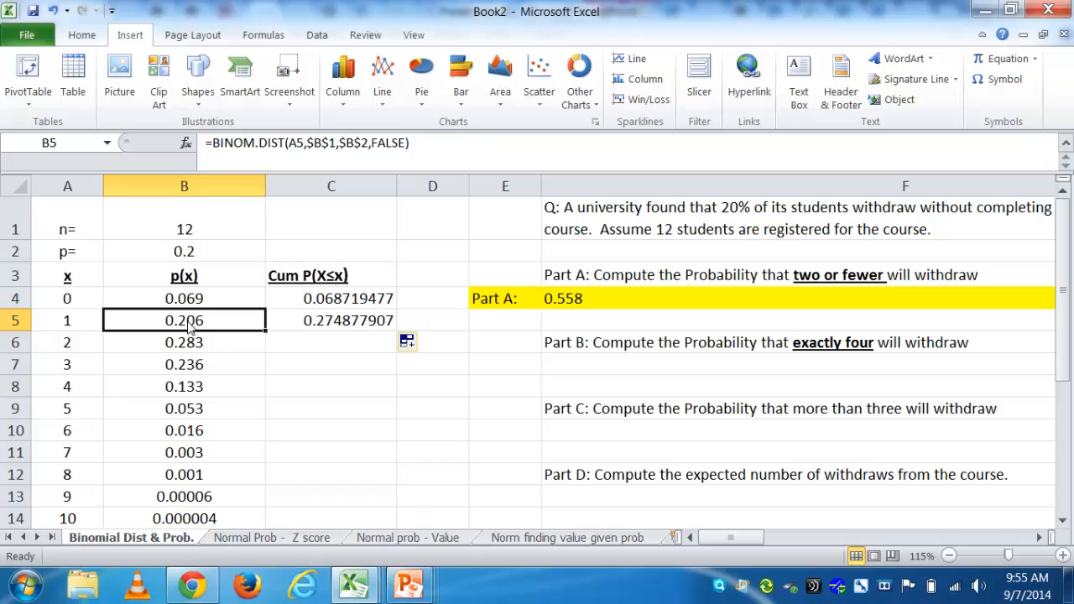
{"action": "key", "text": "Up"}
{"action": "key", "text": "Down"}
{"action": "key", "text": "Right"}
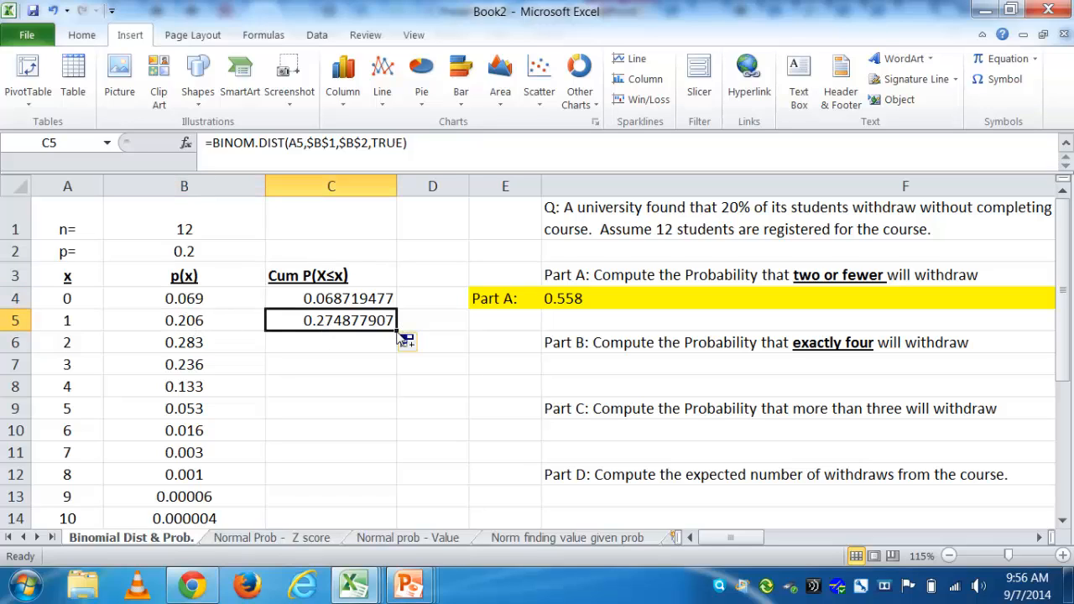
{"action": "left_click_drag", "start_coordinate": [400, 329], "coordinate": [360, 503]}
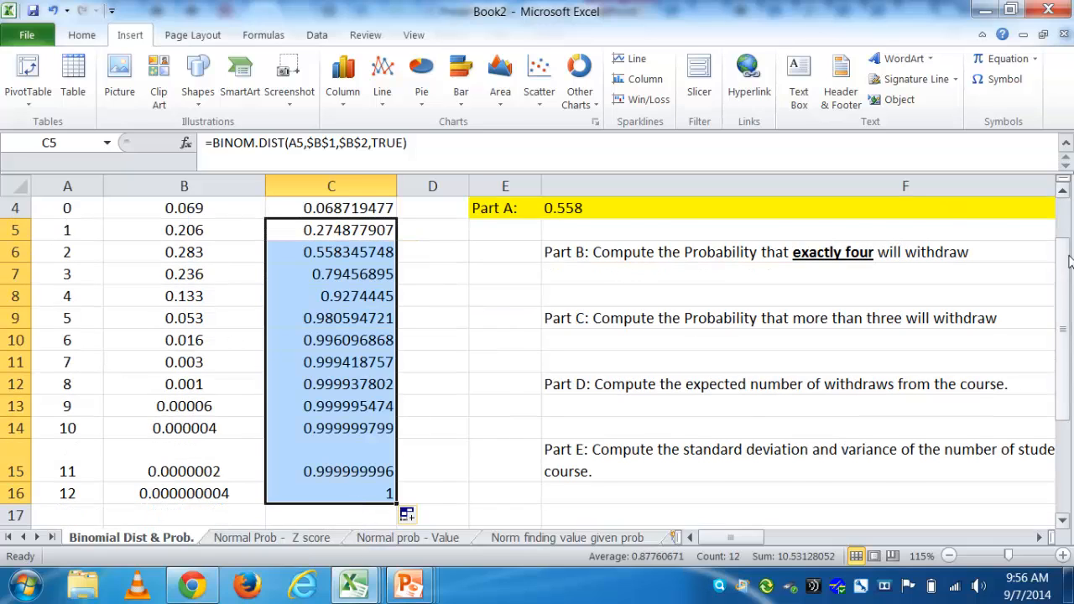
Examine the cumulative column and compare the value for x = 2 in C6 with the Part A answer in F4.
{"action": "scroll", "coordinate": [1071, 219], "scroll_direction": "up", "scroll_amount": 1}
{"action": "left_click", "coordinate": [349, 303]}
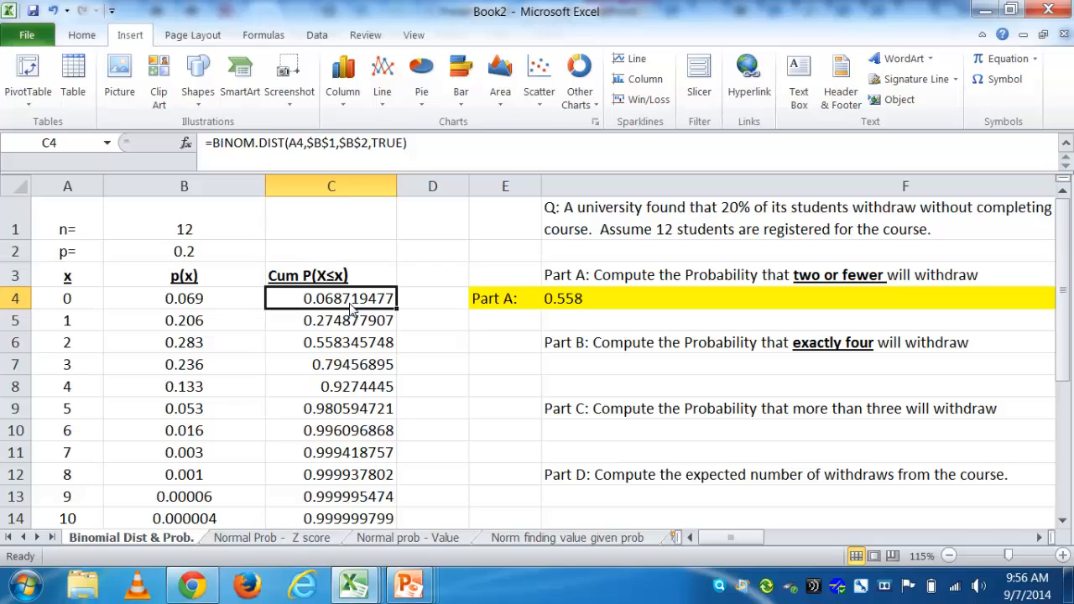
{"action": "key", "text": "Down"}
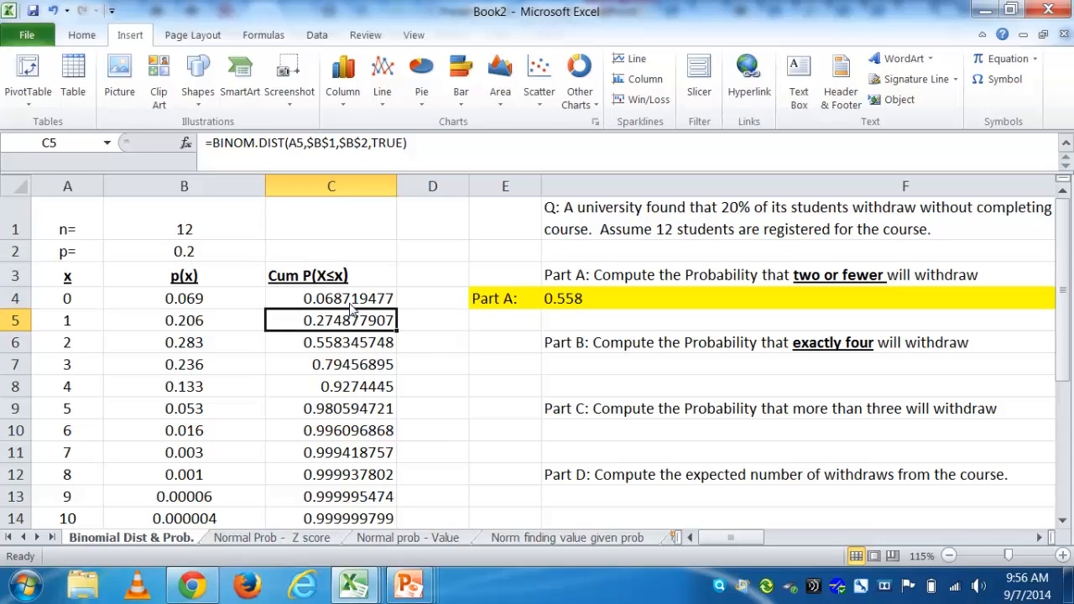
{"action": "left_click", "coordinate": [326, 279]}
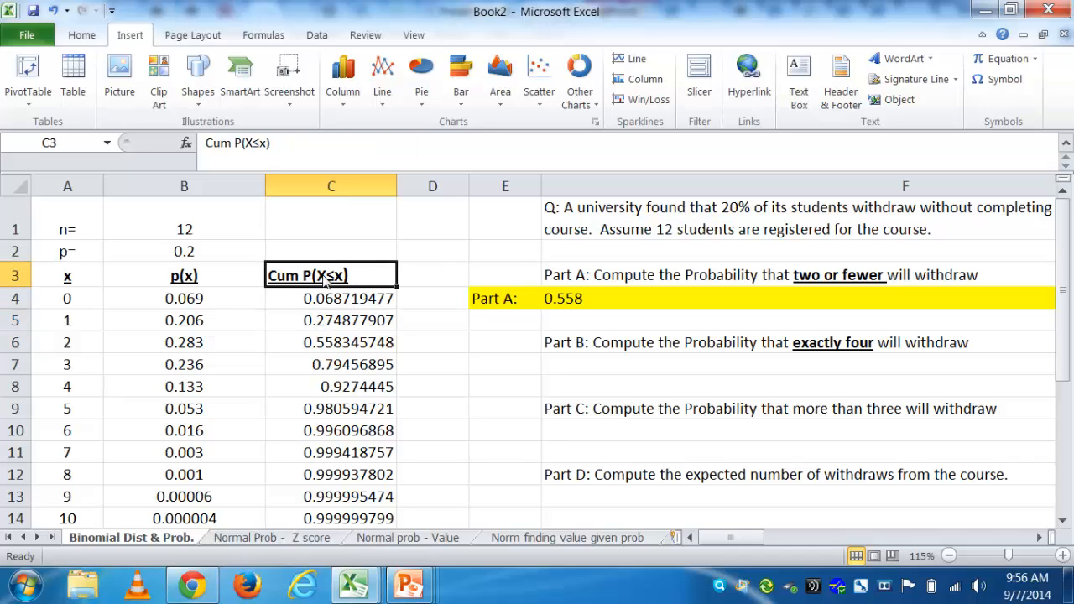
{"action": "left_click", "coordinate": [326, 348]}
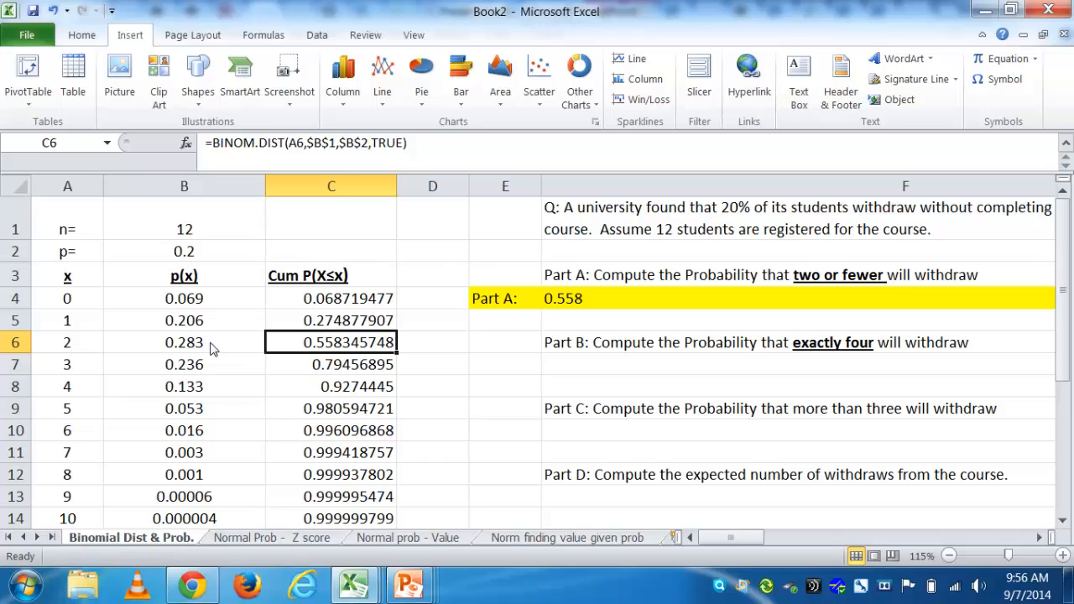
{"action": "left_click", "coordinate": [571, 309]}
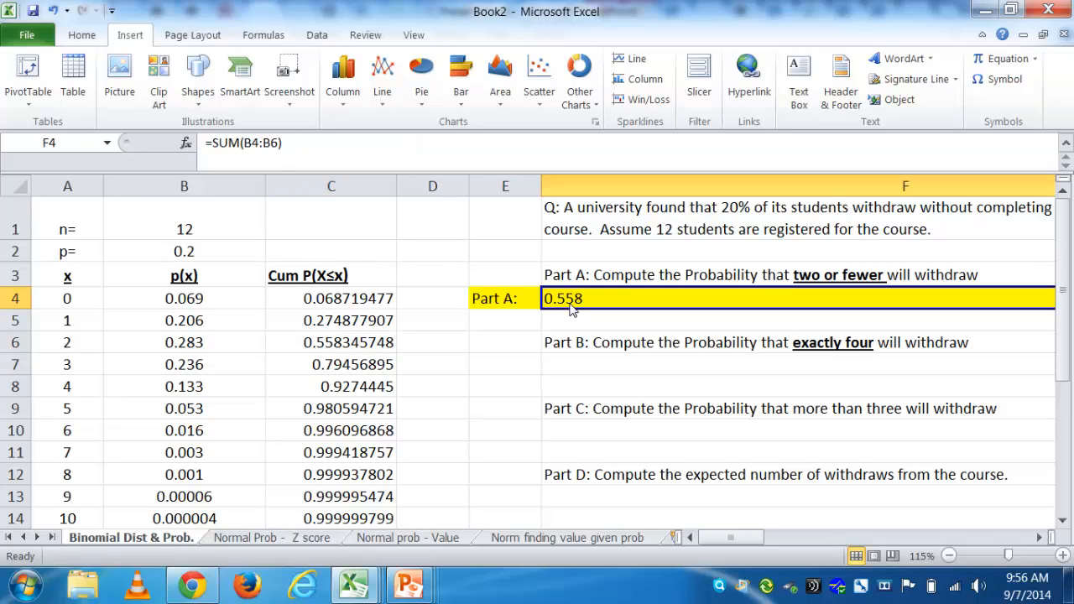
{"action": "left_click", "coordinate": [320, 348]}
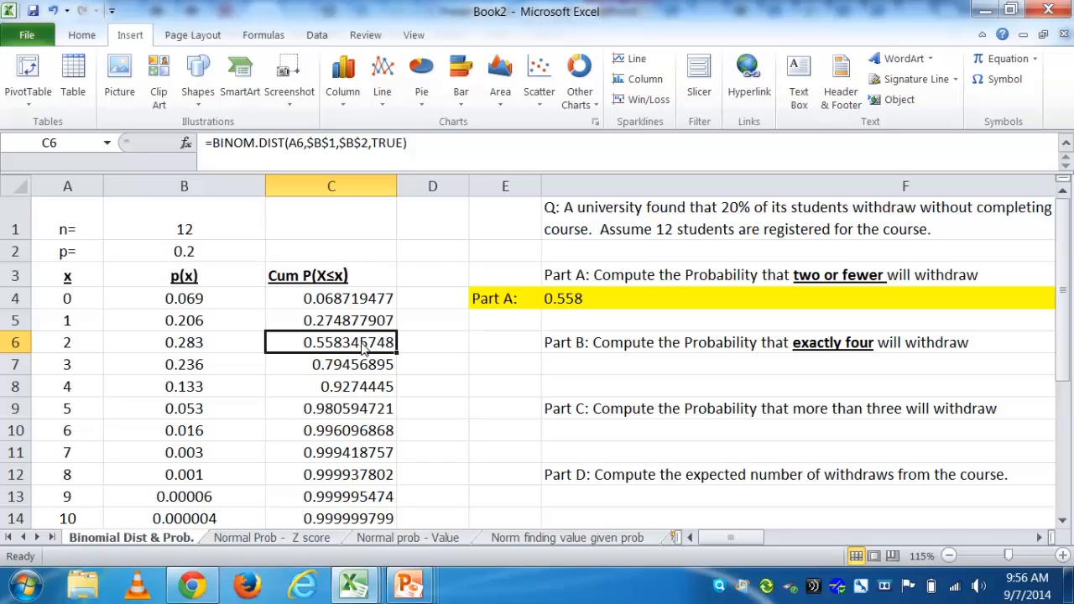
Replace the Part A formula in F4 with a reference to the cumulative probability, =C6.
{"action": "left_click", "coordinate": [577, 302]}
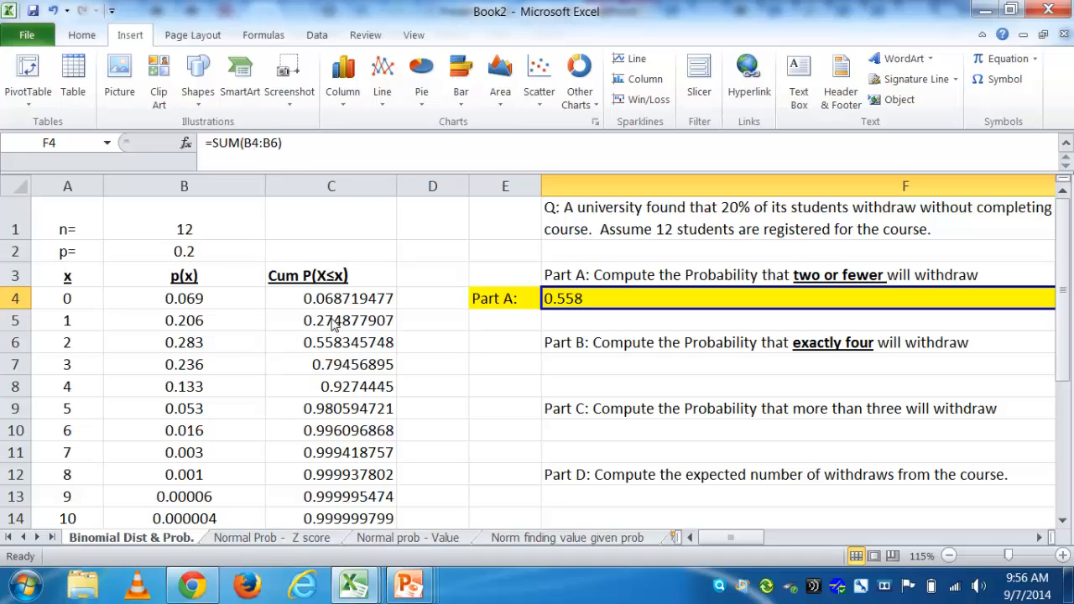
{"action": "type", "text": "="}
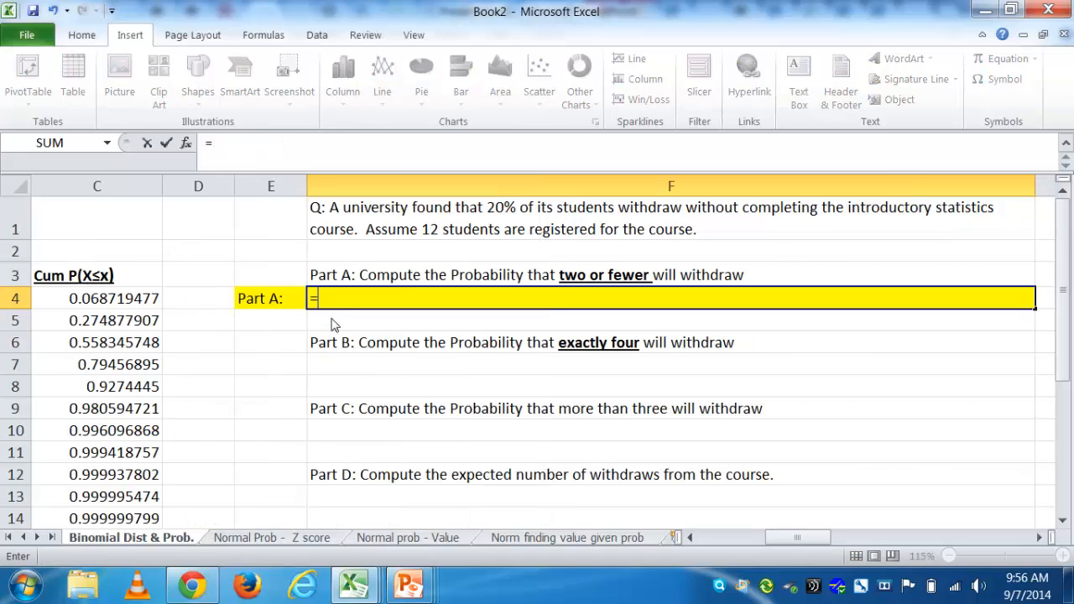
{"action": "left_click", "coordinate": [109, 344]}
{"action": "key", "text": "Return"}
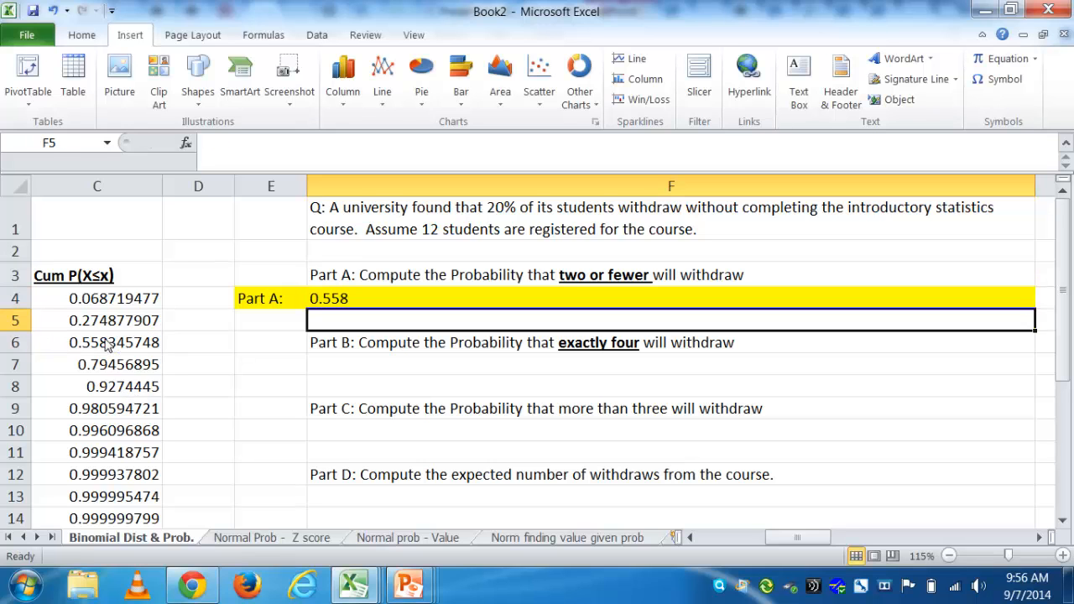
Review the probability columns and check the Part A formula in F4 against them.
{"action": "key", "text": "Left"}
{"action": "key", "text": "Left"}
{"action": "key", "text": "Left"}
{"action": "key", "text": "Left"}
{"action": "key", "text": "Left"}
{"action": "key", "text": "Right"}
{"action": "key", "text": "Right"}
{"action": "key", "text": "Right"}
{"action": "key", "text": "Right"}
{"action": "key", "text": "Right"}
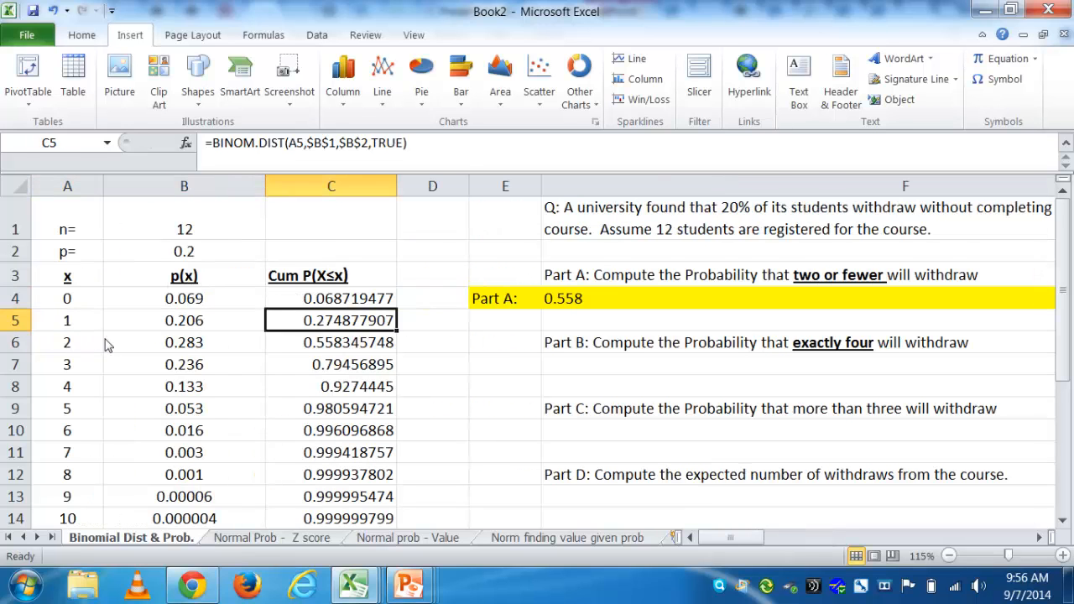
{"action": "key", "text": "Up"}
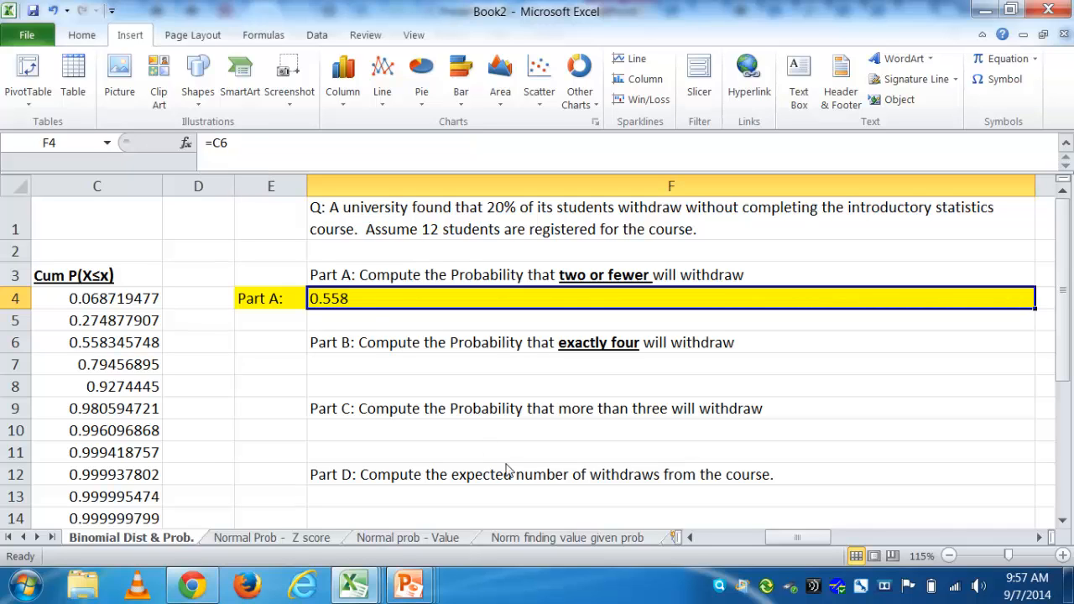
{"action": "left_click", "coordinate": [690, 537]}
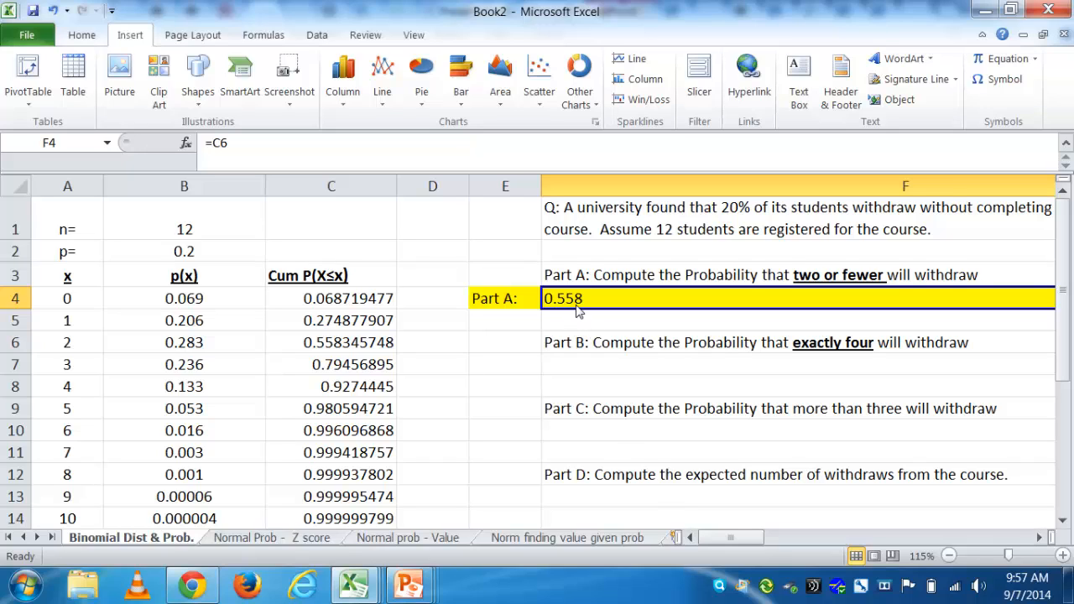
Enter the label "Part B:" in E7 and give the cell a yellow fill.
{"action": "left_click", "coordinate": [570, 365]}
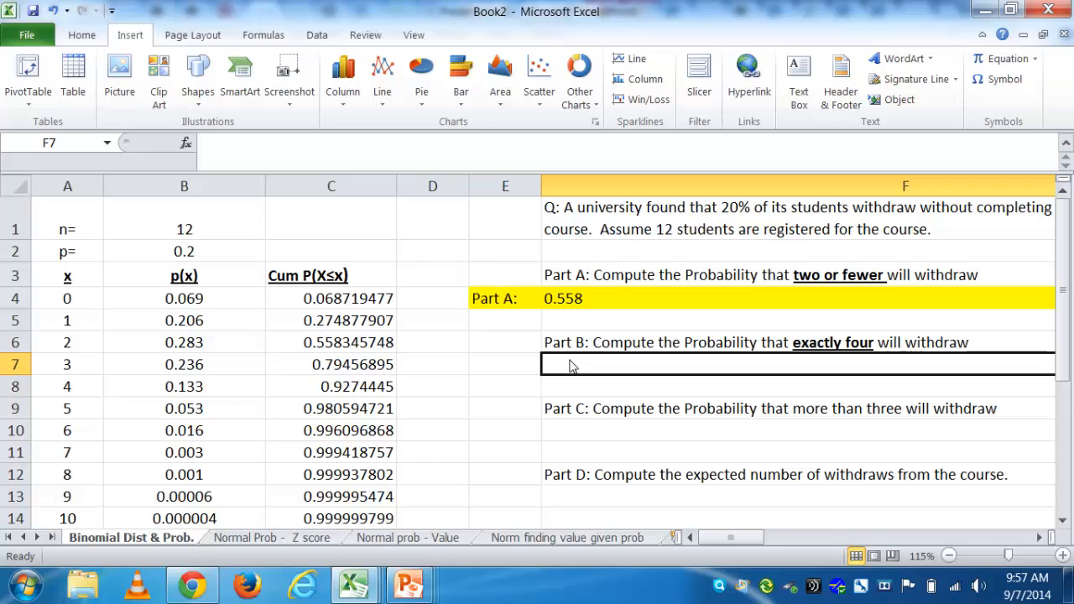
{"action": "key", "text": "Left"}
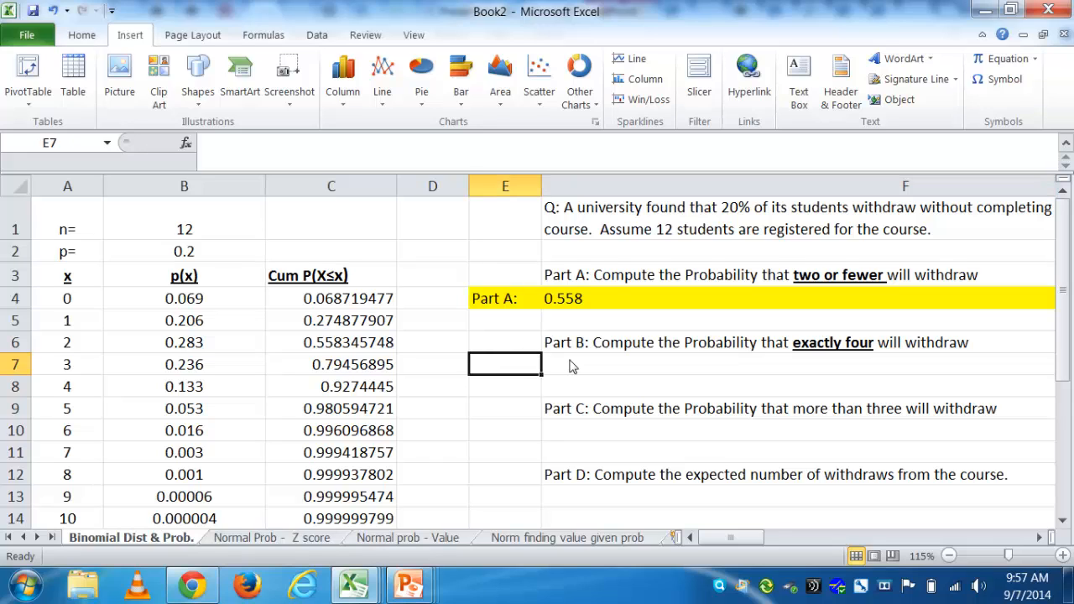
{"action": "type", "text": "Part B"}
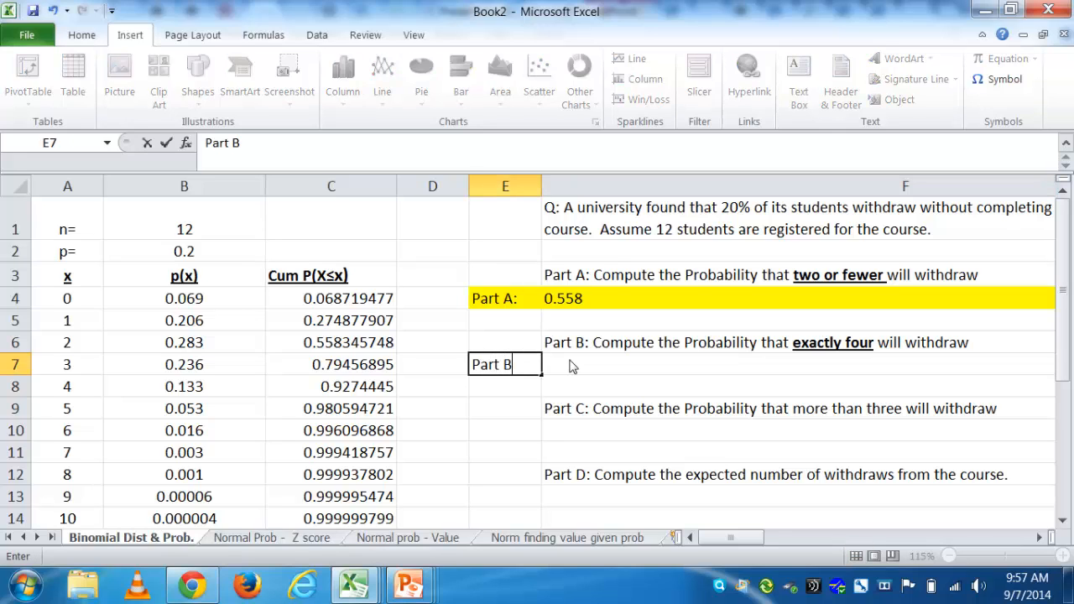
{"action": "type", "text": ":"}
{"action": "key", "text": "Return"}
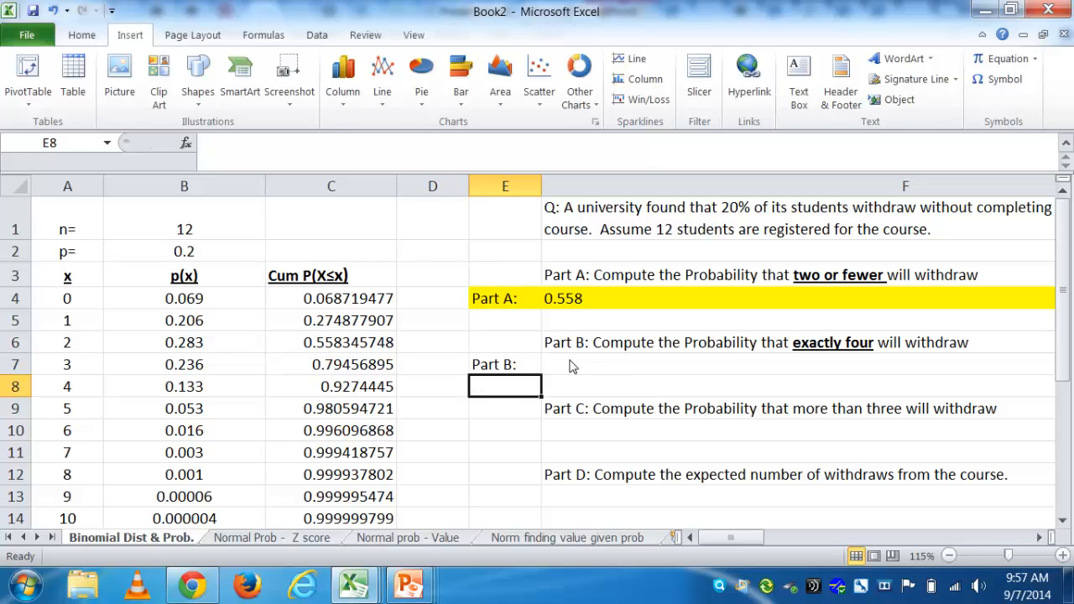
{"action": "key", "text": "Up"}
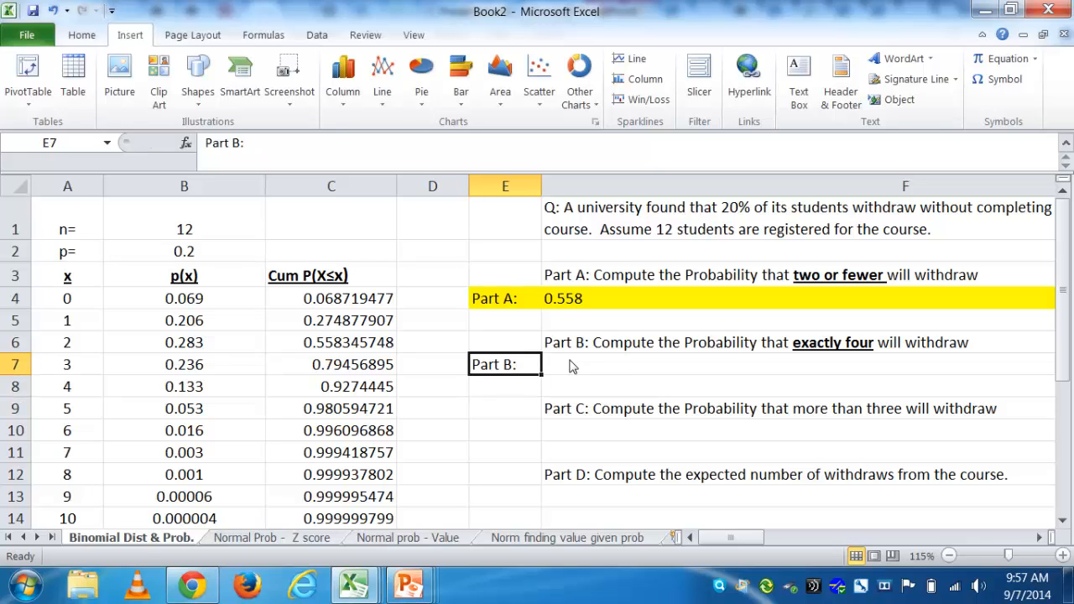
{"action": "left_click", "coordinate": [81, 35]}
{"action": "left_click", "coordinate": [209, 94]}
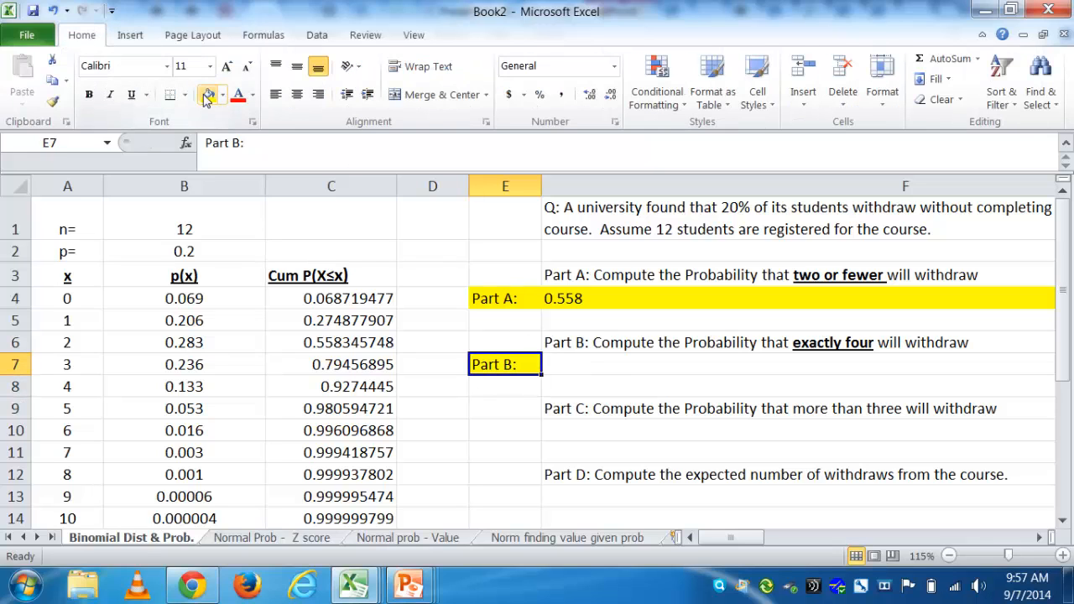
Enter the Part B answer in F7 as =B8, the probability of exactly four withdrawals.
{"action": "left_click", "coordinate": [570, 366]}
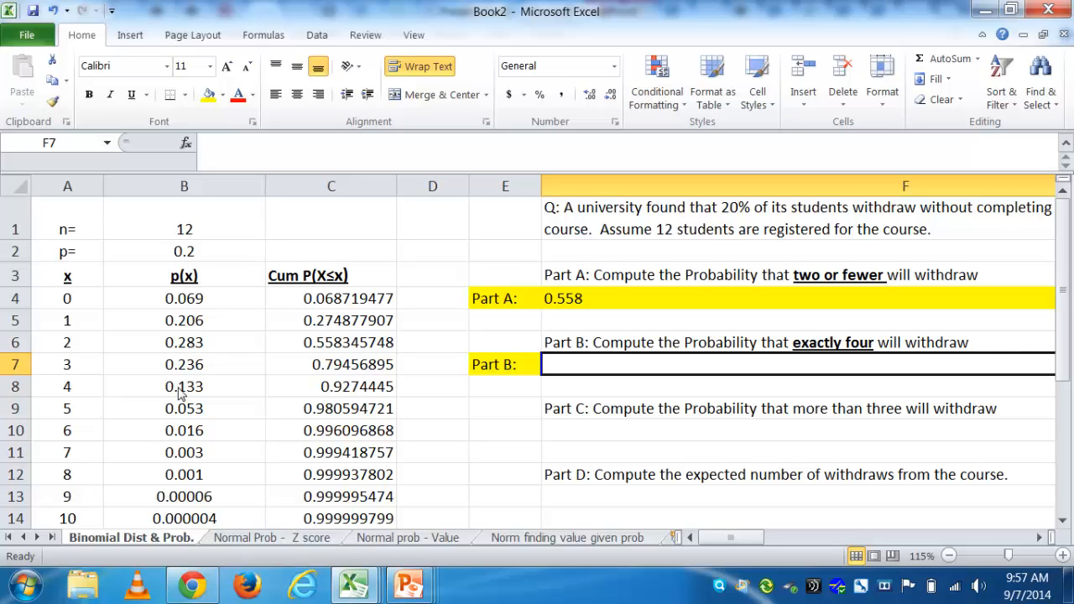
{"action": "left_click", "coordinate": [540, 388]}
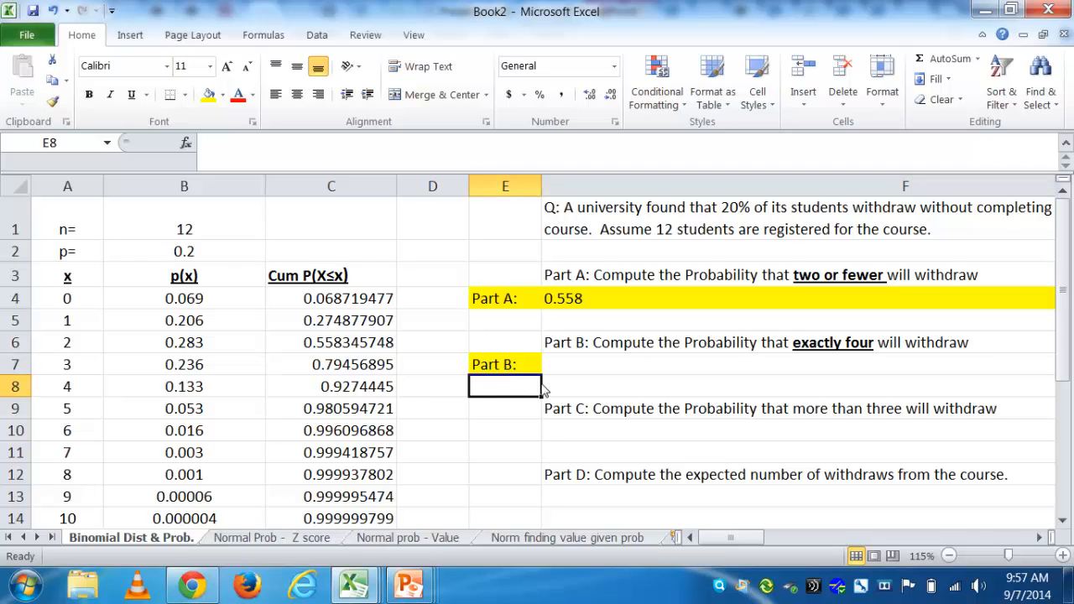
{"action": "left_click", "coordinate": [564, 367]}
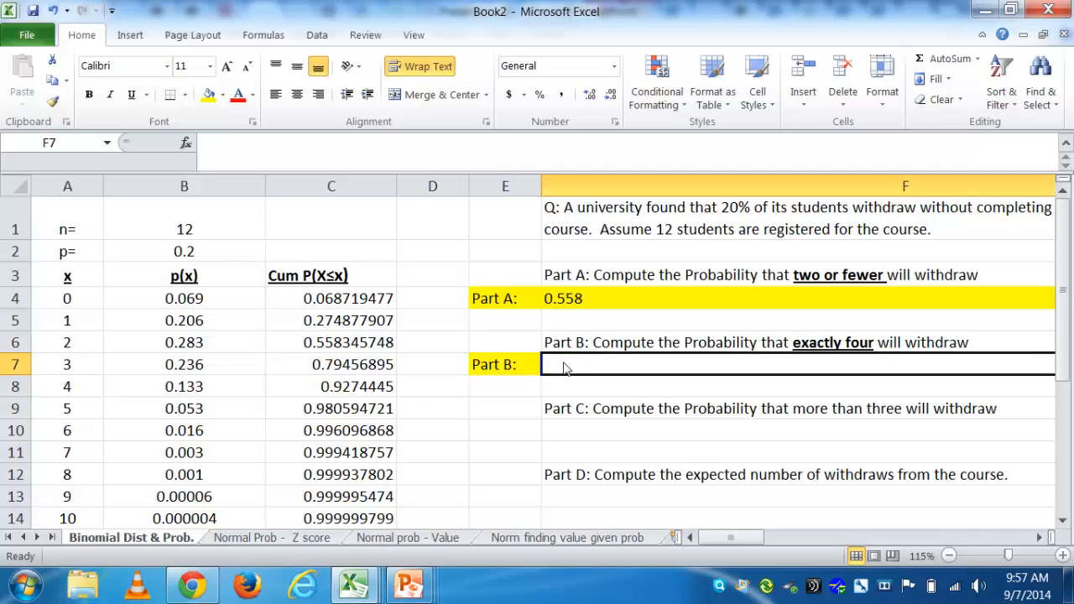
{"action": "type", "text": "="}
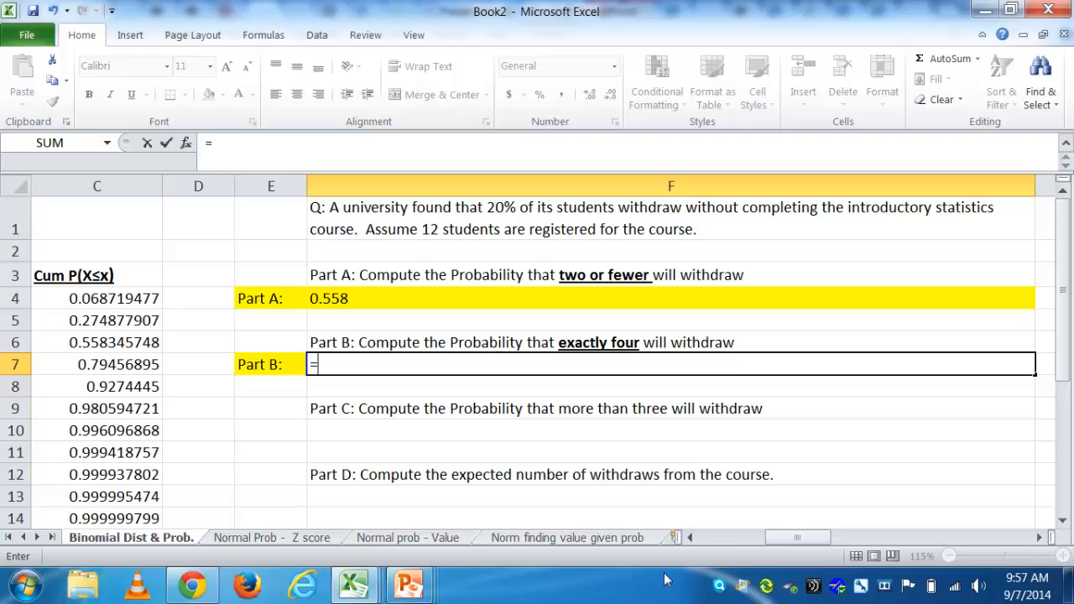
{"action": "left_click", "coordinate": [690, 537]}
{"action": "left_click", "coordinate": [689, 537]}
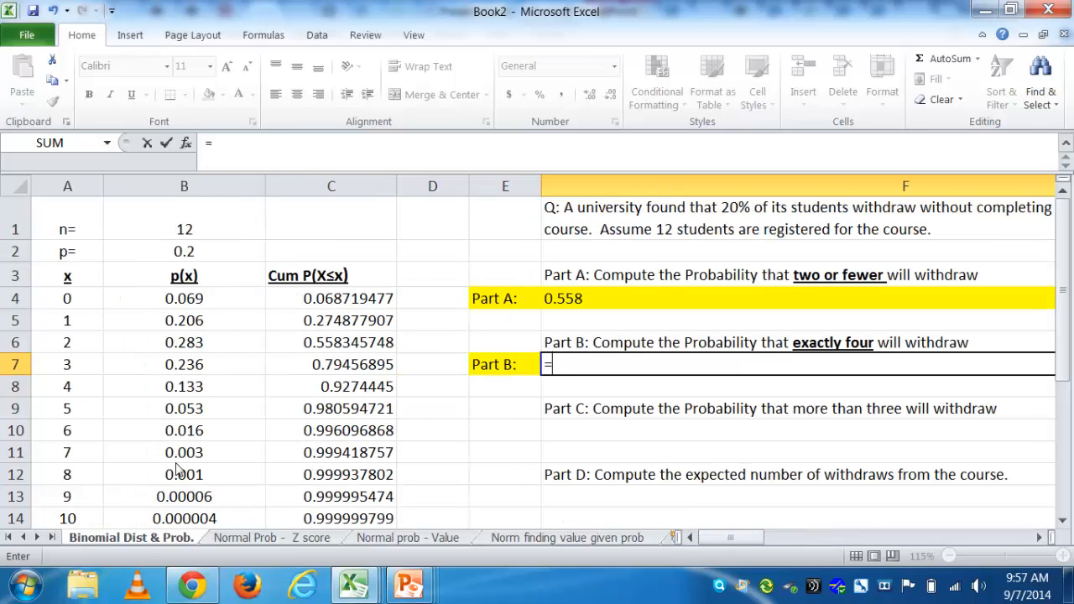
{"action": "left_click", "coordinate": [183, 391]}
{"action": "key", "text": "Return"}
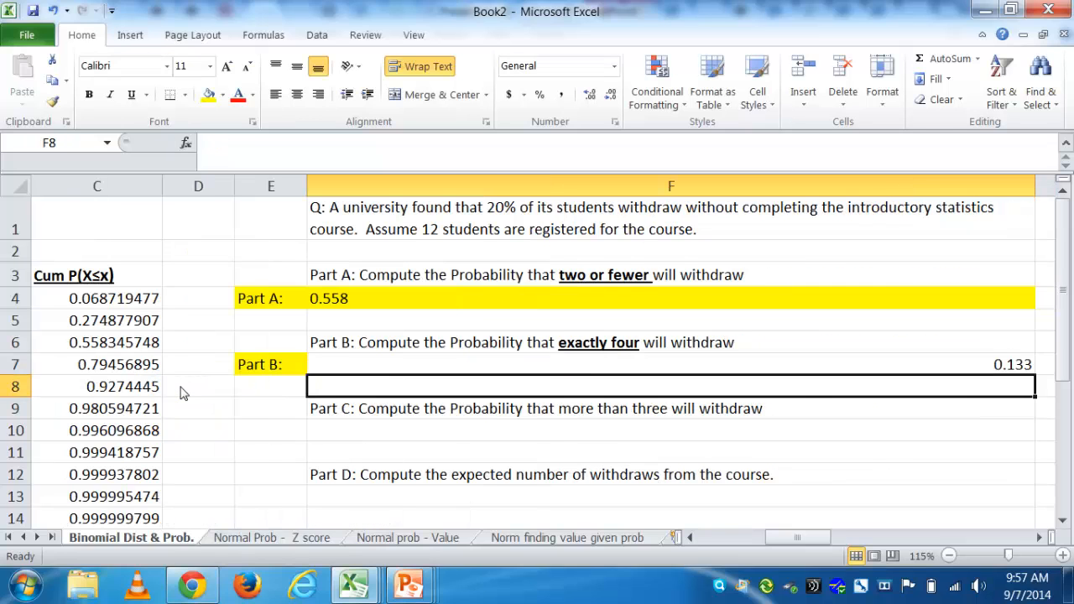
Left-align the Part B answer in F7 and highlight it with a yellow fill.
{"action": "key", "text": "Up"}
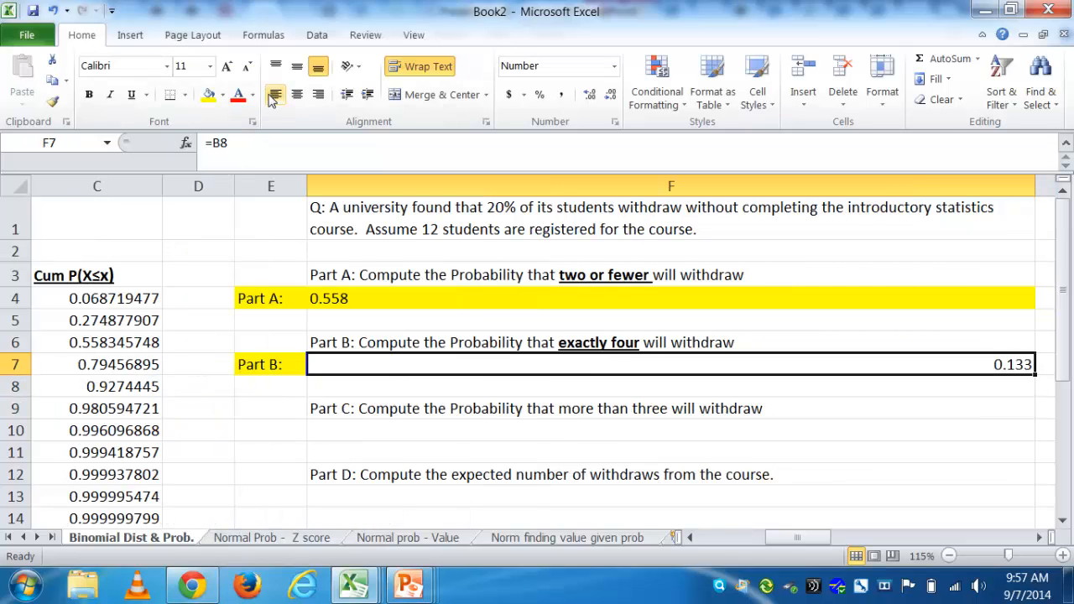
{"action": "left_click", "coordinate": [275, 94]}
{"action": "left_click", "coordinate": [209, 94]}
{"action": "key", "text": "Left"}
{"action": "key", "text": "Left"}
{"action": "key", "text": "Left"}
{"action": "key", "text": "Left"}
{"action": "key", "text": "Left"}
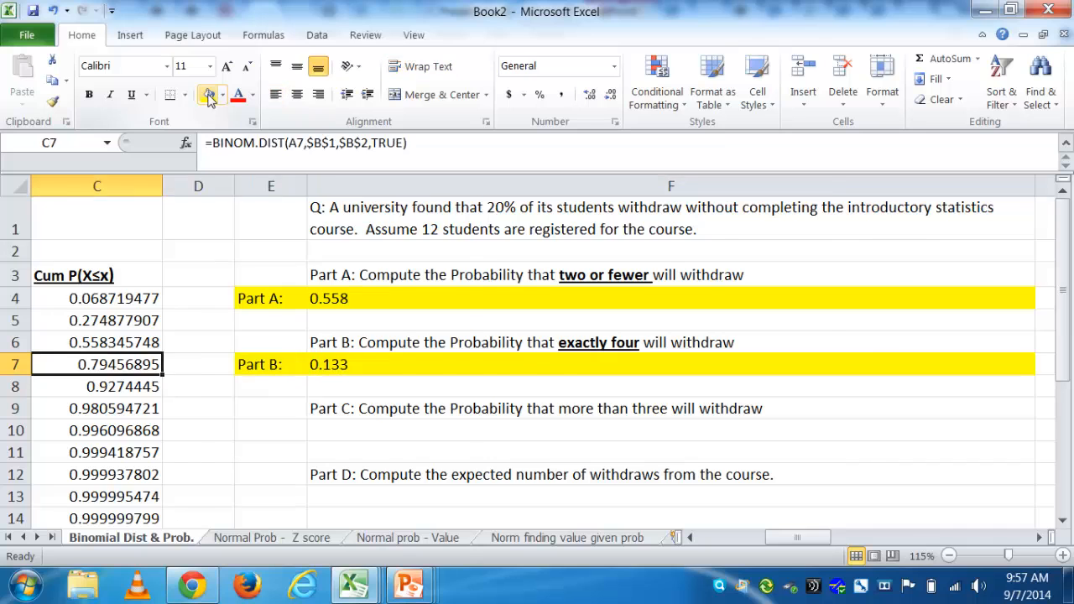
Check the Part B formula in F7 against the exact probability of four withdrawals in B8.
{"action": "key", "text": "Right"}
{"action": "key", "text": "Right"}
{"action": "key", "text": "Right"}
{"action": "key", "text": "Right"}
{"action": "key", "text": "Right"}
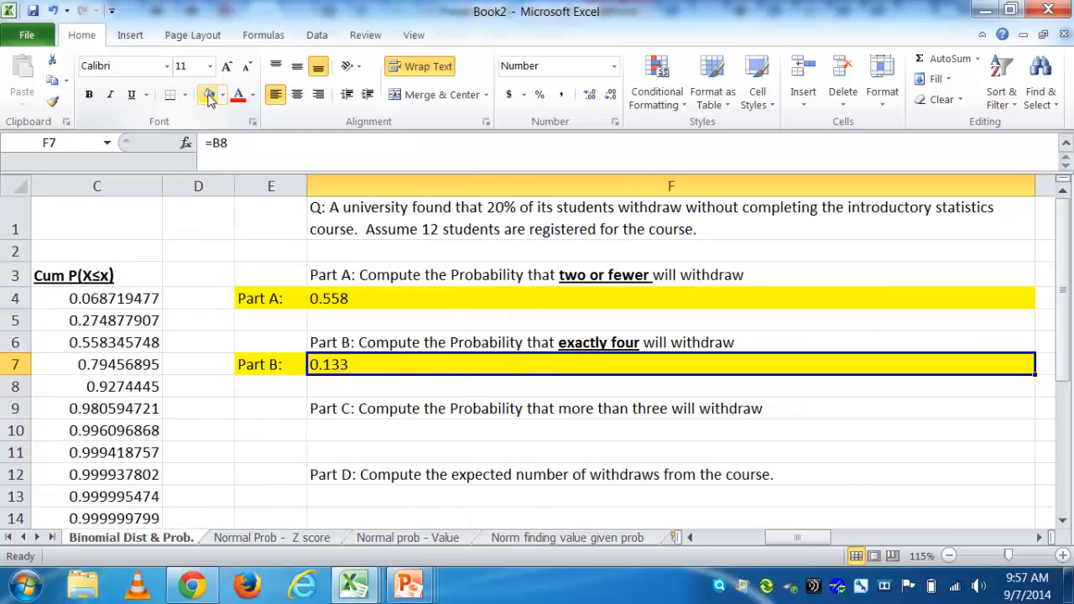
{"action": "key", "text": "Left"}
{"action": "key", "text": "Left"}
{"action": "key", "text": "Left"}
{"action": "key", "text": "Left"}
{"action": "key", "text": "Left"}
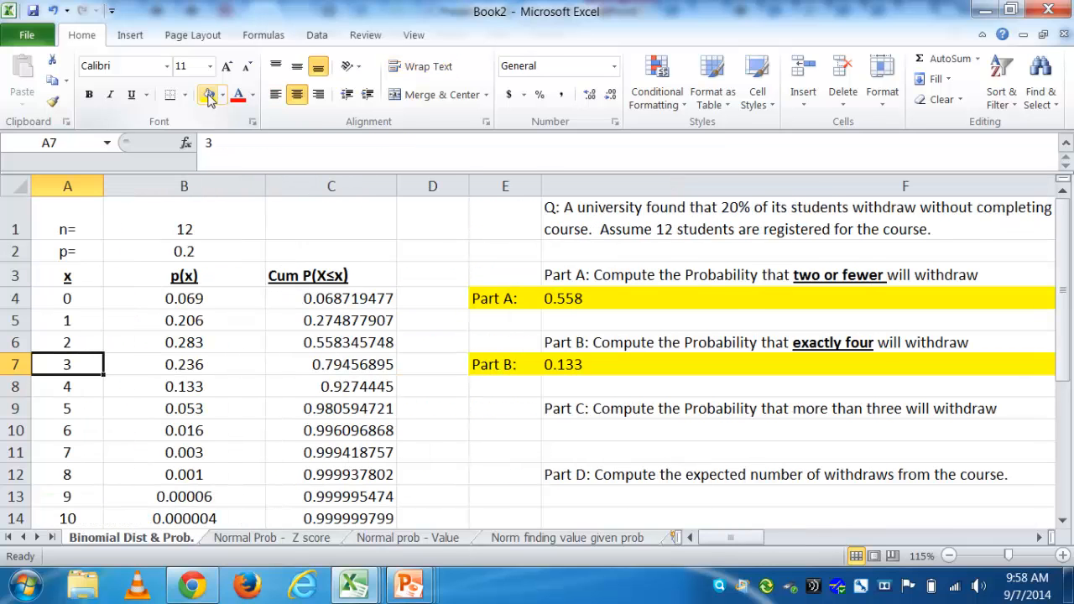
{"action": "key", "text": "Down"}
{"action": "key", "text": "Down"}
{"action": "key", "text": "Up"}
{"action": "key", "text": "Right"}
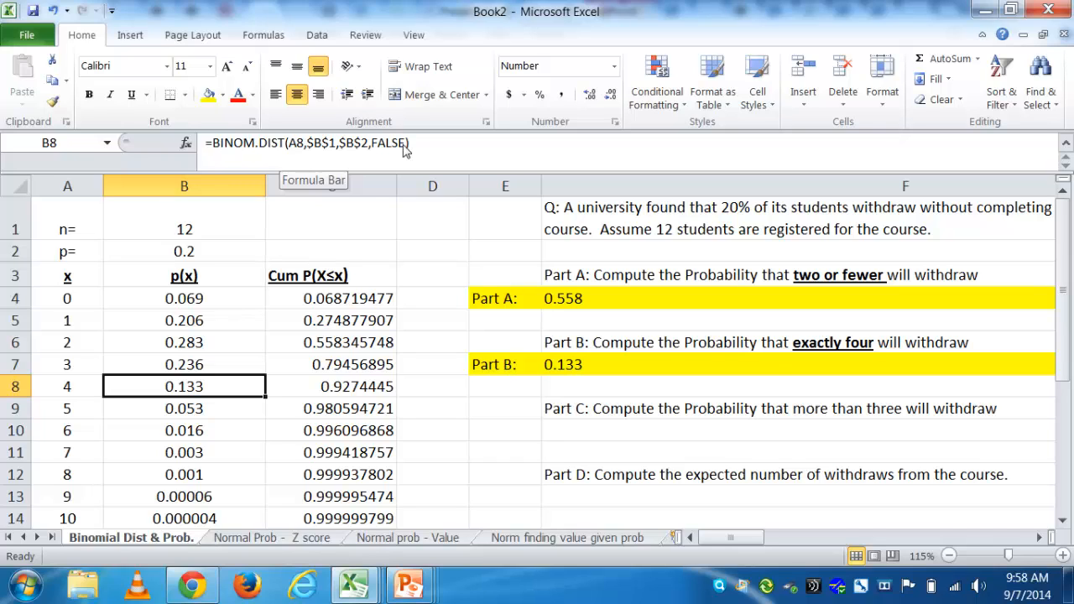
{"action": "left_click", "coordinate": [574, 371]}
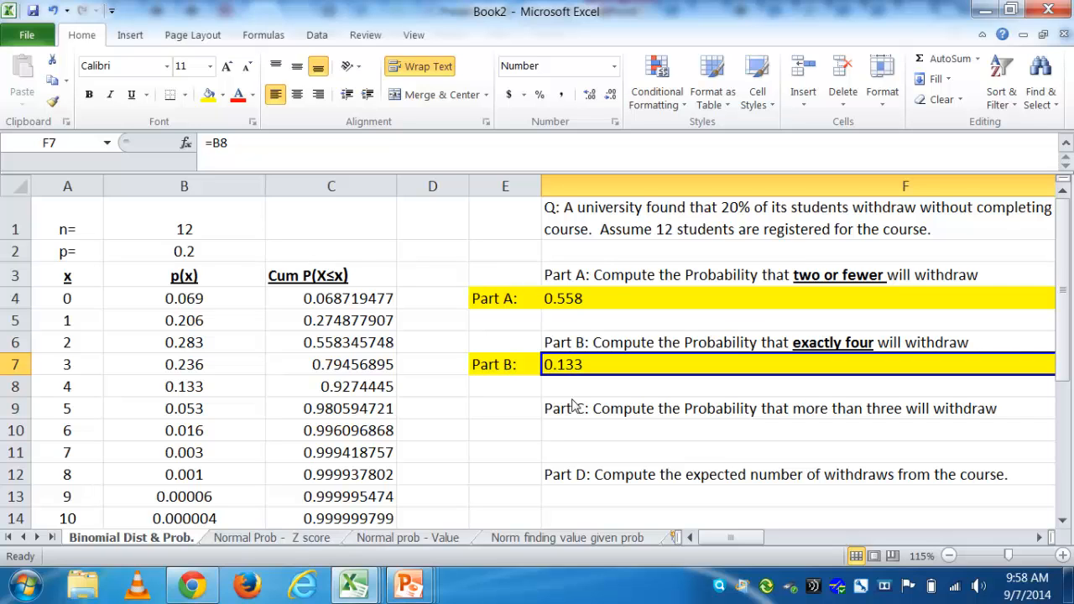
Examine the Part C question about more than three withdrawals alongside the x, p(x) and cumulative probability columns.
{"action": "key", "text": "Down"}
{"action": "key", "text": "Down"}
{"action": "key", "text": "Down"}
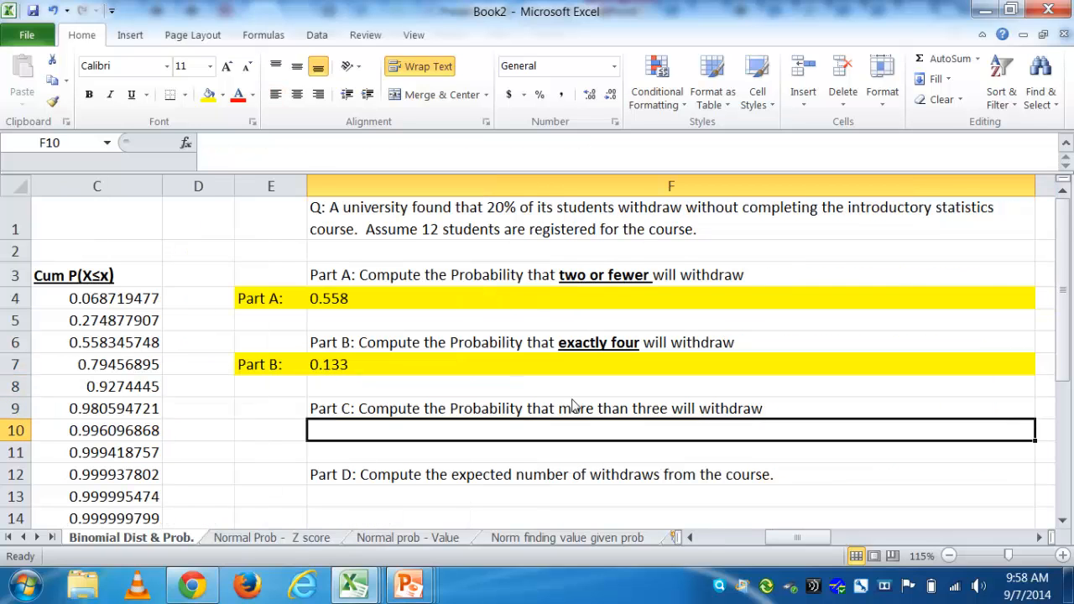
{"action": "key", "text": "Left"}
{"action": "key", "text": "Left"}
{"action": "key", "text": "Left"}
{"action": "key", "text": "Left"}
{"action": "key", "text": "Left"}
{"action": "key", "text": "Right"}
{"action": "key", "text": "Right"}
{"action": "key", "text": "Right"}
{"action": "key", "text": "Right"}
{"action": "key", "text": "Right"}
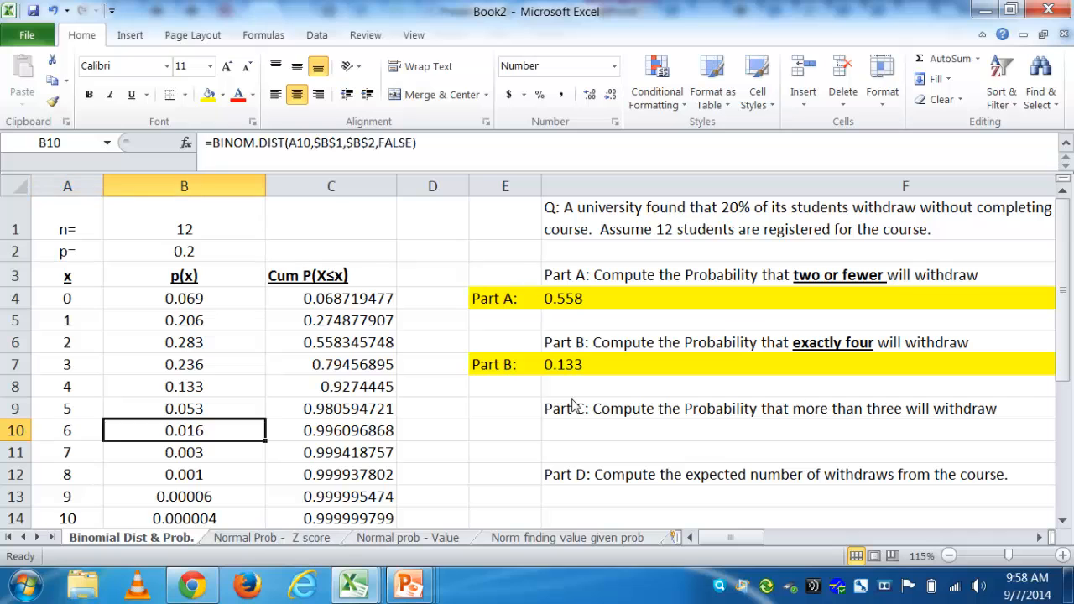
{"action": "key", "text": "Left"}
{"action": "key", "text": "Left"}
{"action": "key", "text": "Left"}
{"action": "key", "text": "Left"}
{"action": "key", "text": "Left"}
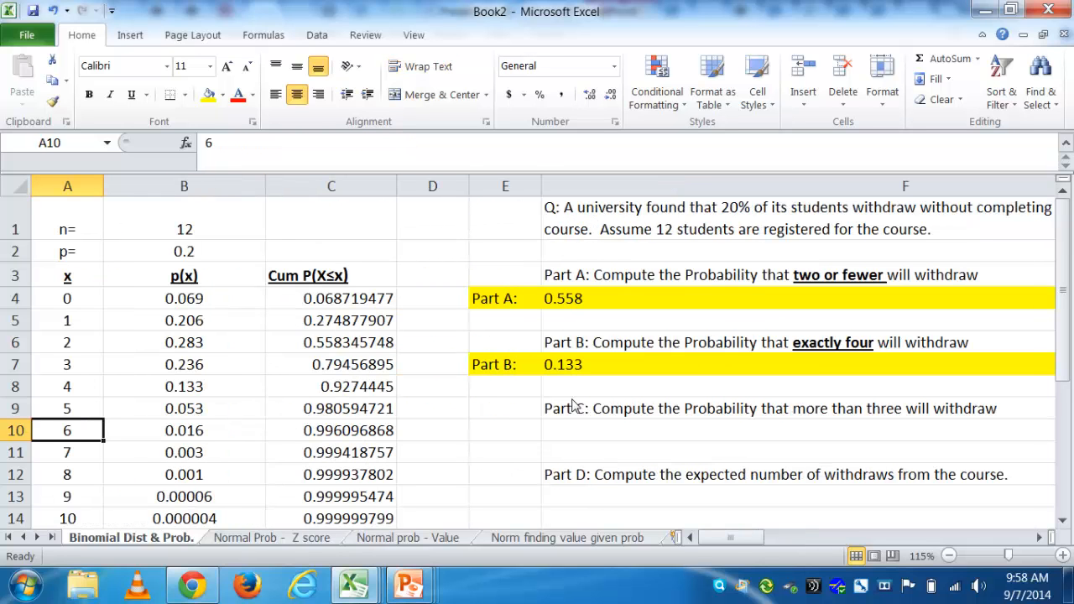
{"action": "left_click", "coordinate": [515, 435]}
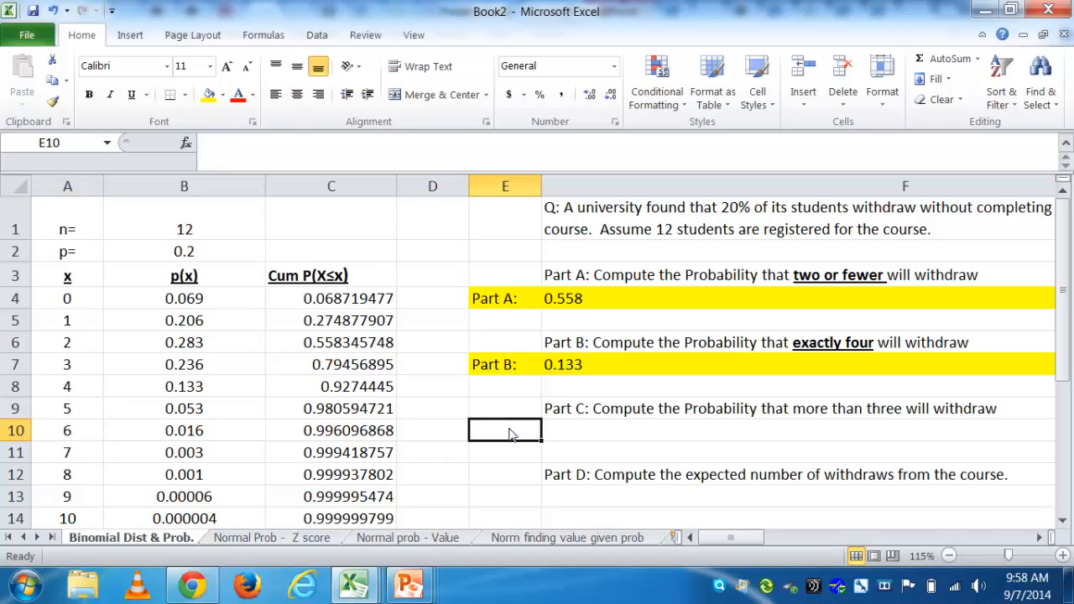
Select the x values 4 through 12 in A8:A16 to examine the outcomes that count as more than three withdrawals.
{"action": "left_click", "coordinate": [84, 387]}
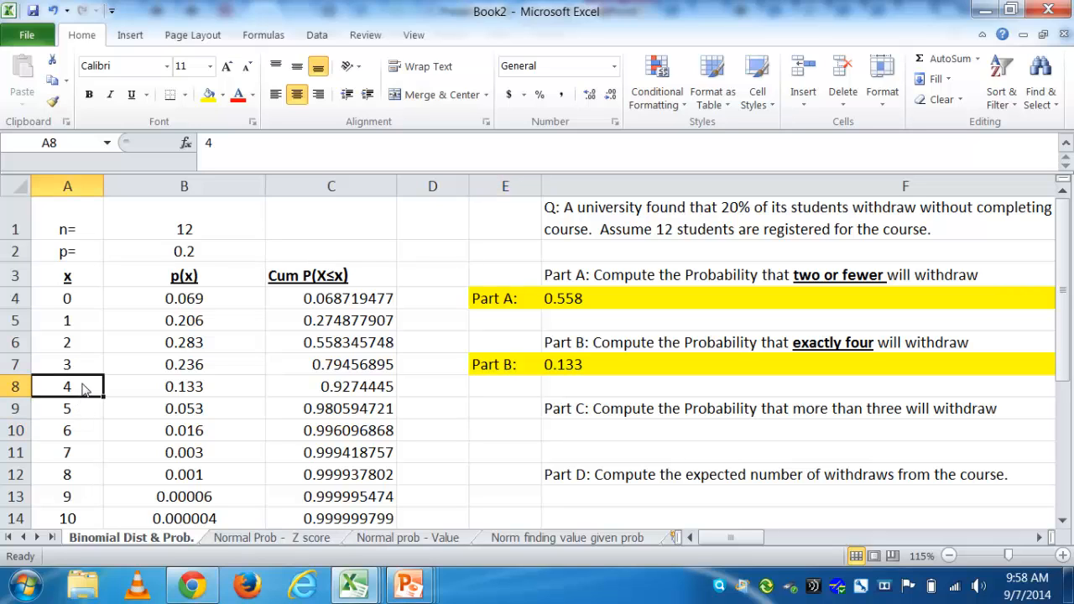
{"action": "key", "text": "shift+Down"}
{"action": "key", "text": "shift+Down"}
{"action": "key", "text": "shift+Down"}
{"action": "key", "text": "shift+Down"}
{"action": "key", "text": "shift+Down"}
{"action": "key", "text": "shift+Down"}
{"action": "key", "text": "shift+Down"}
{"action": "key", "text": "shift+Down"}
{"action": "key", "text": "shift+Down"}
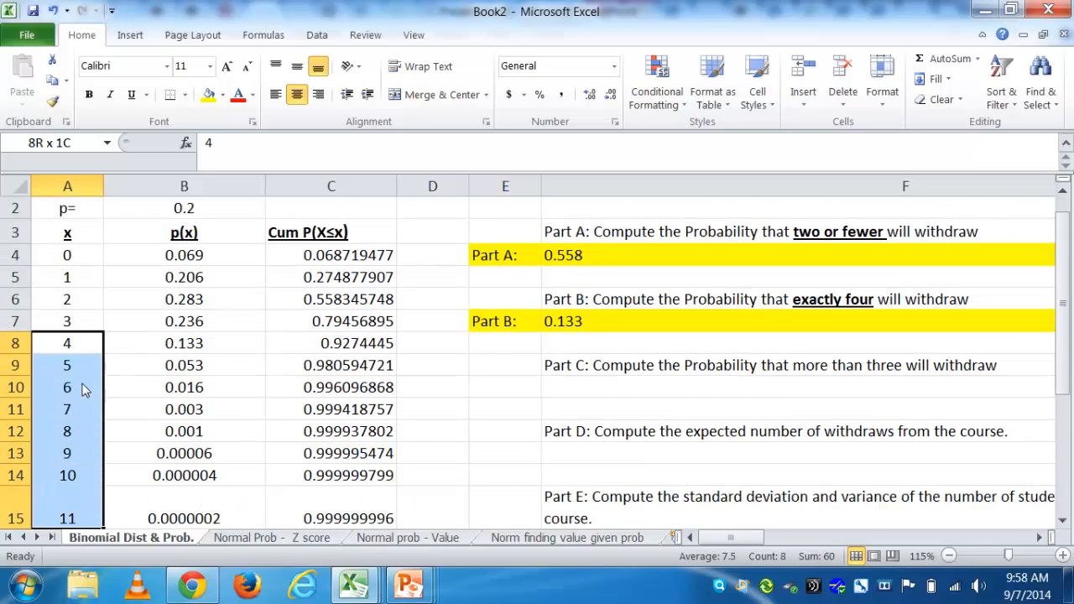
{"action": "key", "text": "shift+Up"}
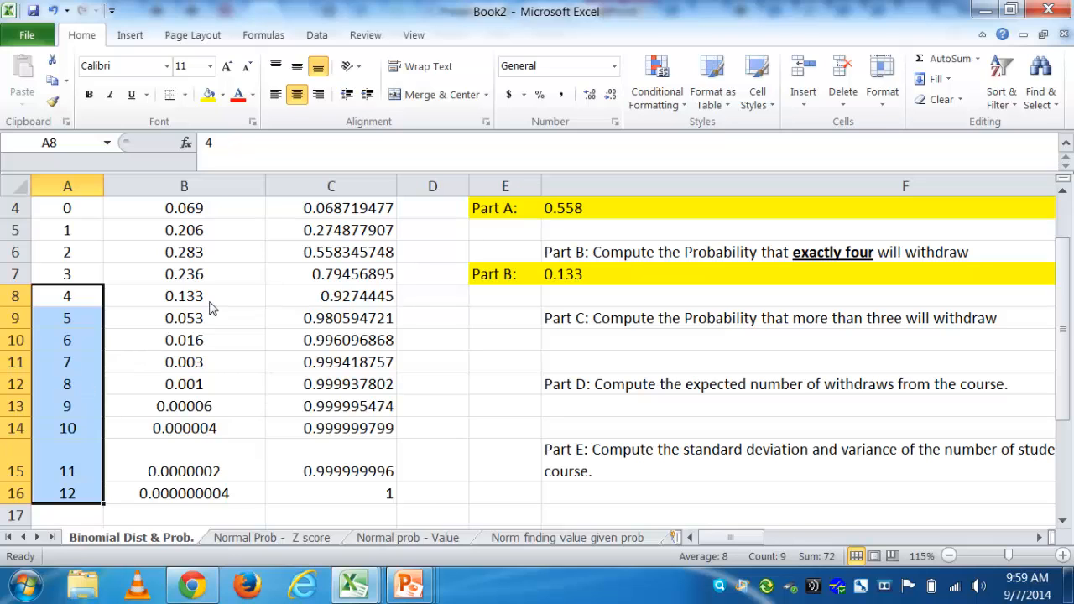
Enter the label "Part C:" in E10 and give the cell a yellow fill.
{"action": "left_click", "coordinate": [515, 344]}
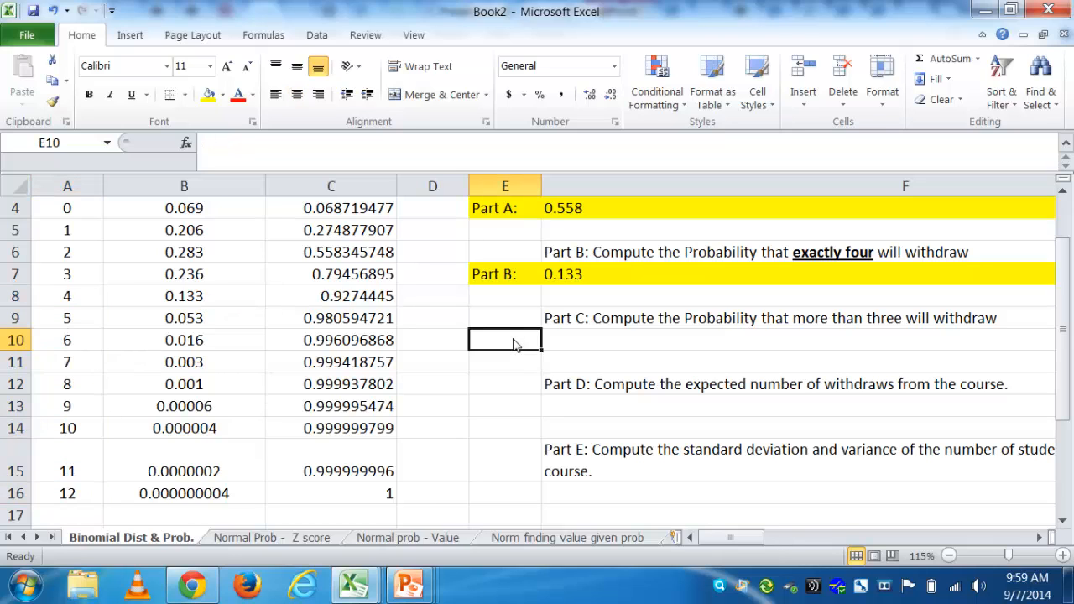
{"action": "type", "text": "Partr"}
{"action": "key", "text": "BackSpace"}
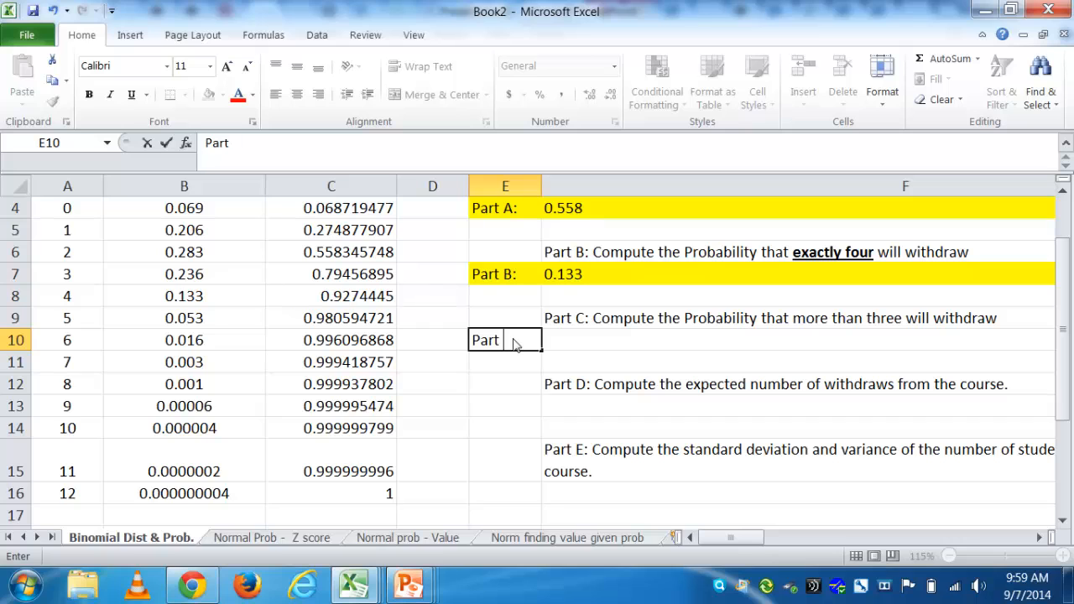
{"action": "type", "text": "C:"}
{"action": "key", "text": "Tab"}
{"action": "key", "text": "Down"}
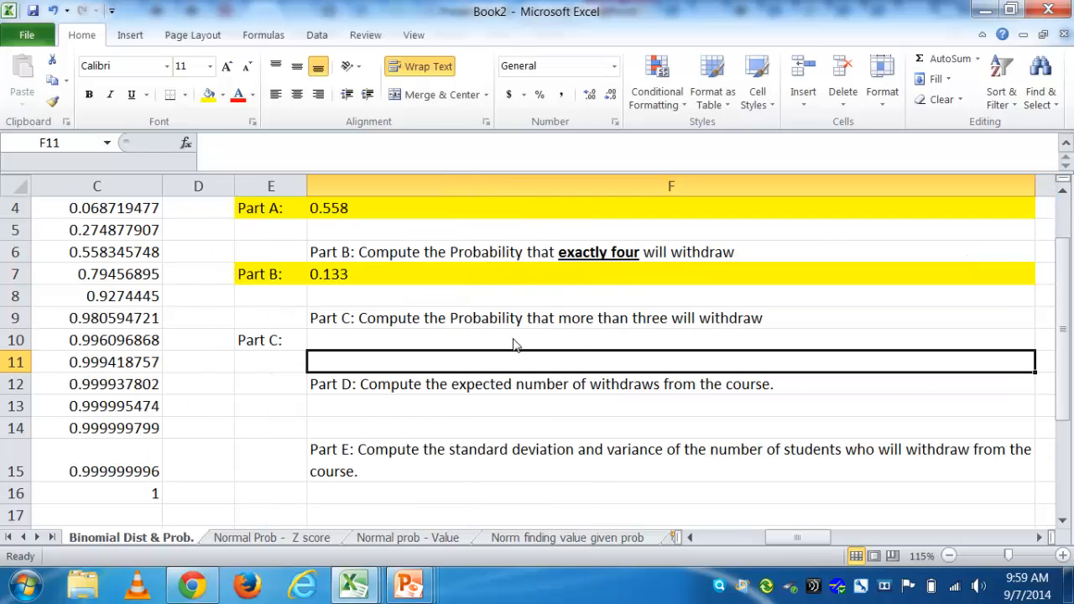
{"action": "key", "text": "Up"}
{"action": "key", "text": "Left"}
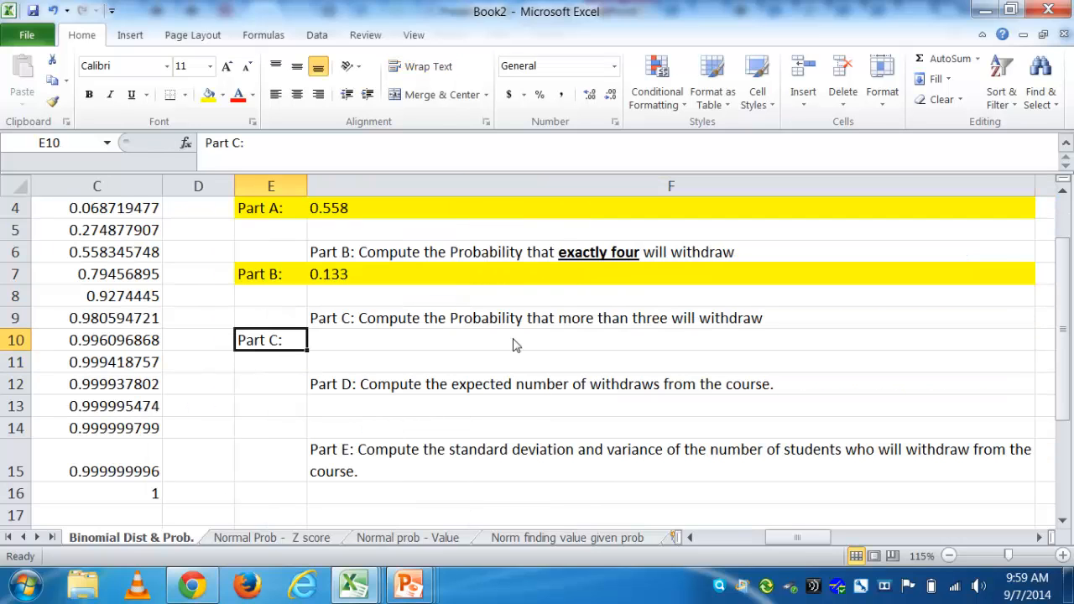
{"action": "left_click", "coordinate": [209, 95]}
{"action": "left_click", "coordinate": [375, 346]}
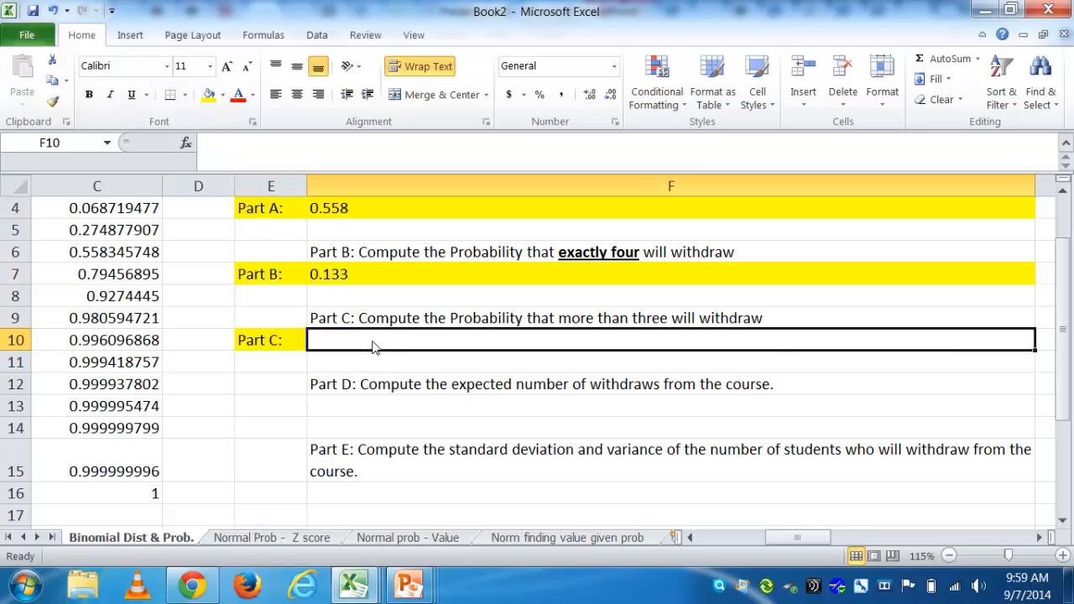
{"action": "type", "text": "=sum("}
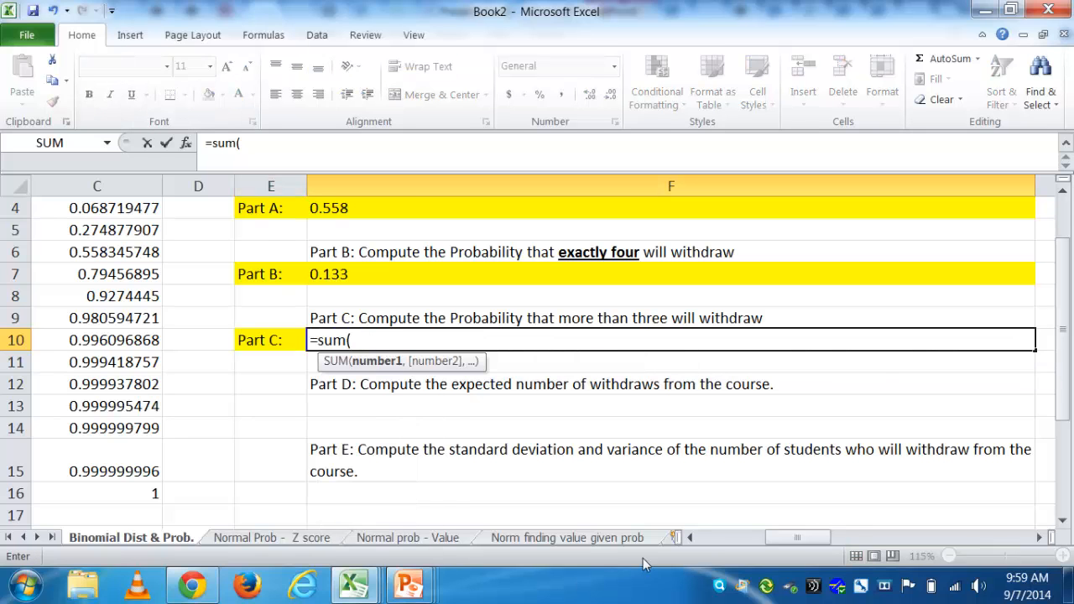
{"action": "left_click", "coordinate": [690, 537]}
{"action": "left_click", "coordinate": [690, 537]}
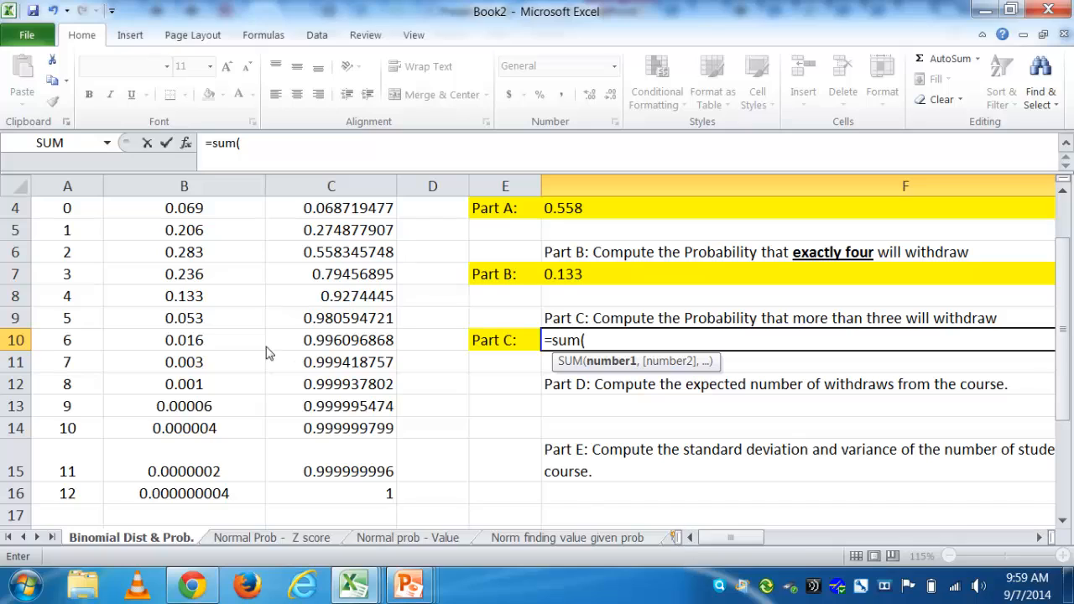
{"action": "left_click", "coordinate": [181, 301]}
{"action": "left_click_drag", "start_coordinate": [181, 308], "coordinate": [188, 493]}
{"action": "left_click", "coordinate": [188, 493]}
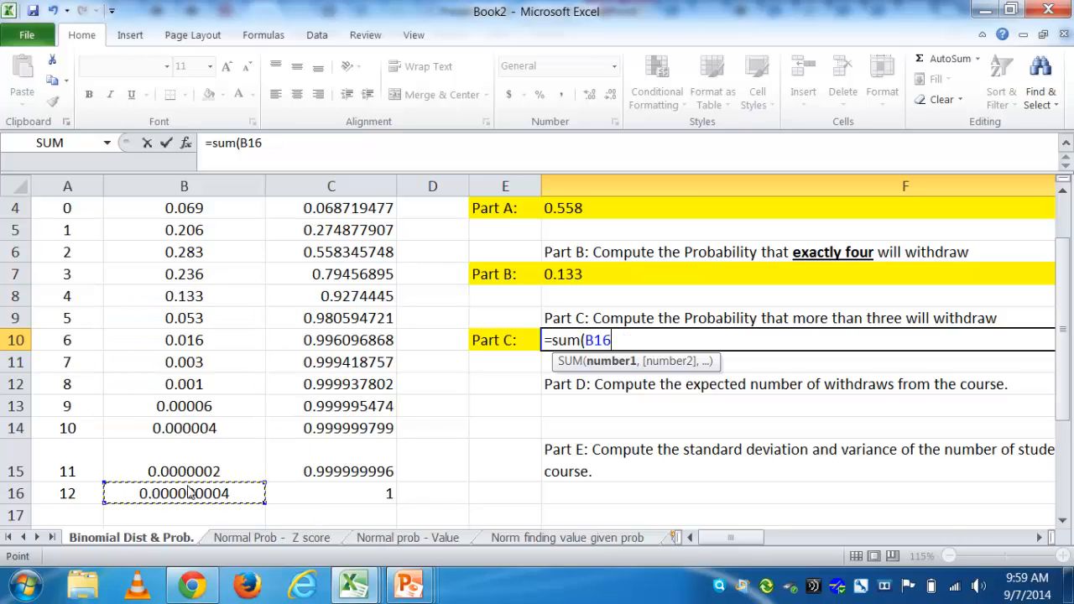
{"action": "type", "text": ")"}
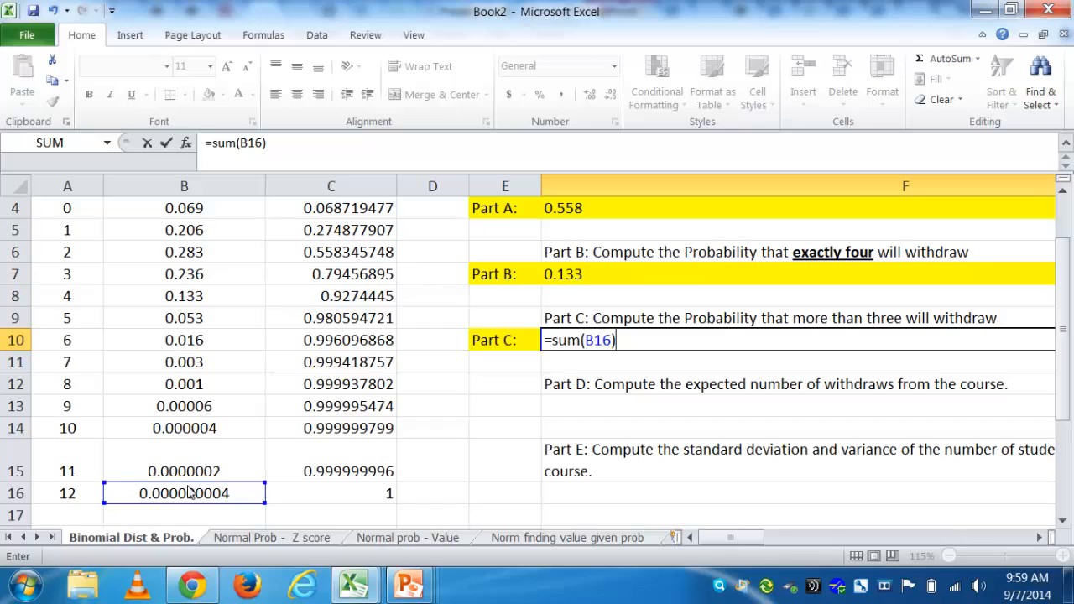
{"action": "key", "text": "BackSpace"}
{"action": "key", "text": "BackSpace"}
{"action": "key", "text": "BackSpace"}
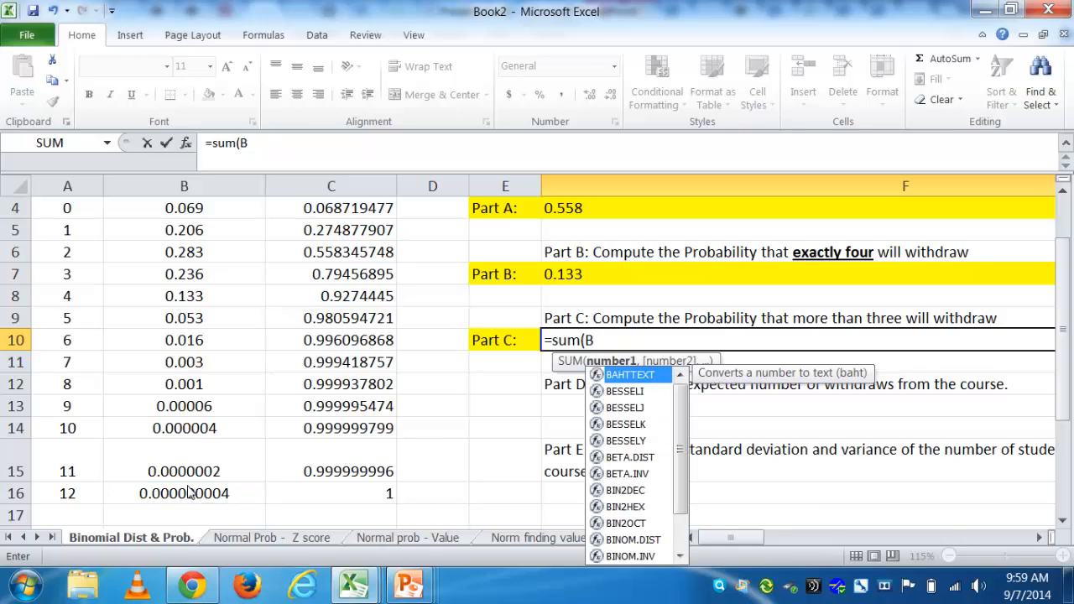
{"action": "left_click", "coordinate": [191, 493]}
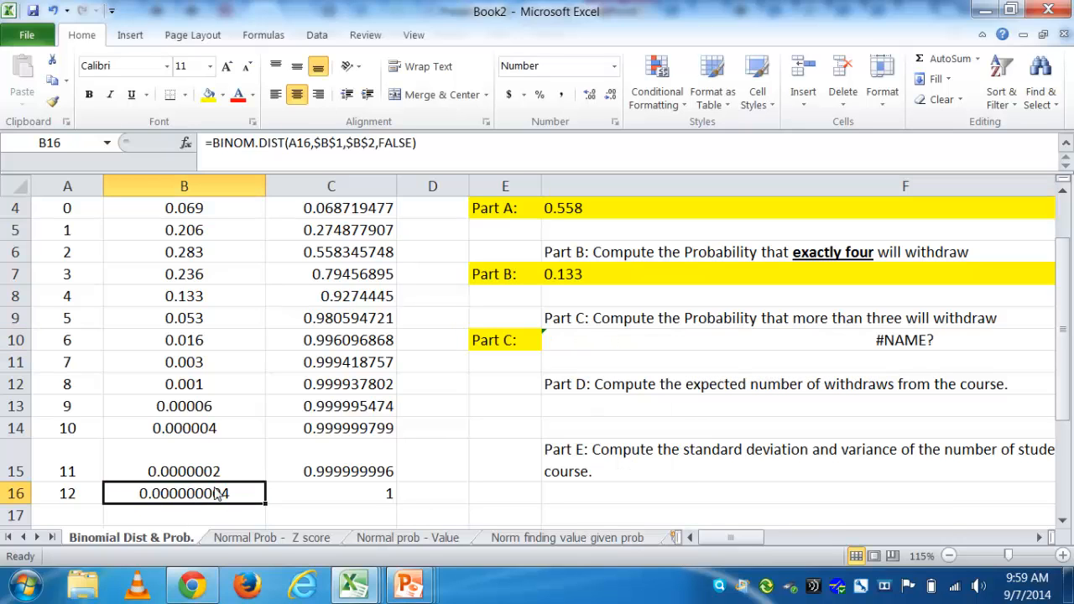
{"action": "left_click", "coordinate": [606, 350]}
{"action": "key", "text": "Delete"}
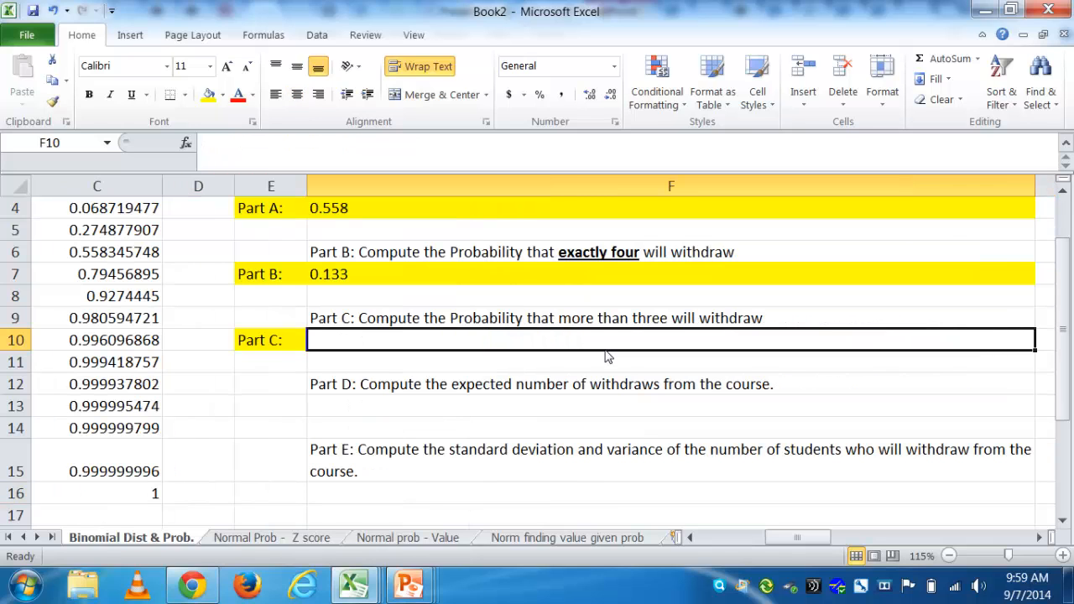
Enter the Part C answer in F10 as =SUM(B8:B16), the probability of more than three withdrawals.
{"action": "type", "text": "=sum("}
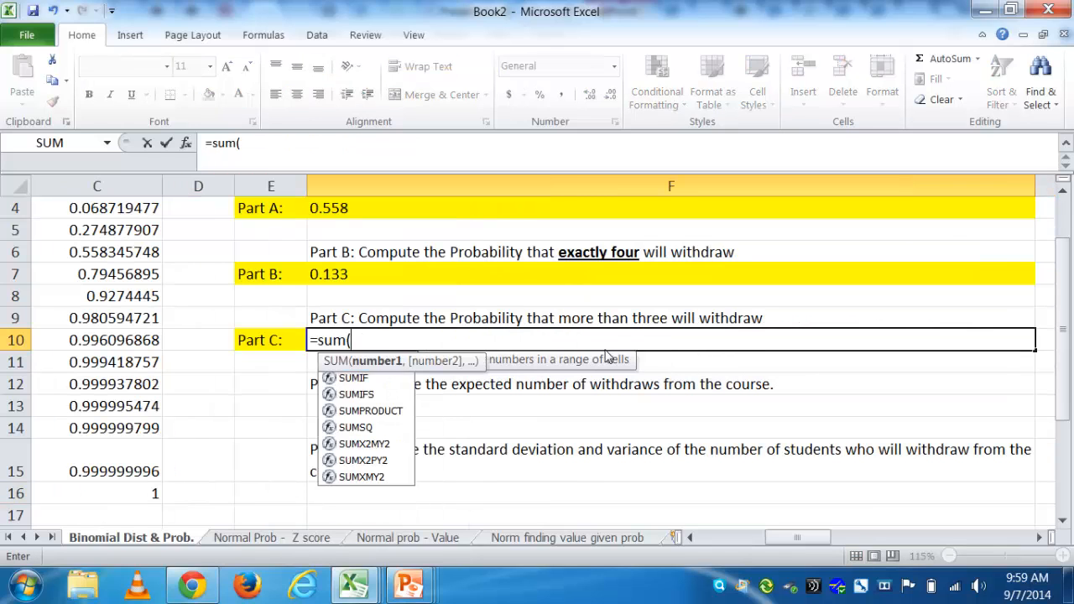
{"action": "left_click", "coordinate": [690, 537]}
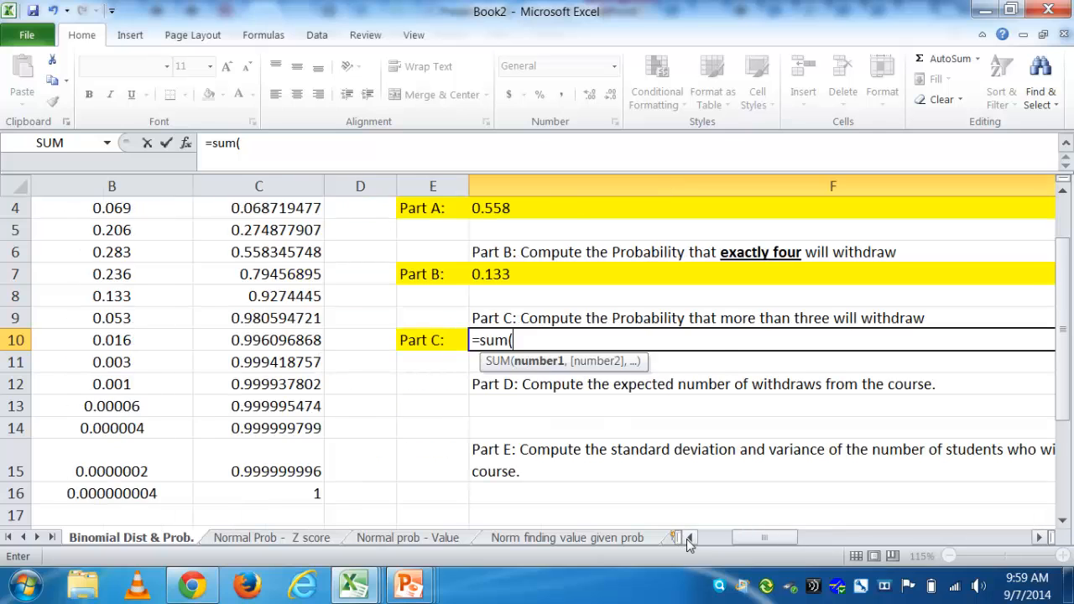
{"action": "left_click", "coordinate": [690, 537]}
{"action": "left_click_drag", "start_coordinate": [197, 295], "coordinate": [199, 494]}
{"action": "type", "text": ")"}
{"action": "key", "text": "Return"}
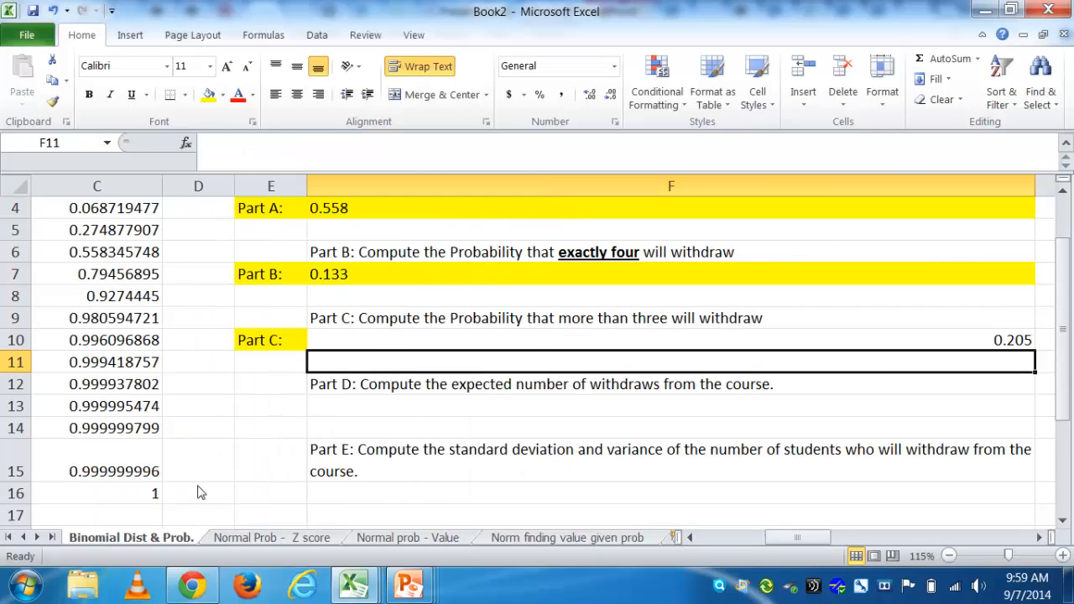
Highlight the Part C answer in F10 with a yellow fill and left-align it.
{"action": "key", "text": "Up"}
{"action": "left_click", "coordinate": [209, 95]}
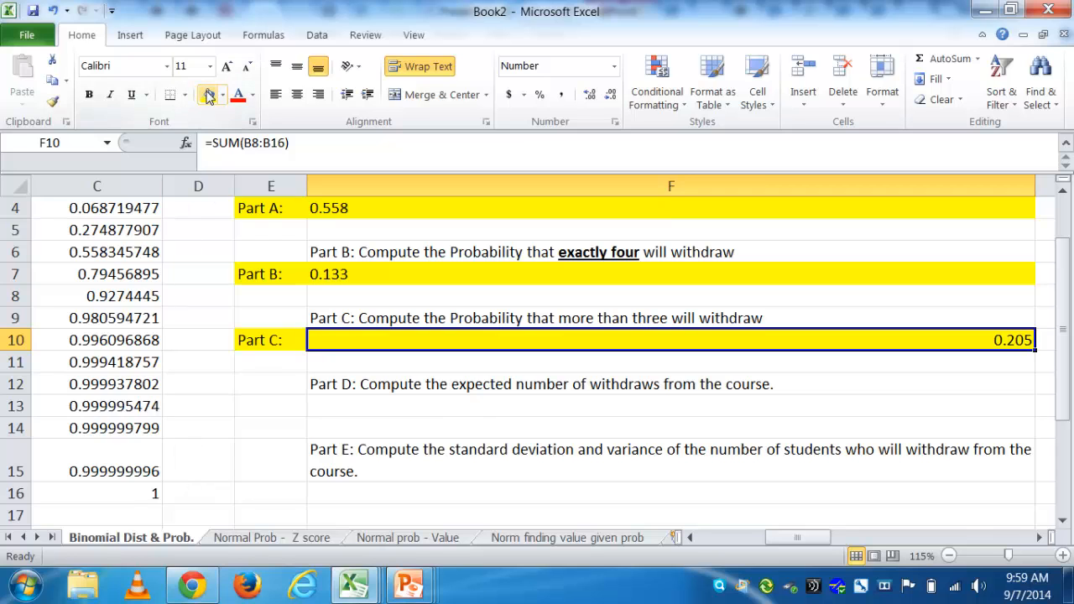
{"action": "left_click", "coordinate": [277, 96]}
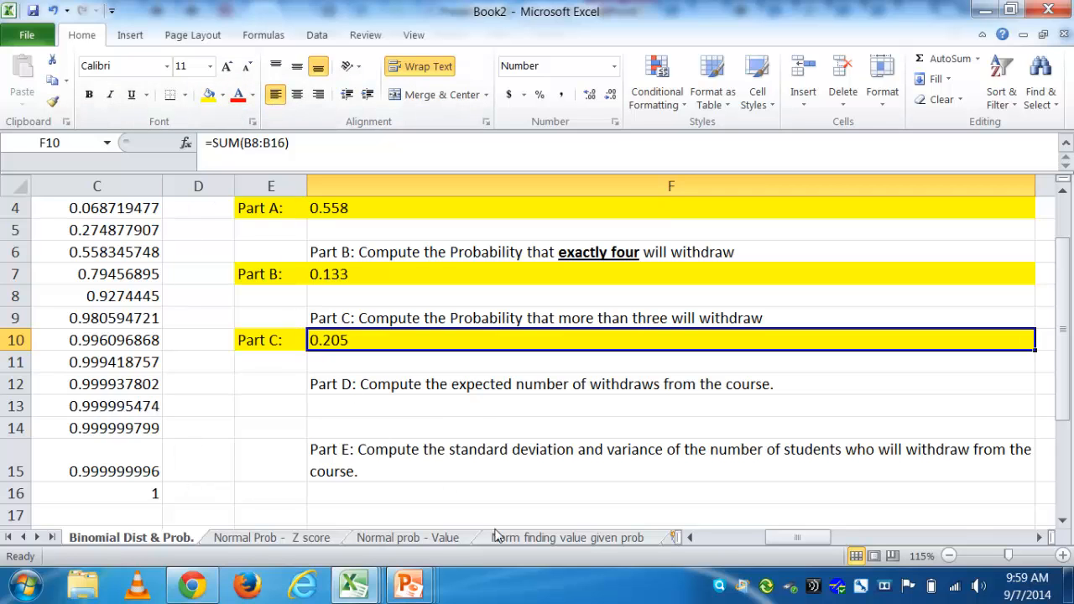
Review the p(x) values for four to twelve withdrawals and check the Part C formula in F10 against them.
{"action": "left_click", "coordinate": [690, 537]}
{"action": "left_click", "coordinate": [690, 537]}
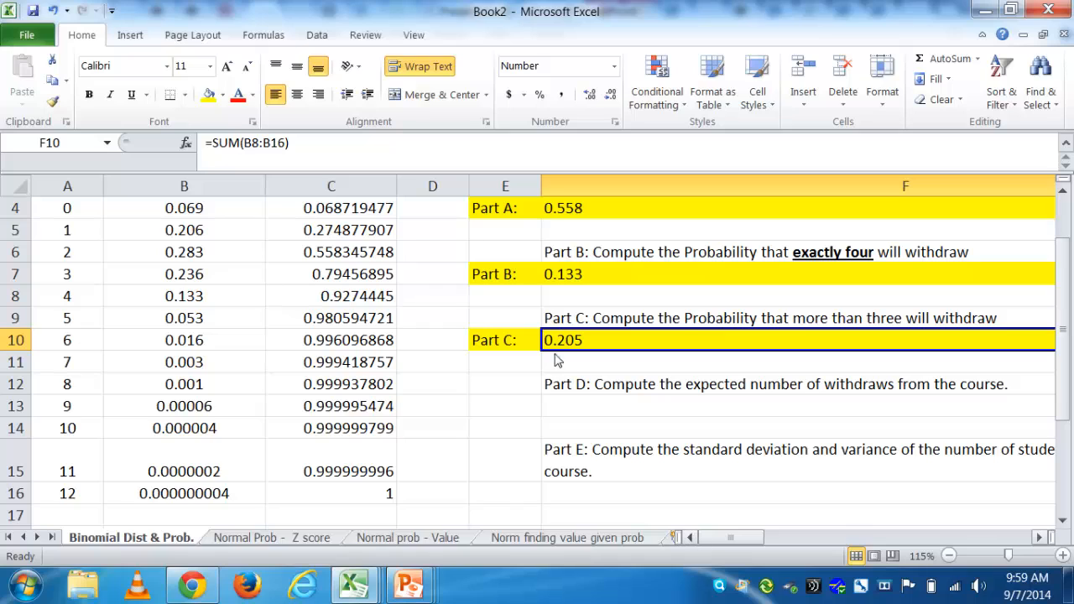
{"action": "left_click", "coordinate": [179, 301]}
{"action": "left_click", "coordinate": [260, 383]}
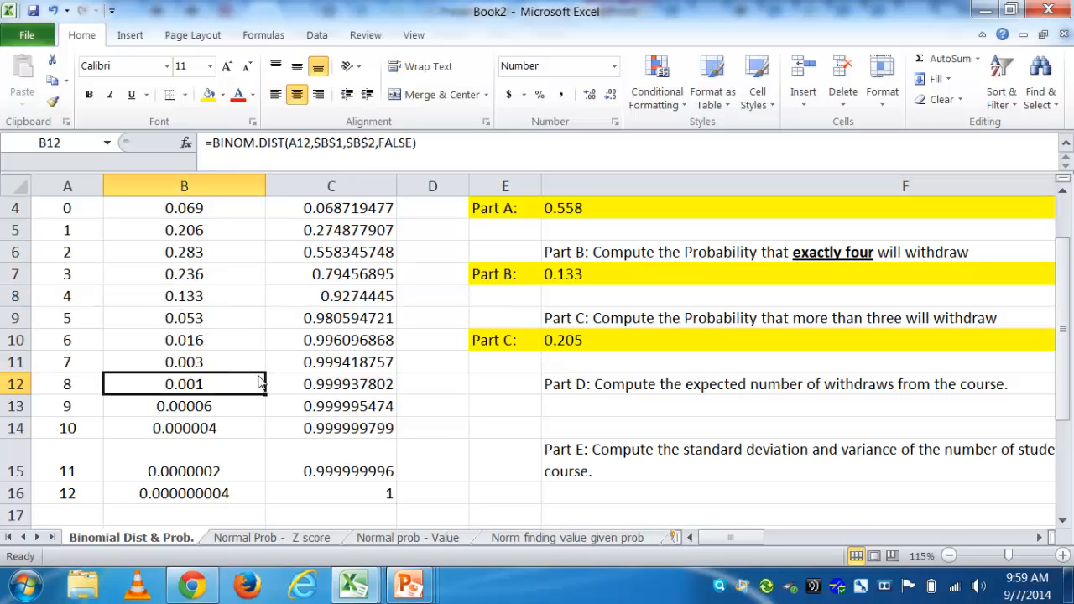
{"action": "key", "text": "Up"}
{"action": "key", "text": "Down"}
{"action": "key", "text": "Down"}
{"action": "key", "text": "Down"}
{"action": "key", "text": "Down"}
{"action": "key", "text": "Down"}
{"action": "key", "text": "Down"}
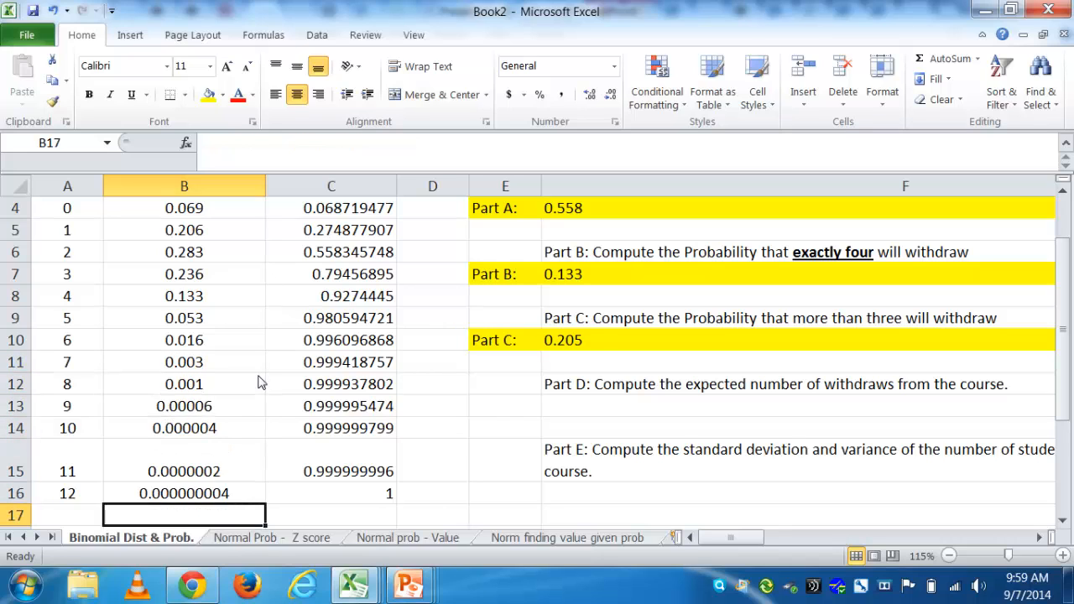
{"action": "key", "text": "Up"}
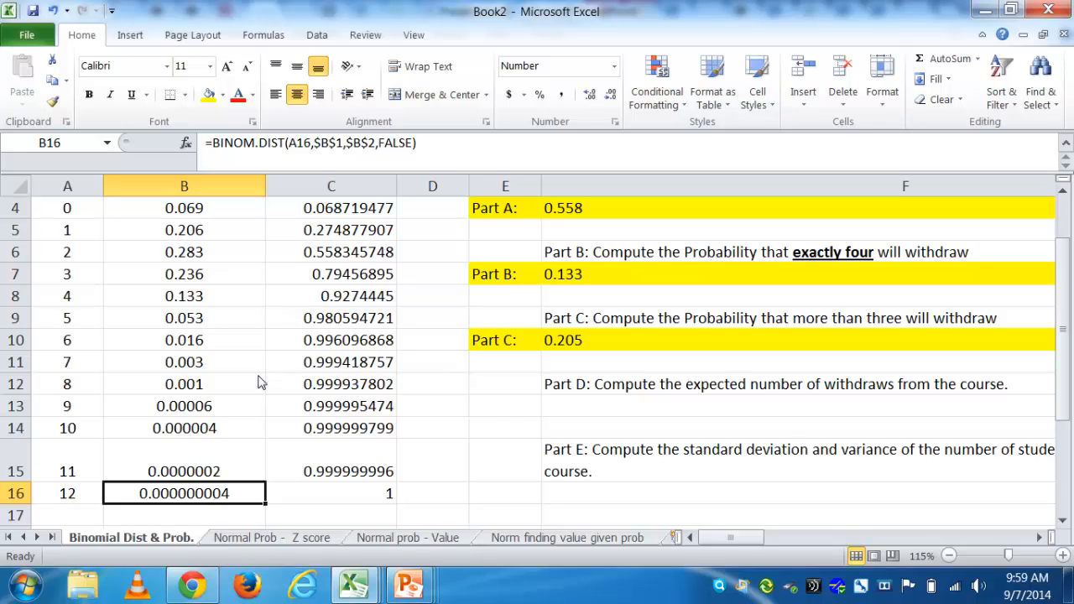
{"action": "key", "text": "Up"}
{"action": "key", "text": "Up"}
{"action": "key", "text": "Up"}
{"action": "key", "text": "Up"}
{"action": "key", "text": "Up"}
{"action": "key", "text": "Up"}
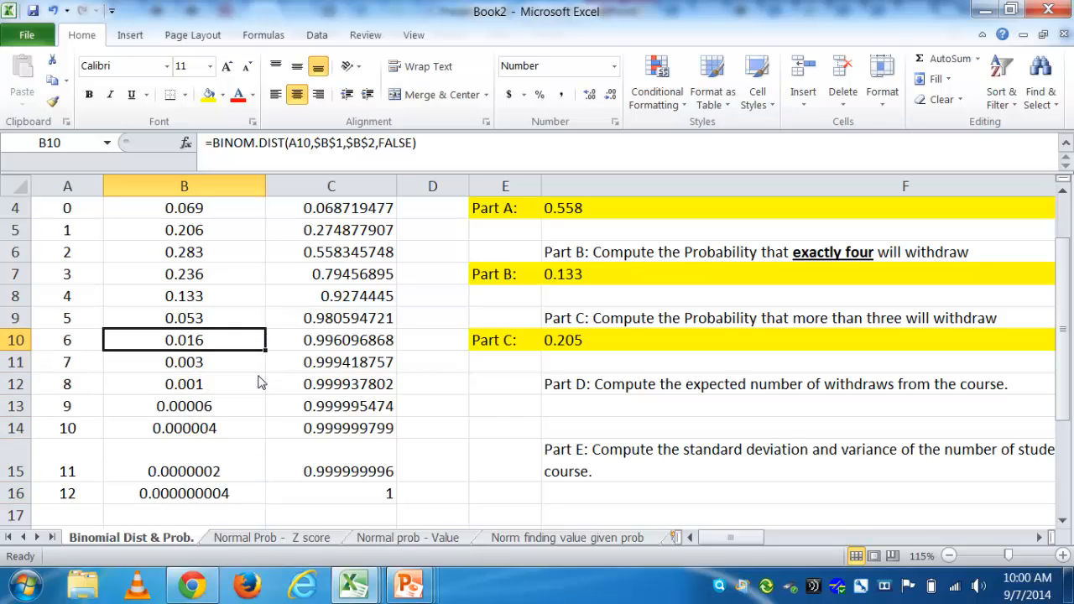
{"action": "key", "text": "Right"}
{"action": "key", "text": "Right"}
{"action": "key", "text": "Right"}
{"action": "key", "text": "Right"}
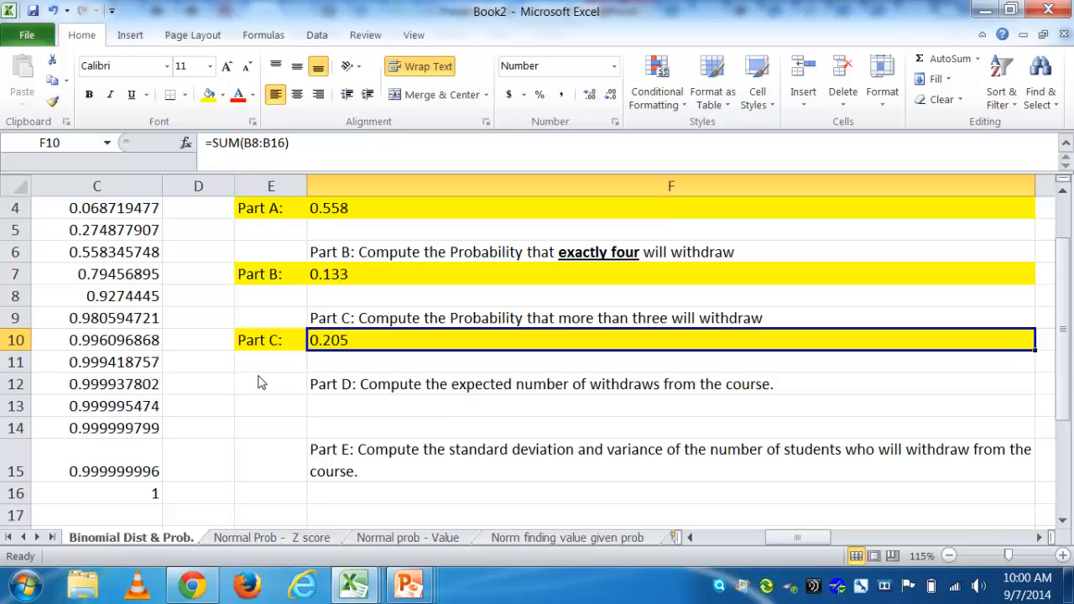
{"action": "key", "text": "Left"}
{"action": "key", "text": "Left"}
{"action": "key", "text": "Left"}
{"action": "key", "text": "Left"}
{"action": "key", "text": "Left"}
{"action": "key", "text": "Right"}
{"action": "key", "text": "Right"}
{"action": "key", "text": "Right"}
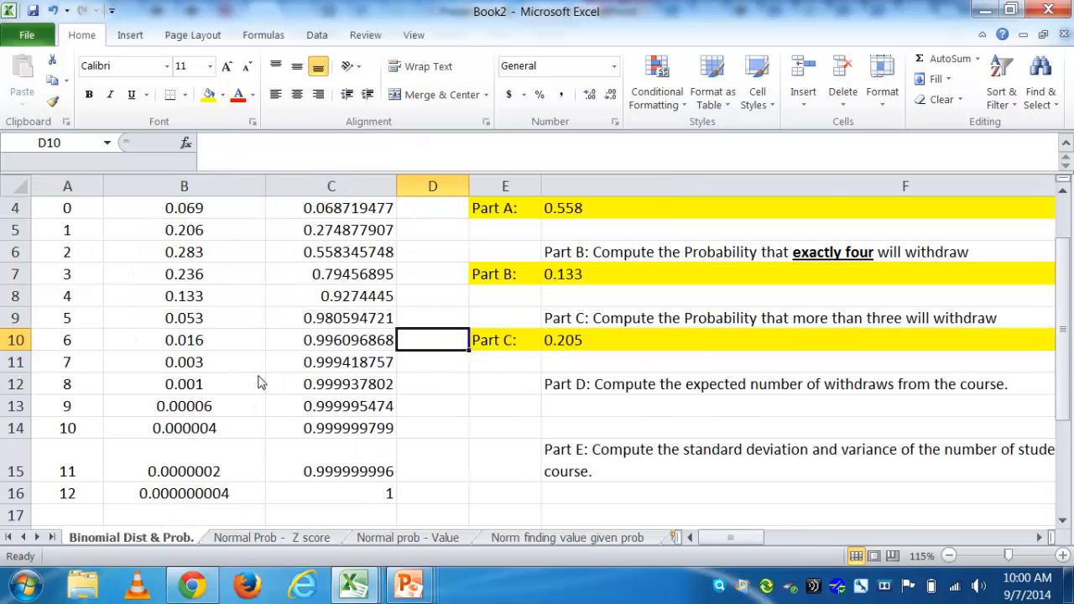
{"action": "key", "text": "Right"}
{"action": "key", "text": "Right"}
{"action": "key", "text": "Down"}
{"action": "key", "text": "Up"}
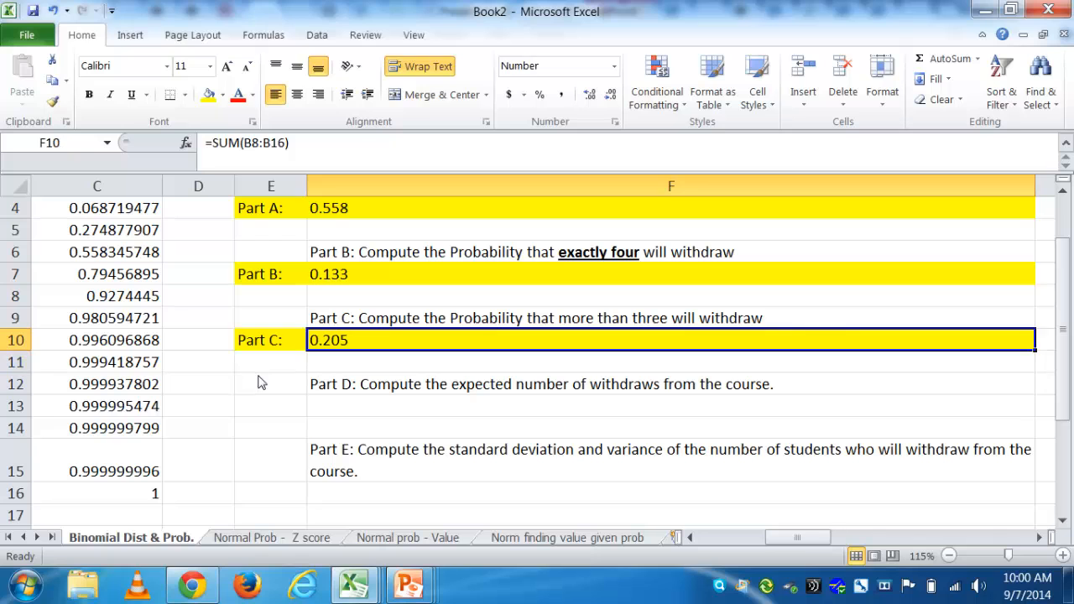
{"action": "key", "text": "Left"}
{"action": "key", "text": "Left"}
{"action": "key", "text": "Left"}
{"action": "key", "text": "Left"}
{"action": "key", "text": "Left"}
{"action": "key", "text": "Right"}
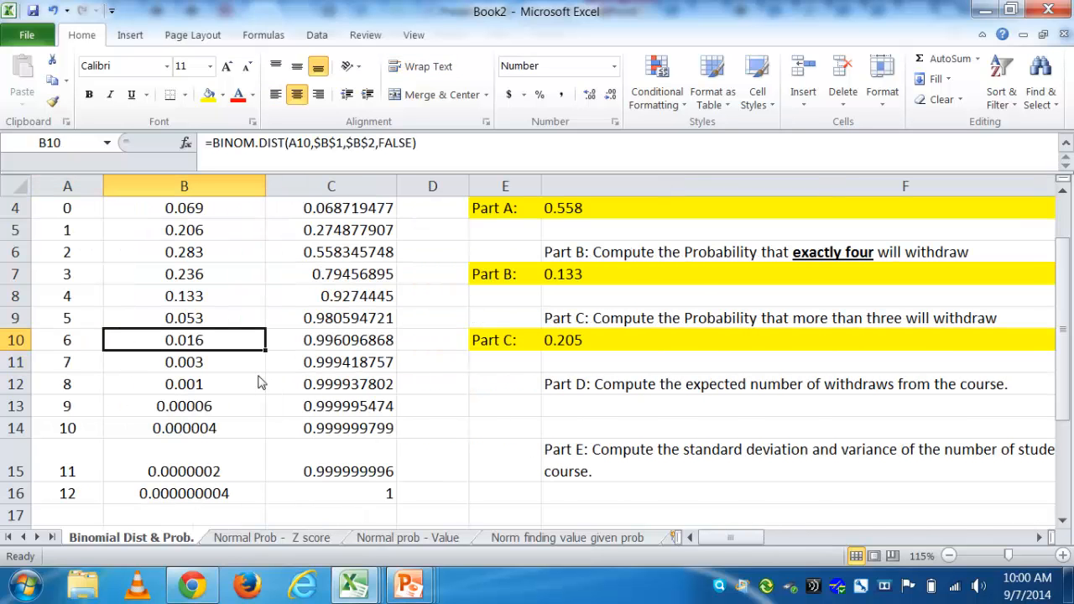
Enter "or" in E11 below the Part C label to introduce an alternative calculation.
{"action": "key", "text": "Down"}
{"action": "key", "text": "Right"}
{"action": "key", "text": "Right"}
{"action": "key", "text": "Right"}
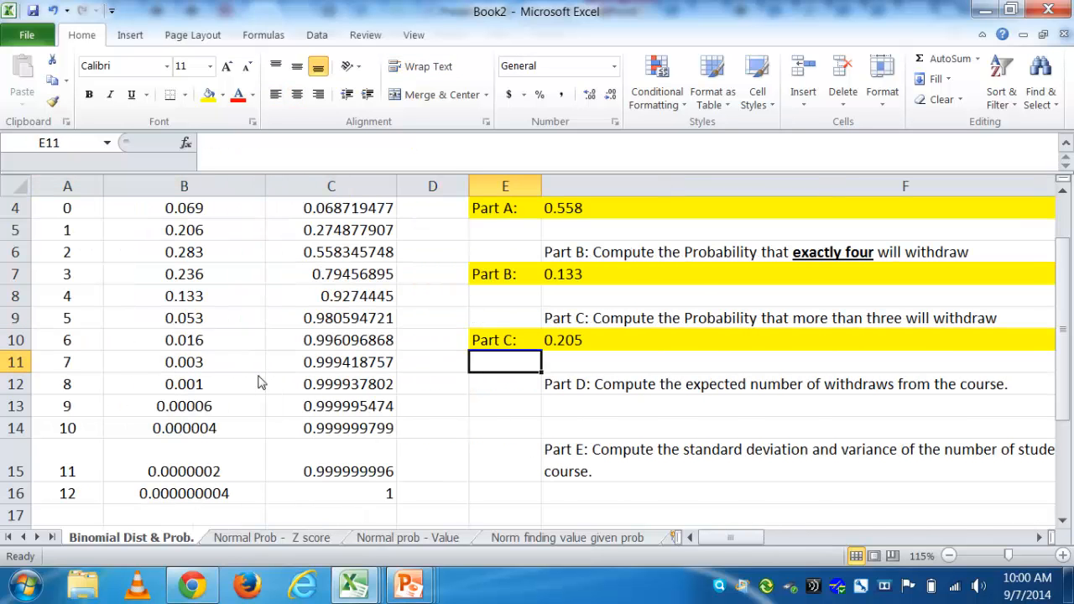
{"action": "type", "text": "or"}
{"action": "key", "text": "Right"}
Review the end of the p(x) and cumulative columns, checking the formulas for twelve withdrawals in row 16.
{"action": "key", "text": "Left"}
{"action": "key", "text": "Left"}
{"action": "key", "text": "Left"}
{"action": "key", "text": "Left"}
{"action": "key", "text": "Left"}
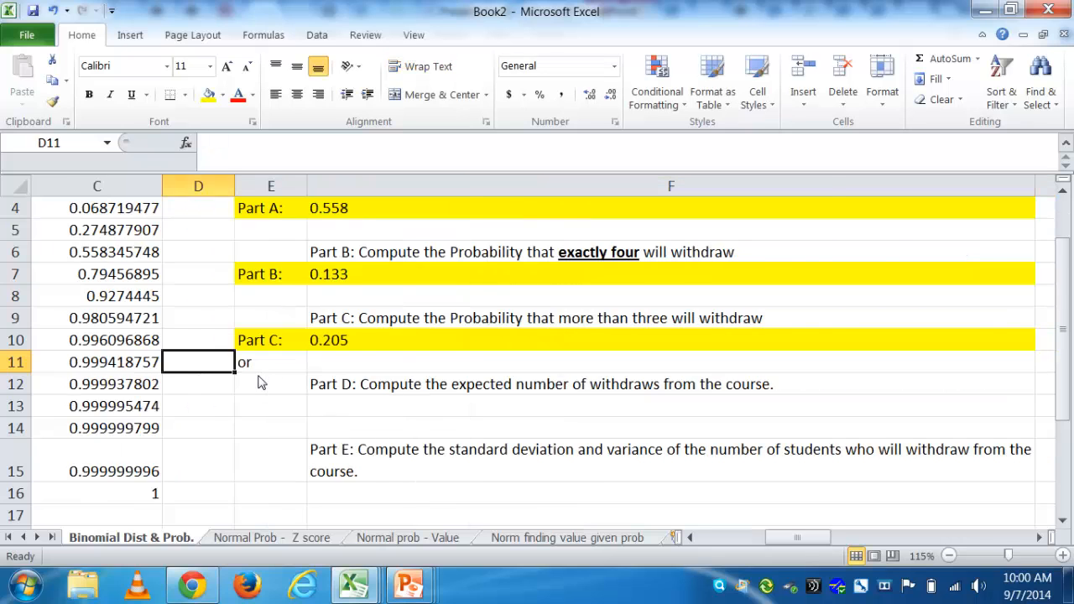
{"action": "key", "text": "Down"}
{"action": "key", "text": "Down"}
{"action": "key", "text": "Down"}
{"action": "key", "text": "Down"}
{"action": "key", "text": "Down"}
{"action": "key", "text": "Right"}
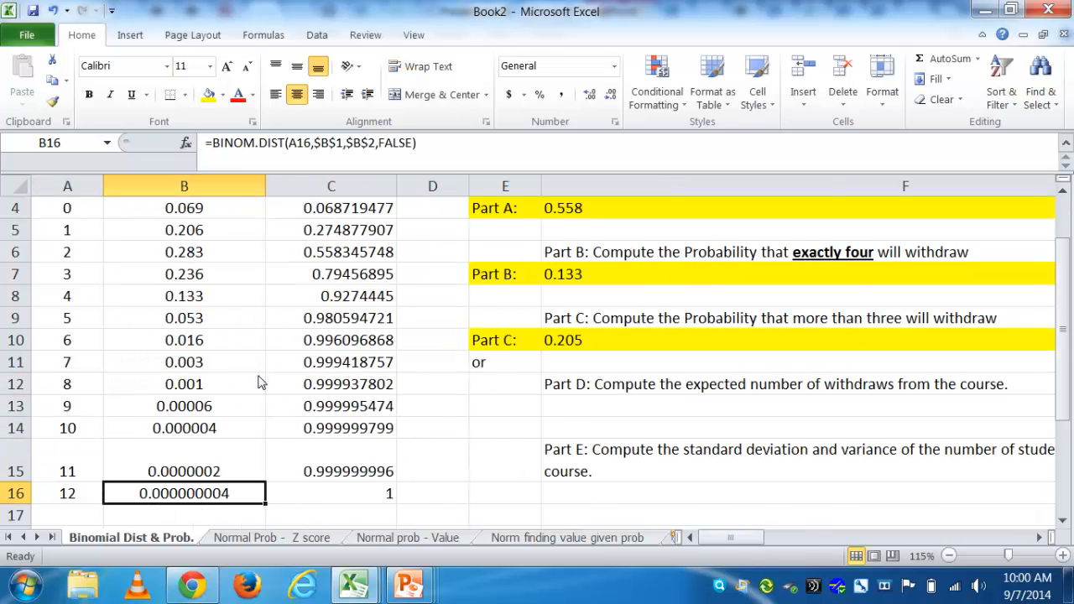
{"action": "key", "text": "Down"}
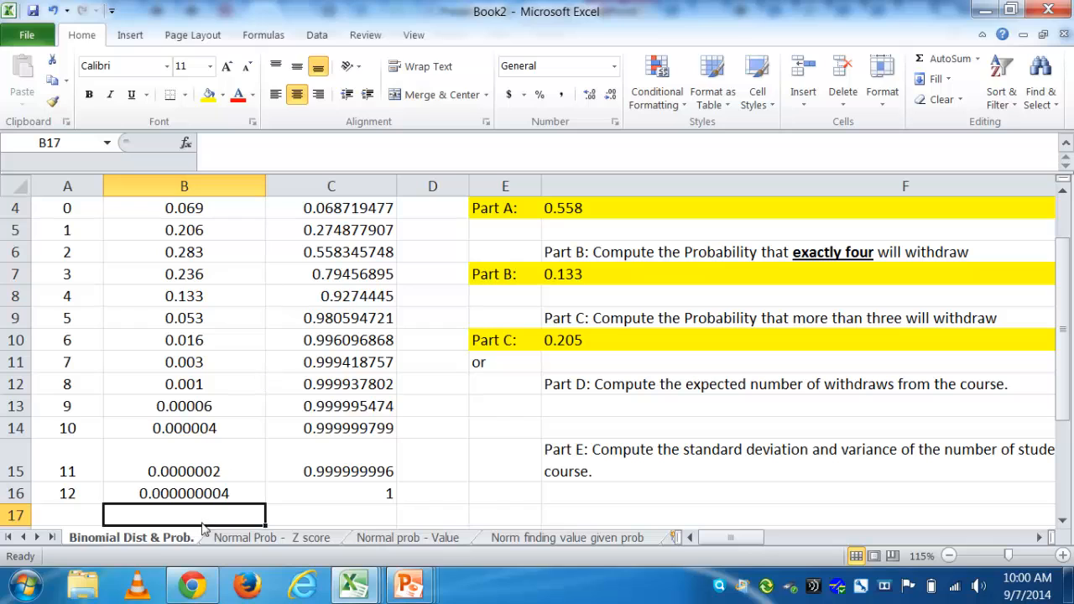
{"action": "left_click", "coordinate": [376, 494]}
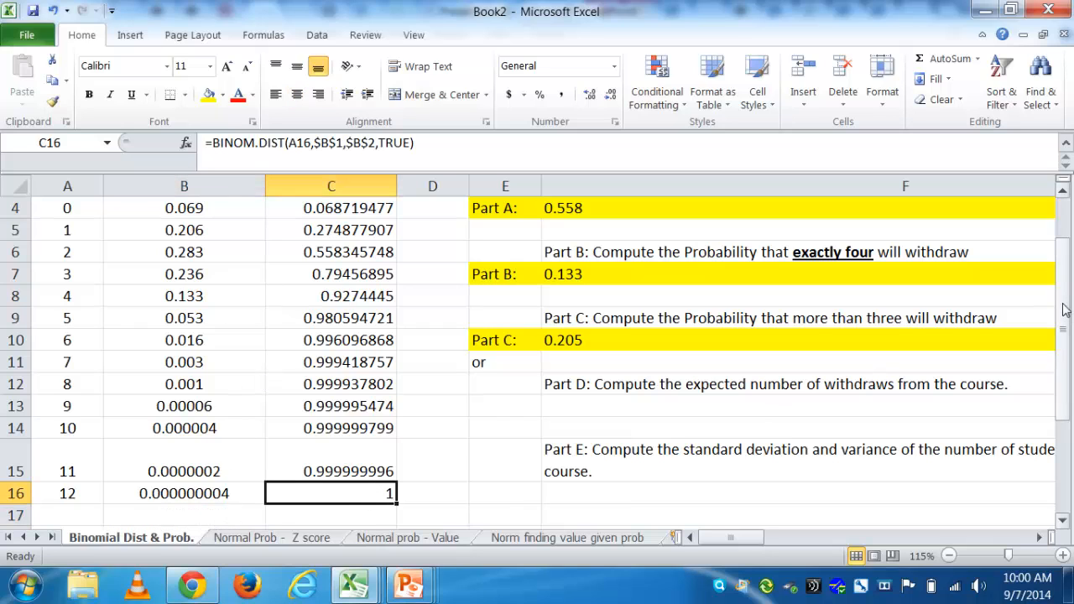
Enter the alternative Part C calculation in F11 as =1-C7, the complement of three or fewer withdrawals.
{"action": "left_click_drag", "start_coordinate": [1064, 321], "coordinate": [1064, 298]}
{"action": "left_click", "coordinate": [594, 455]}
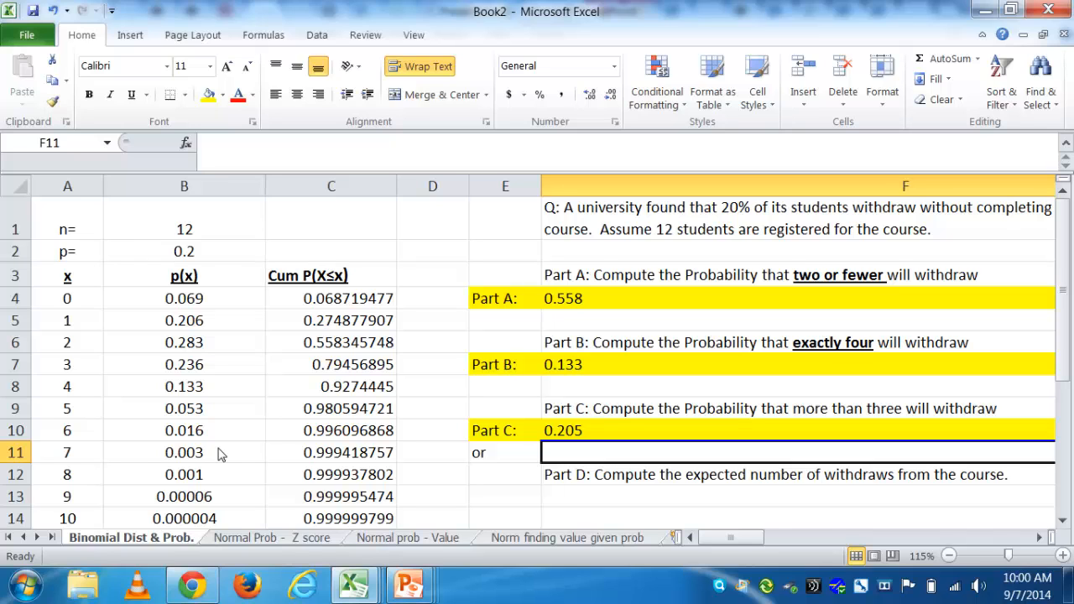
{"action": "type", "text": "=1-"}
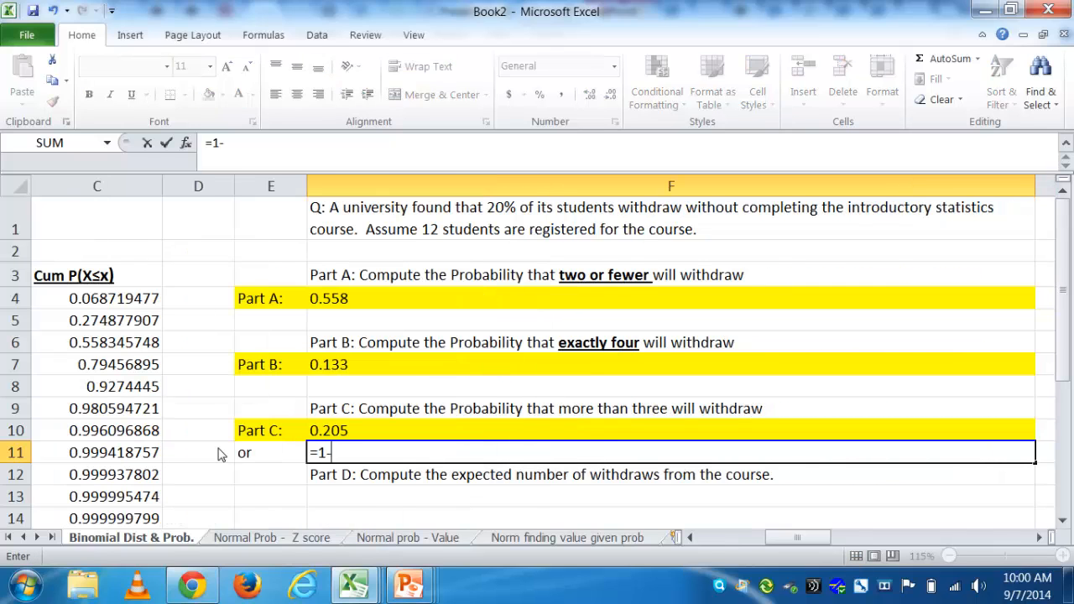
{"action": "scroll", "coordinate": [193, 497], "scroll_direction": "right", "scroll_amount": 3}
{"action": "left_click", "coordinate": [690, 537]}
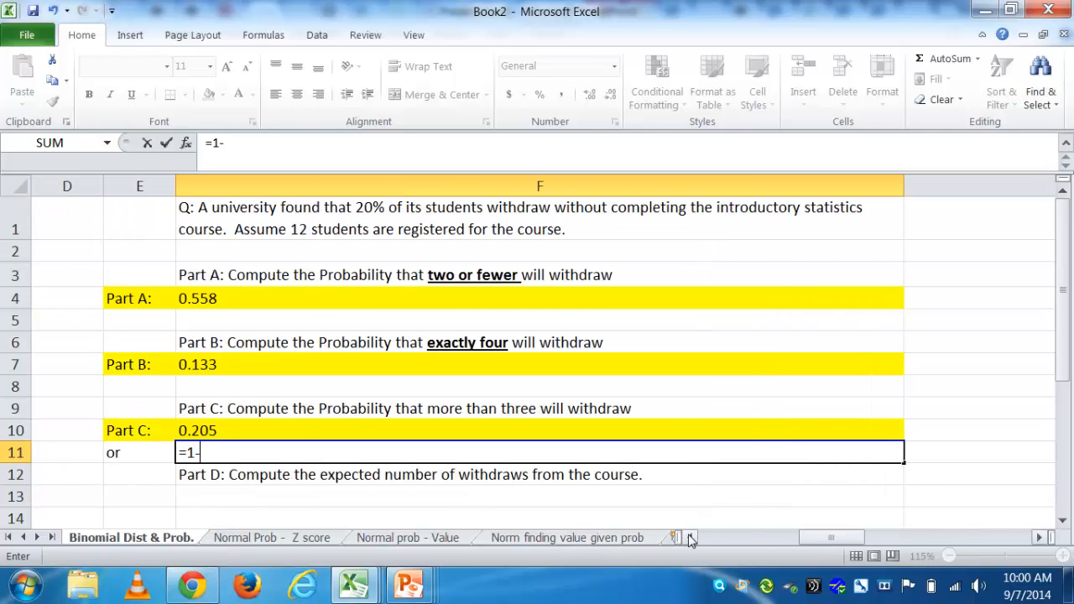
{"action": "left_click", "coordinate": [350, 374]}
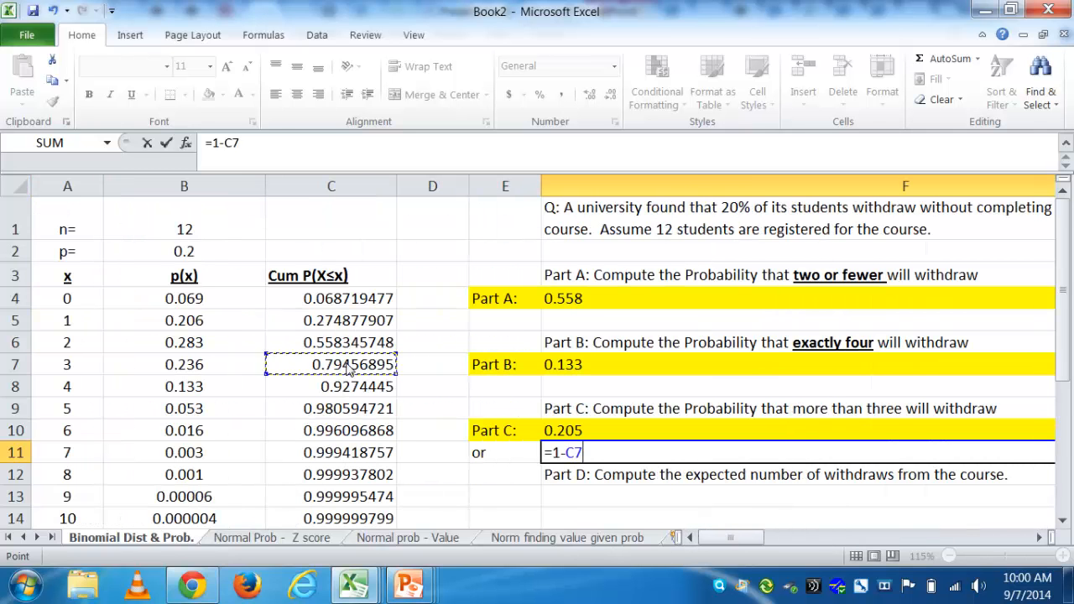
{"action": "key", "text": "Return"}
Format the alternative Part C answer in F11 with red text, a yellow fill and left alignment.
{"action": "key", "text": "Up"}
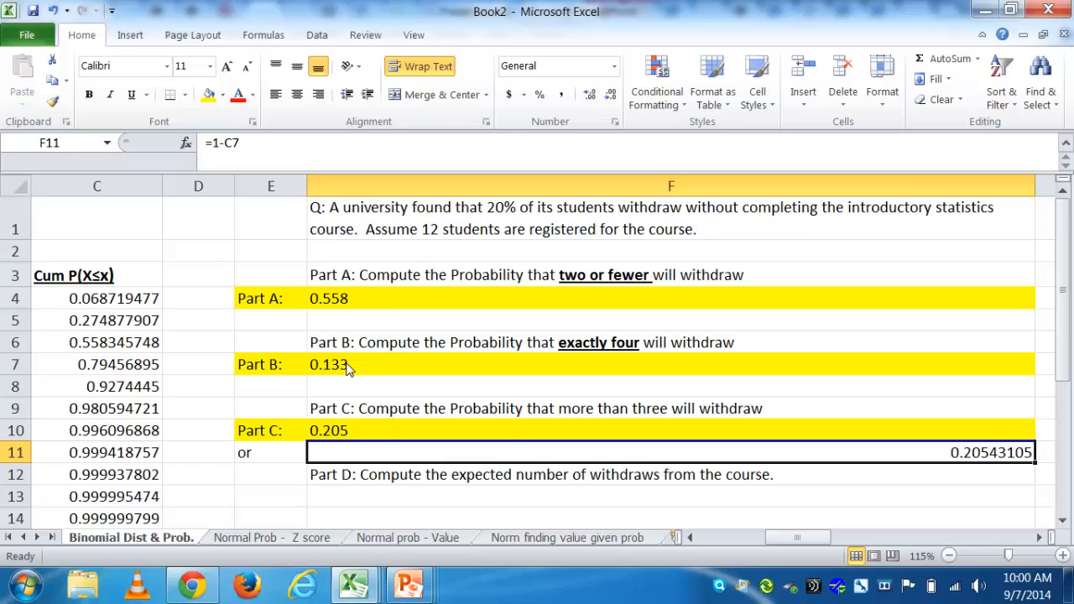
{"action": "left_click", "coordinate": [238, 94]}
{"action": "left_click", "coordinate": [208, 94]}
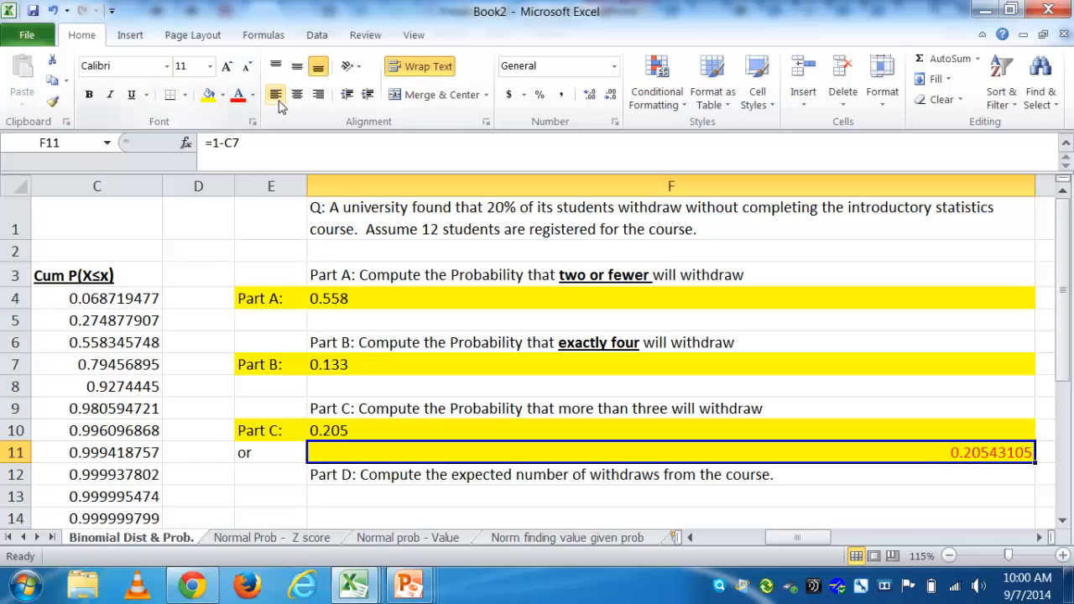
{"action": "left_click", "coordinate": [276, 95]}
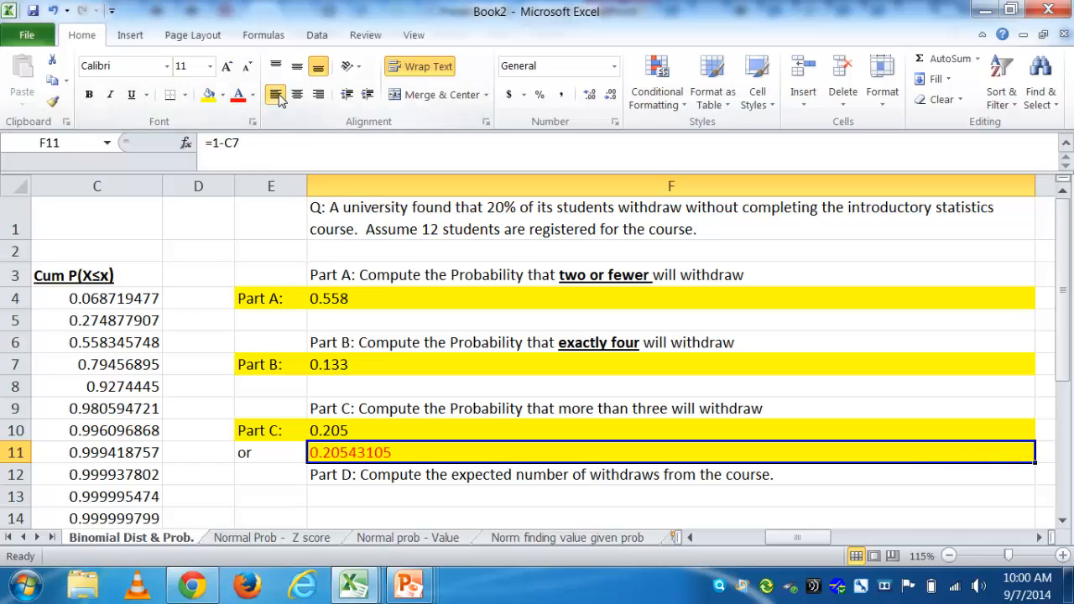
Compare the p(x) value in B8 and cumulative value in C7 with the two Part C formulas in F10 and F11.
{"action": "left_click", "coordinate": [693, 537]}
{"action": "left_click", "coordinate": [693, 537]}
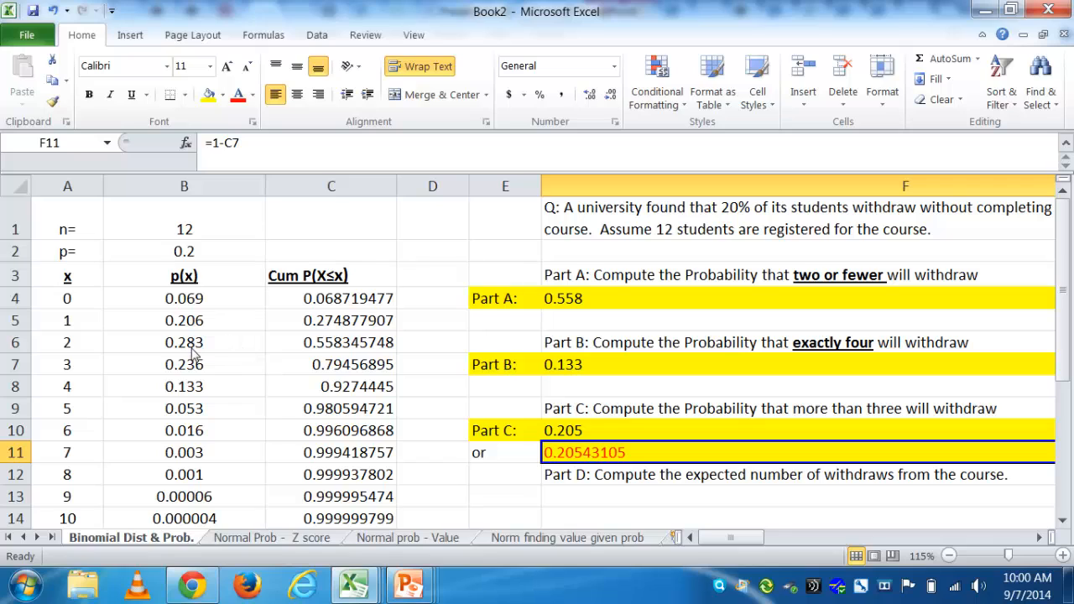
{"action": "left_click", "coordinate": [189, 390]}
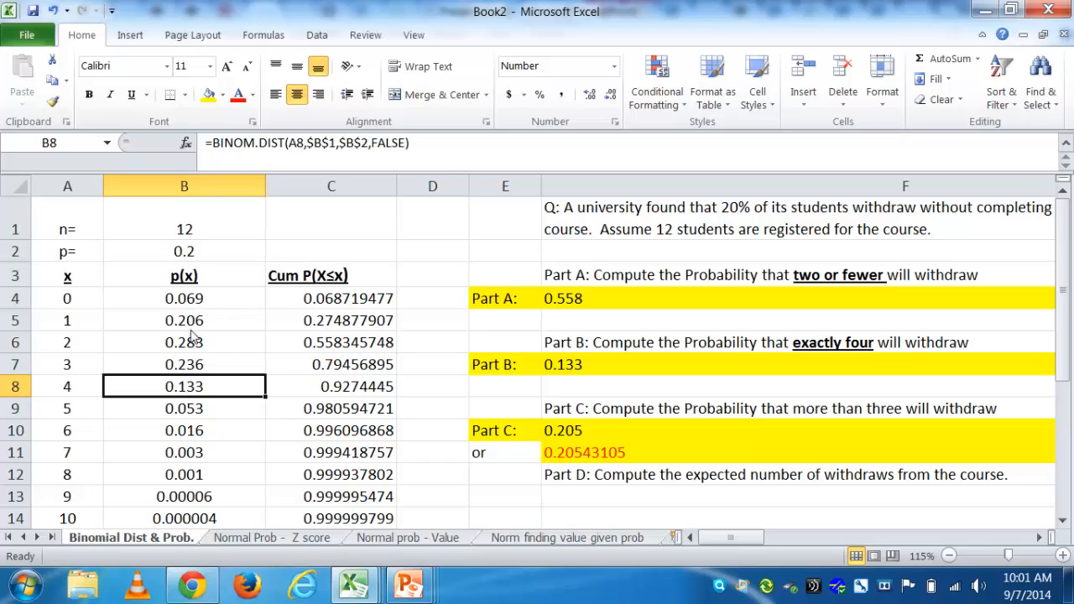
{"action": "left_click", "coordinate": [317, 370]}
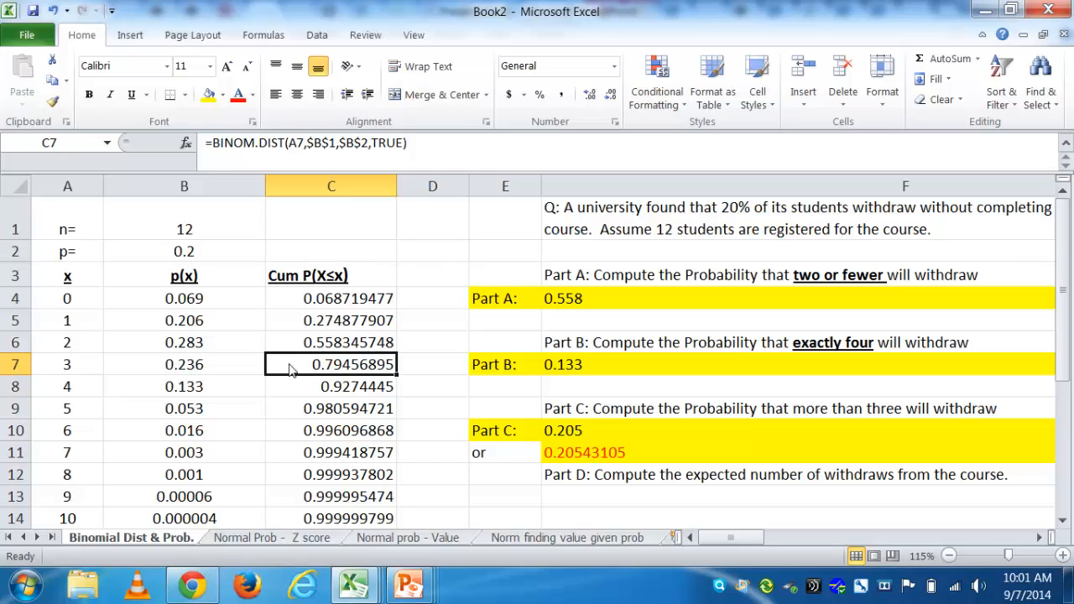
{"action": "left_click", "coordinate": [594, 454]}
{"action": "left_click", "coordinate": [575, 434]}
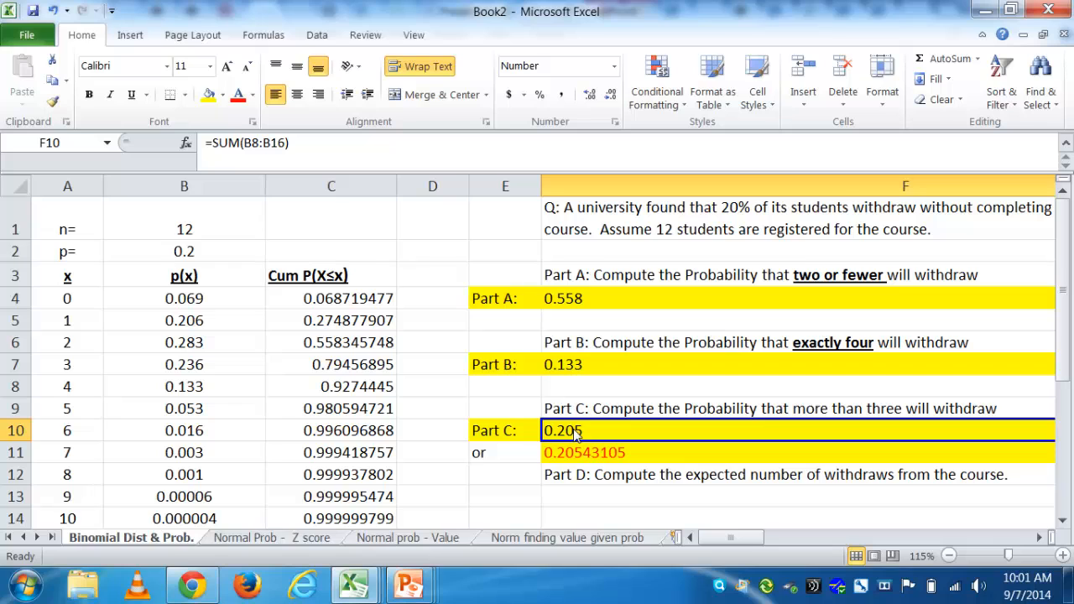
Delete the alternative Part C contents from E11 and F11 and change F11's fill to white.
{"action": "left_click", "coordinate": [574, 455]}
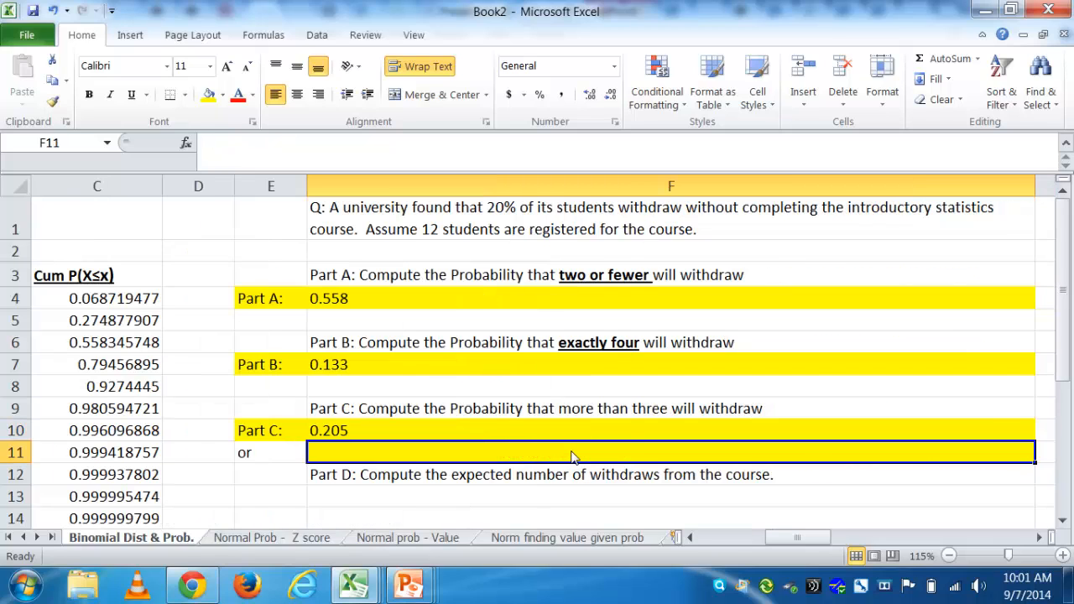
{"action": "key", "text": "Left"}
{"action": "key", "text": "Delete"}
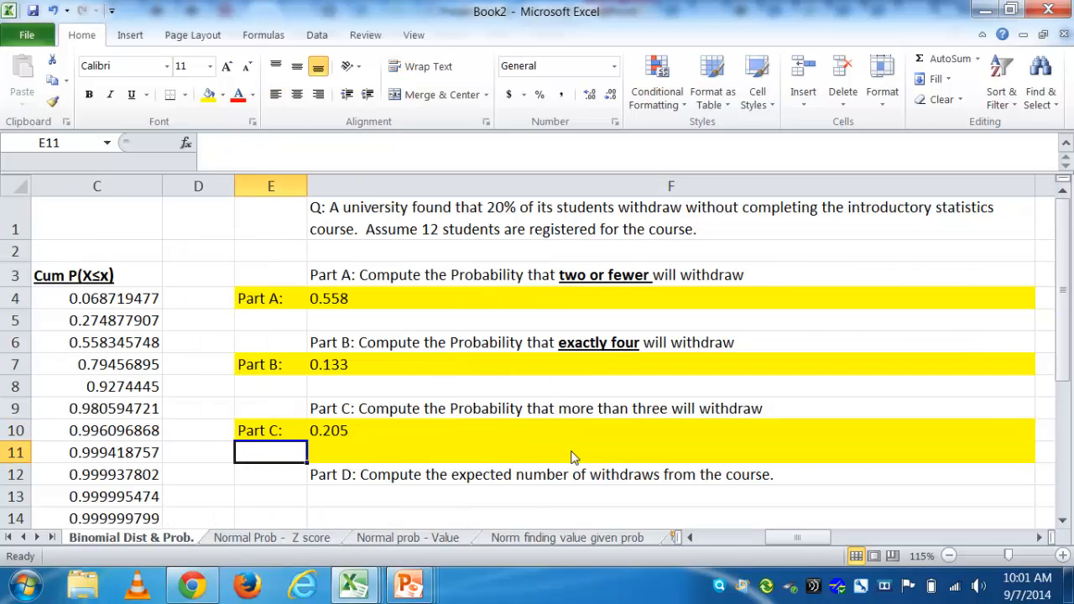
{"action": "left_click", "coordinate": [571, 457]}
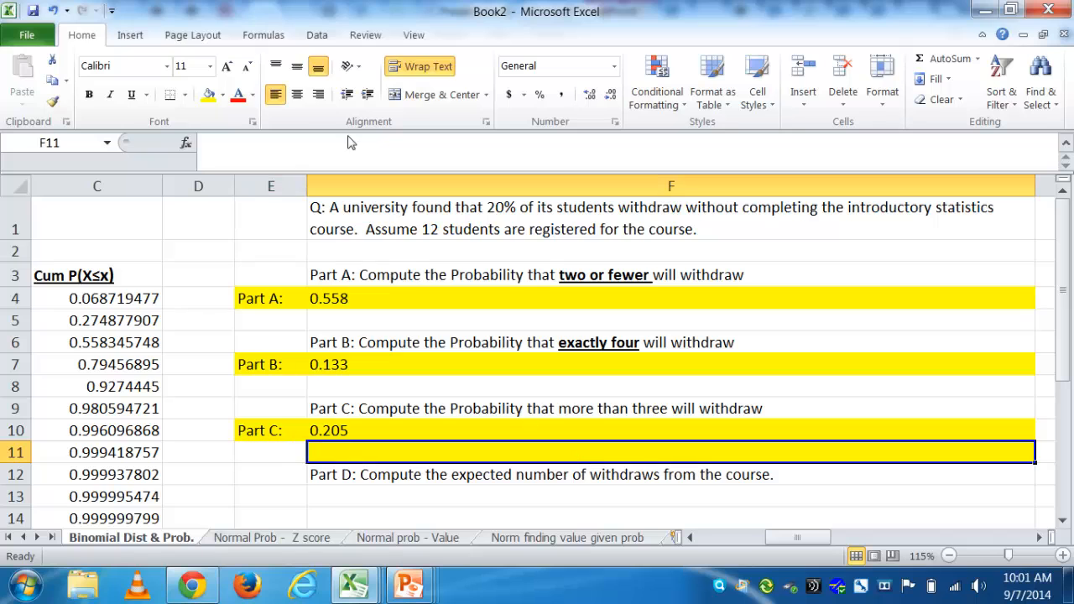
{"action": "left_click", "coordinate": [222, 94]}
{"action": "left_click", "coordinate": [207, 131]}
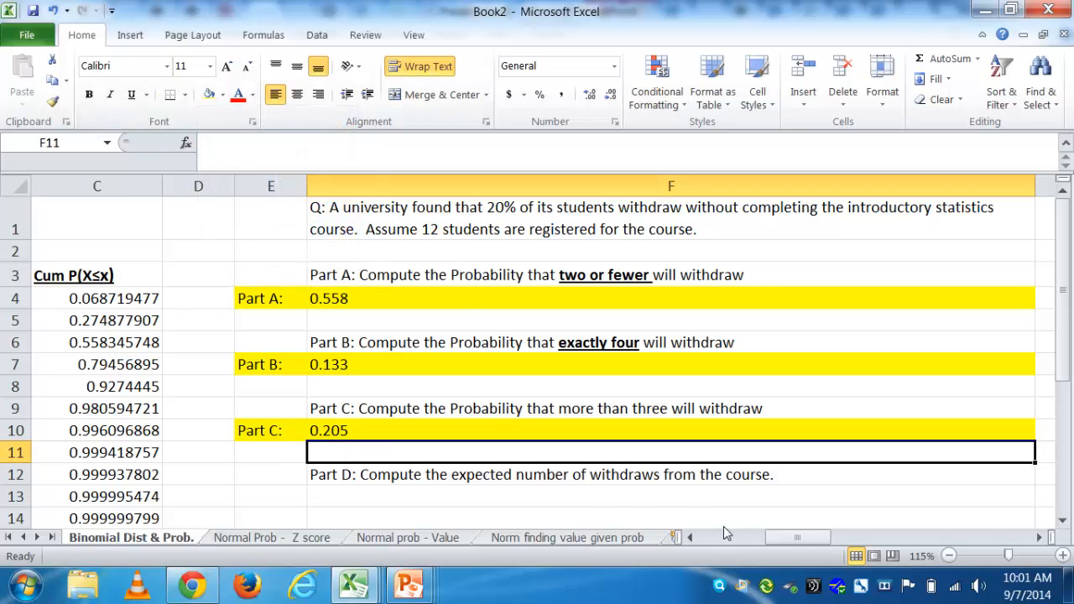
Enter the label "Part D:" in E13 and give the cell a yellow fill.
{"action": "left_click", "coordinate": [690, 537]}
{"action": "left_click", "coordinate": [691, 538]}
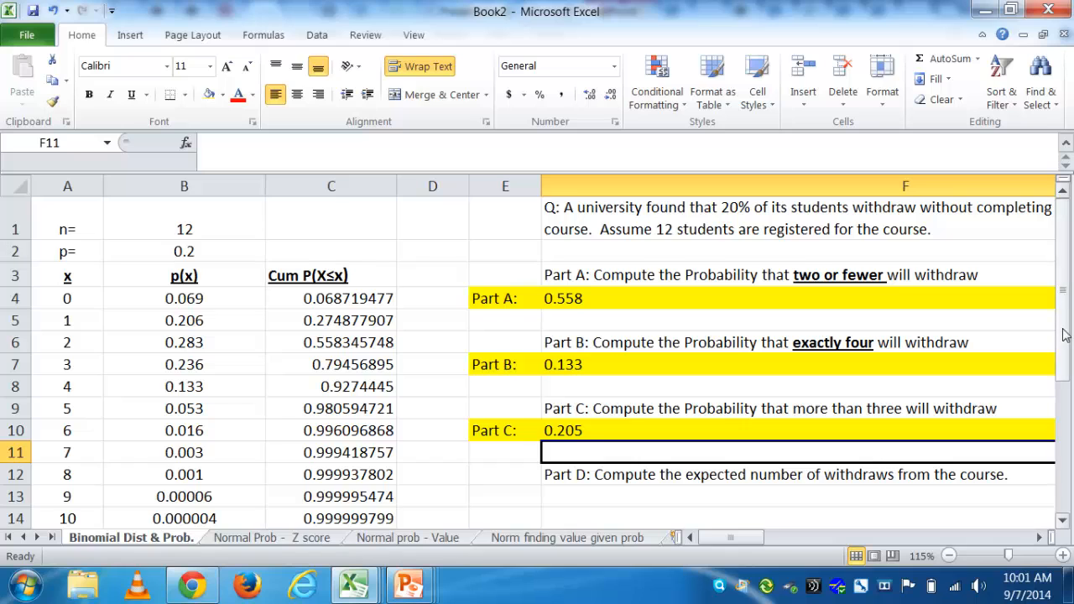
{"action": "left_click_drag", "start_coordinate": [1064, 329], "coordinate": [1066, 356]}
{"action": "left_click", "coordinate": [517, 431]}
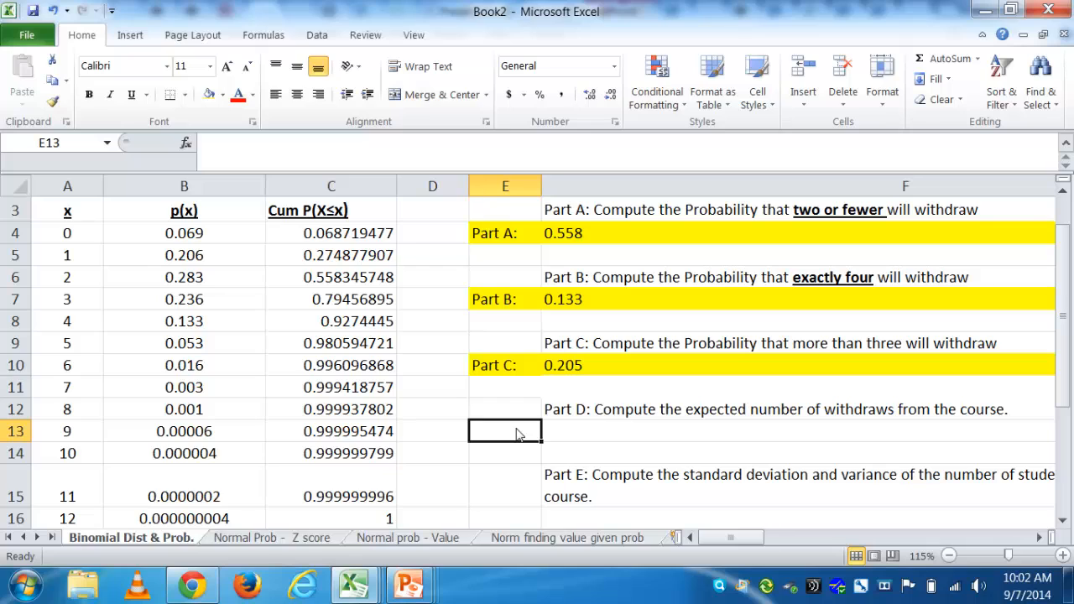
{"action": "left_click", "coordinate": [566, 436]}
{"action": "left_click", "coordinate": [515, 434]}
{"action": "type", "text": "Part "}
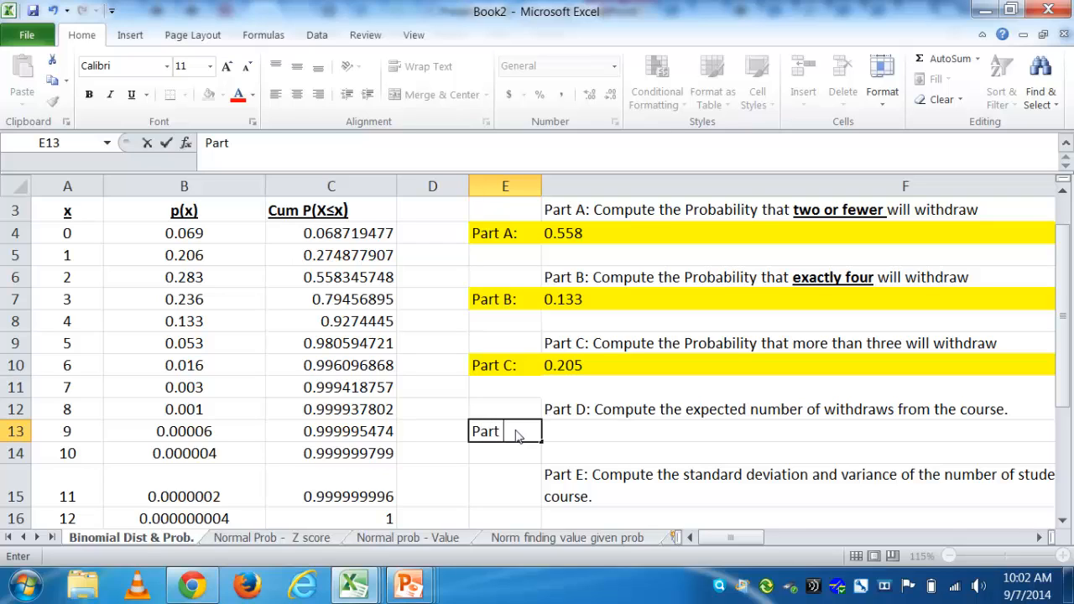
{"action": "type", "text": "D:"}
{"action": "key", "text": "Return"}
{"action": "left_click", "coordinate": [515, 434]}
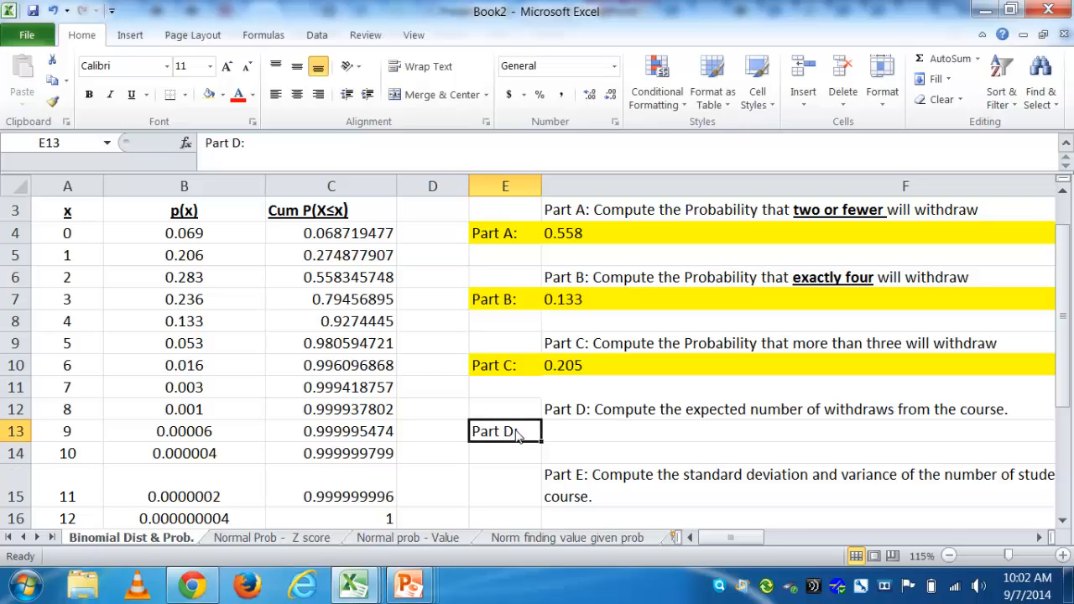
{"action": "left_click", "coordinate": [222, 94]}
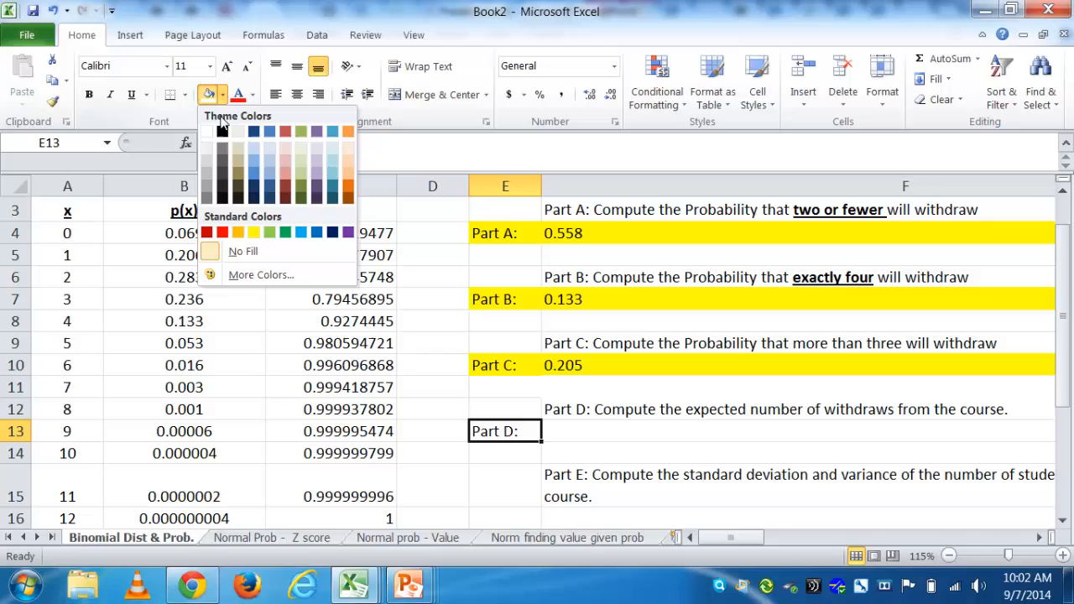
{"action": "left_click", "coordinate": [253, 232]}
Try to calculate the expected number of withdrawals in F13 with the formula =n*p.
{"action": "left_click", "coordinate": [568, 431]}
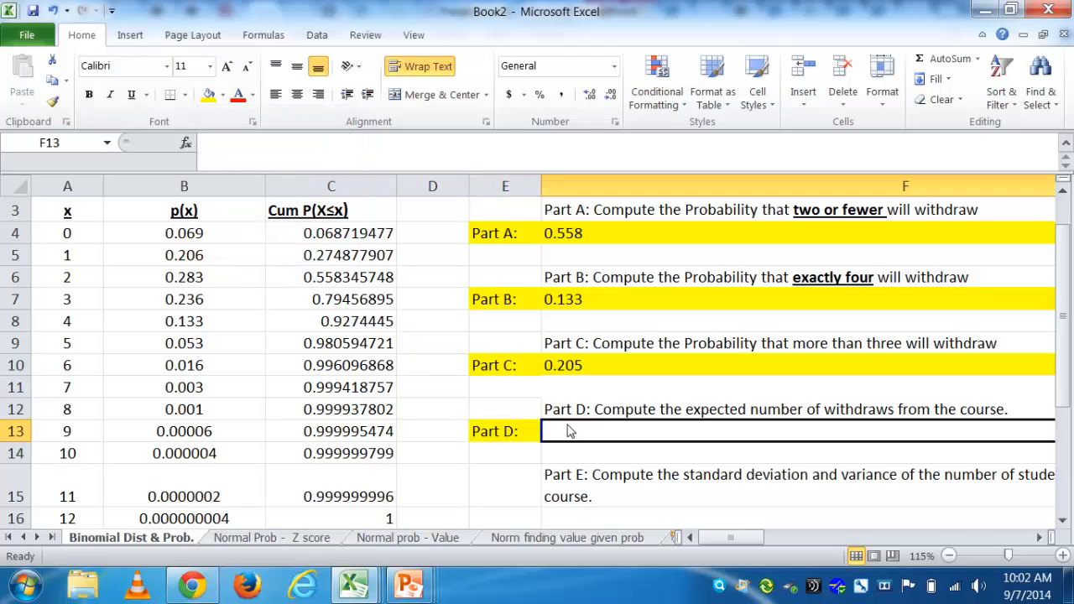
{"action": "type", "text": "=n*"}
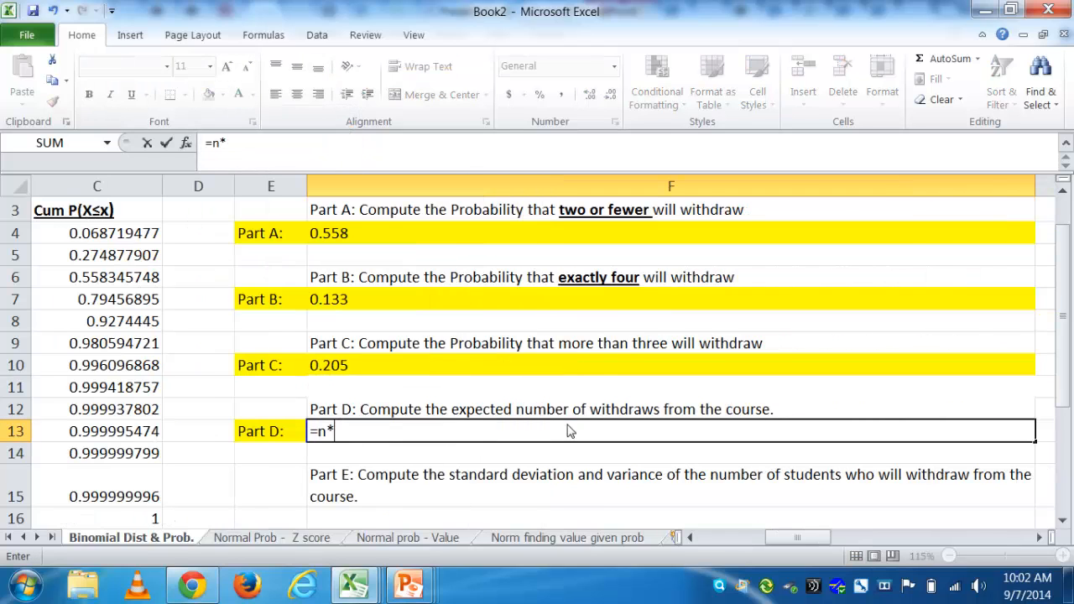
{"action": "key", "text": "Return"}
{"action": "left_click", "coordinate": [568, 430]}
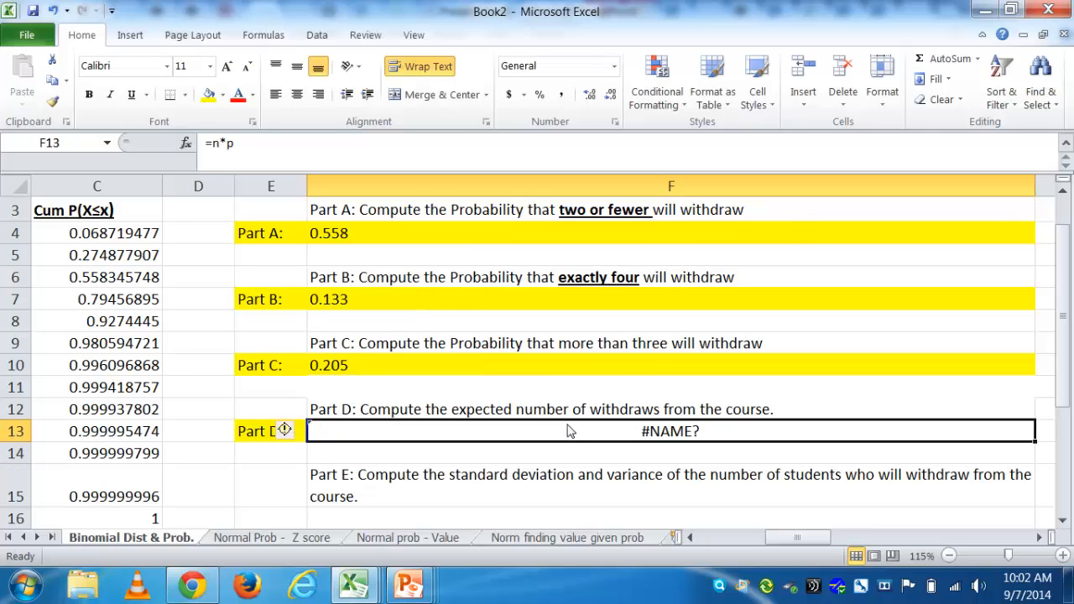
Enter the Part D expected number of withdrawals in F13 as =B1*B2, replacing the existing formula.
{"action": "left_click", "coordinate": [690, 537]}
{"action": "left_click", "coordinate": [690, 537]}
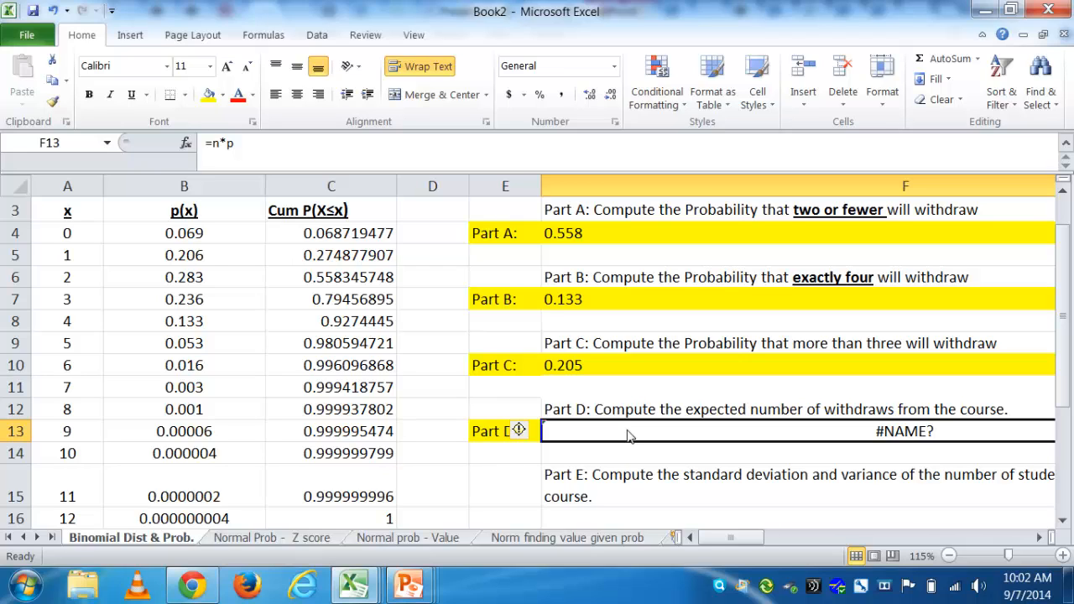
{"action": "type", "text": "="}
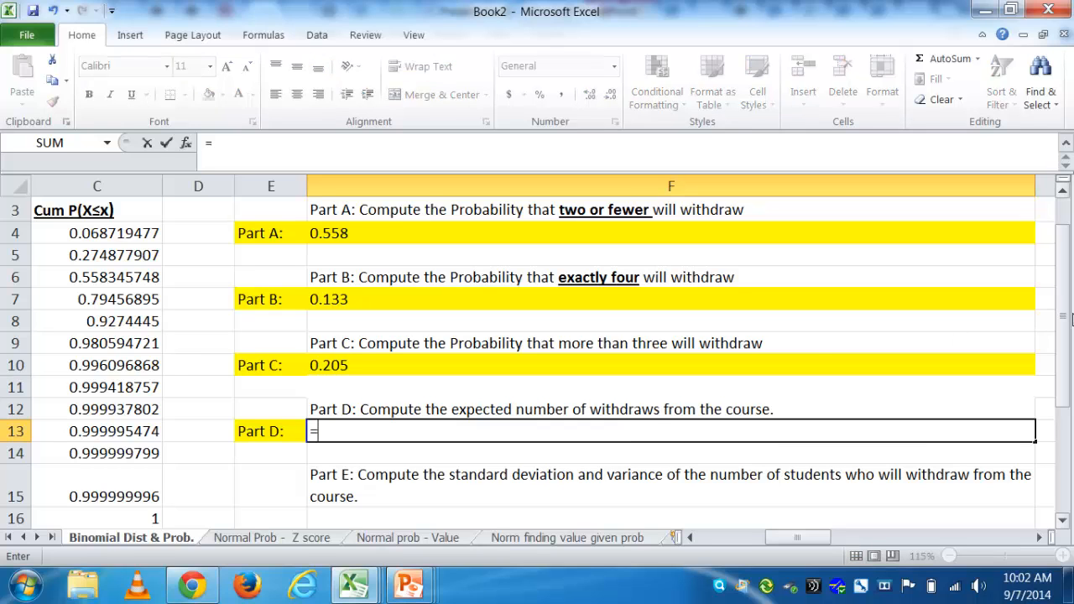
{"action": "left_click_drag", "start_coordinate": [1067, 317], "coordinate": [1067, 308]}
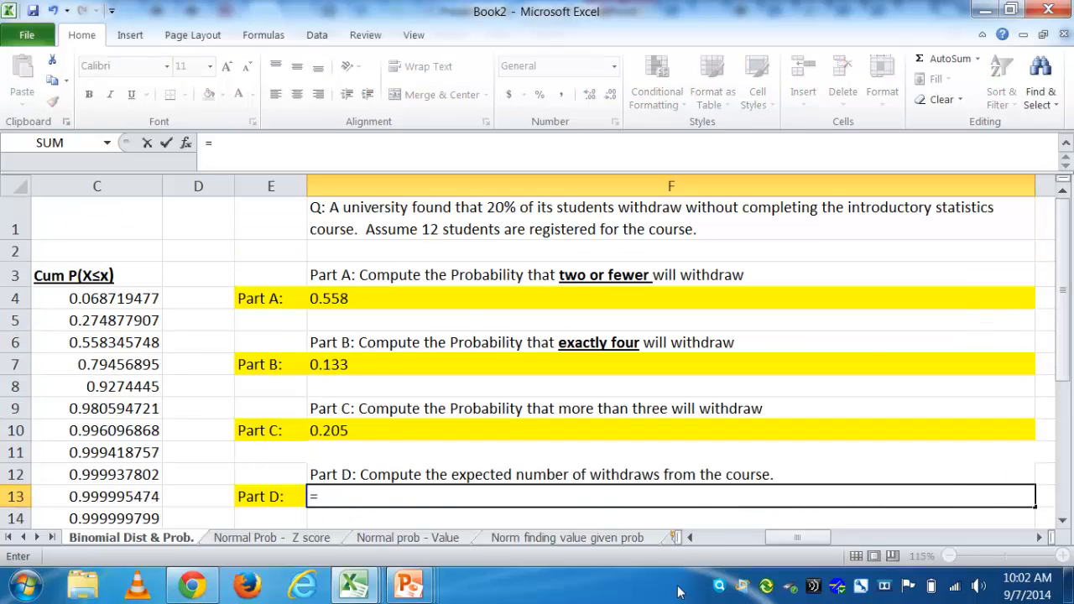
{"action": "double_click", "coordinate": [688, 538]}
{"action": "left_click", "coordinate": [201, 233]}
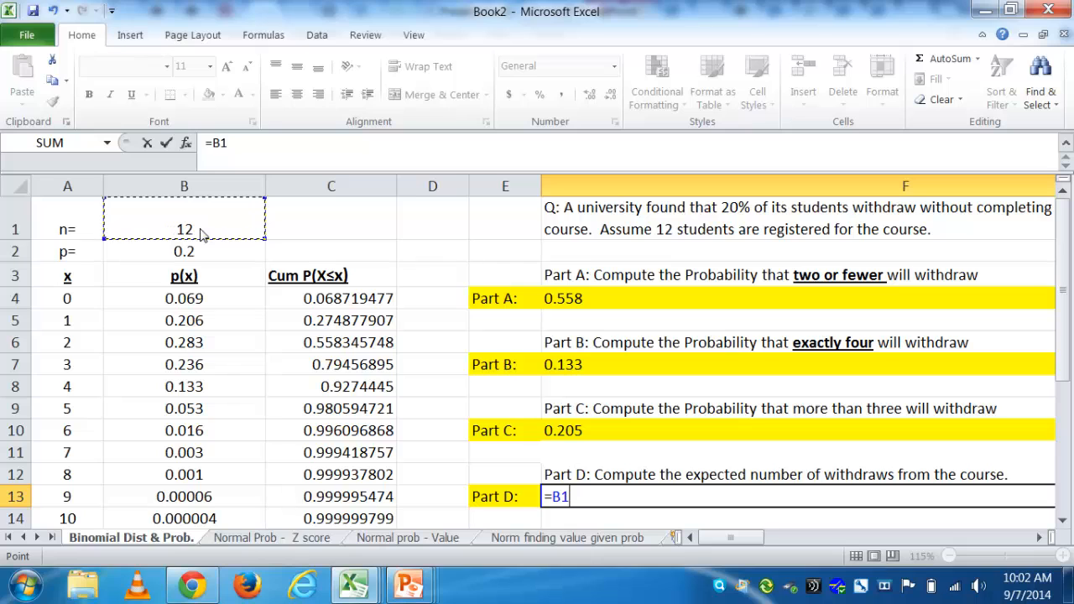
{"action": "type", "text": "*"}
{"action": "left_click", "coordinate": [249, 145]}
{"action": "left_click", "coordinate": [169, 258]}
{"action": "key", "text": "Return"}
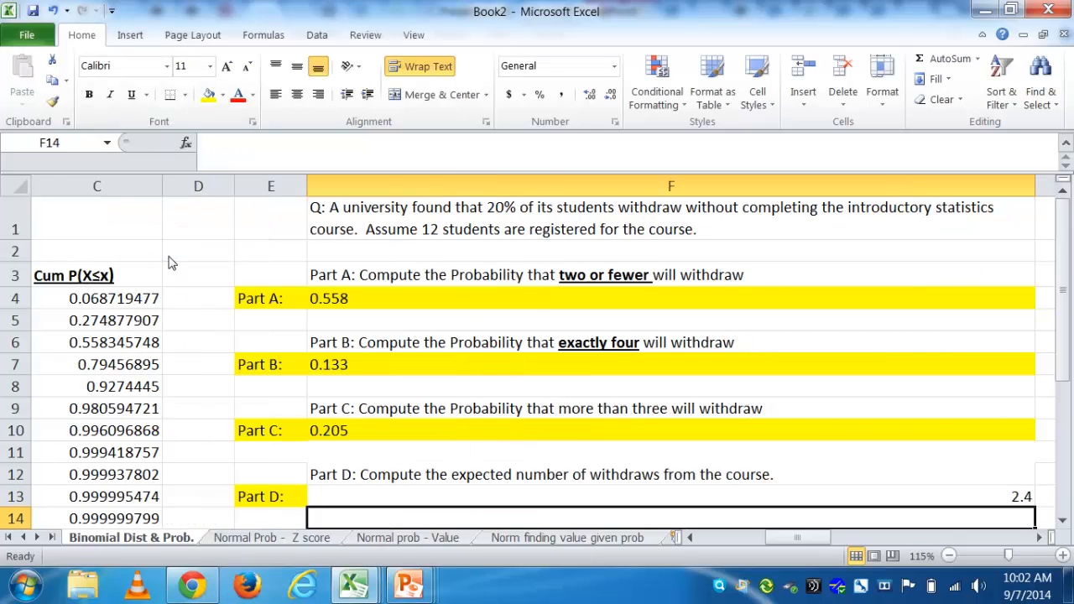
Give the Part D answer in F13 a yellow fill and left-align it.
{"action": "key", "text": "Up"}
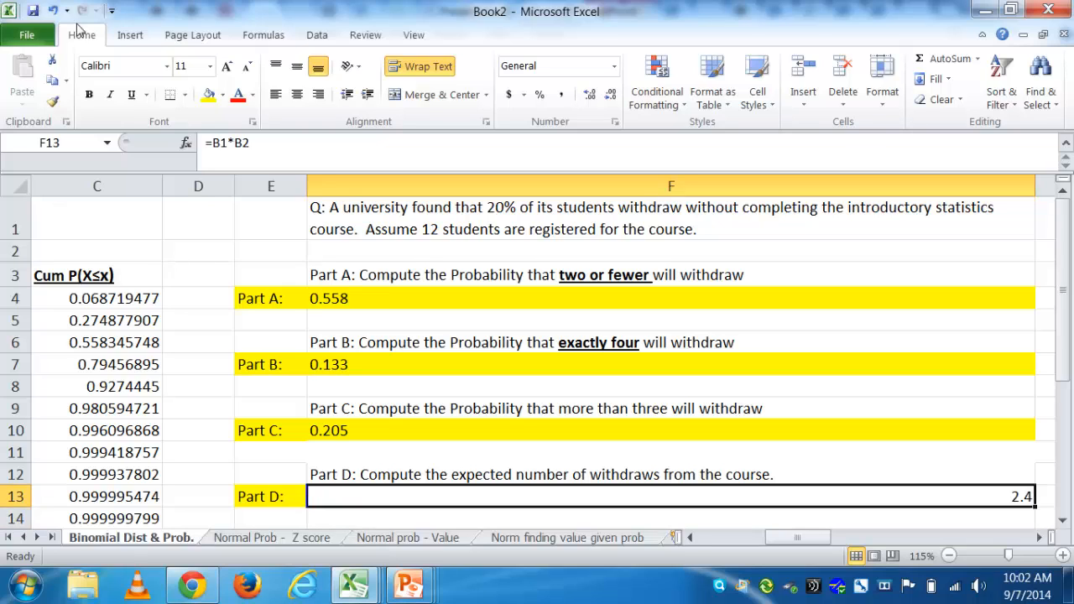
{"action": "left_click", "coordinate": [204, 99]}
{"action": "left_click", "coordinate": [275, 94]}
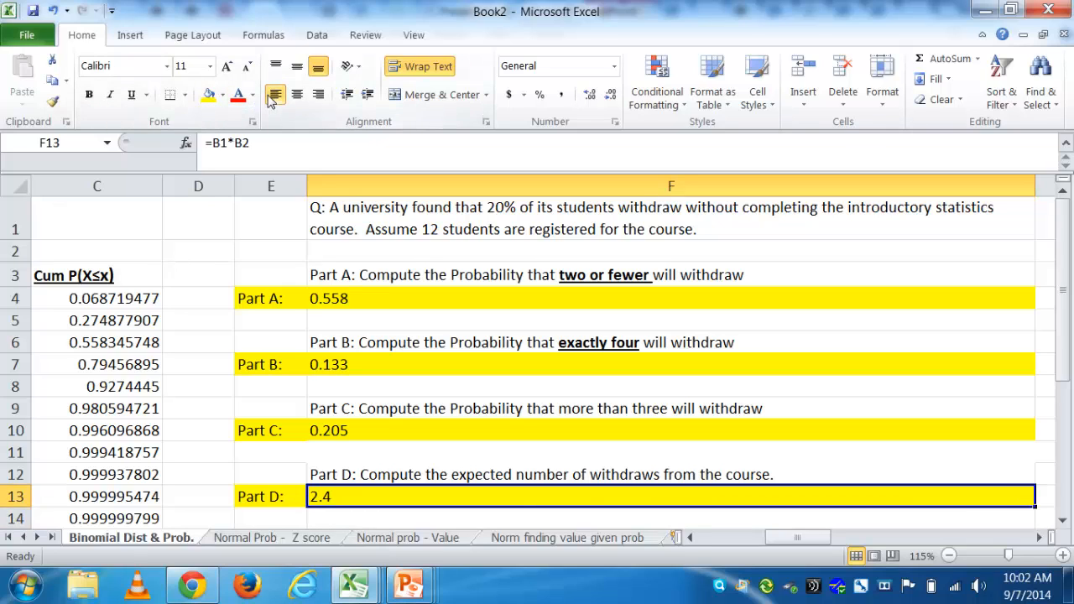
Enter the label "Part E:" in E16, beside the row below the Part E question.
{"action": "double_click", "coordinate": [690, 537]}
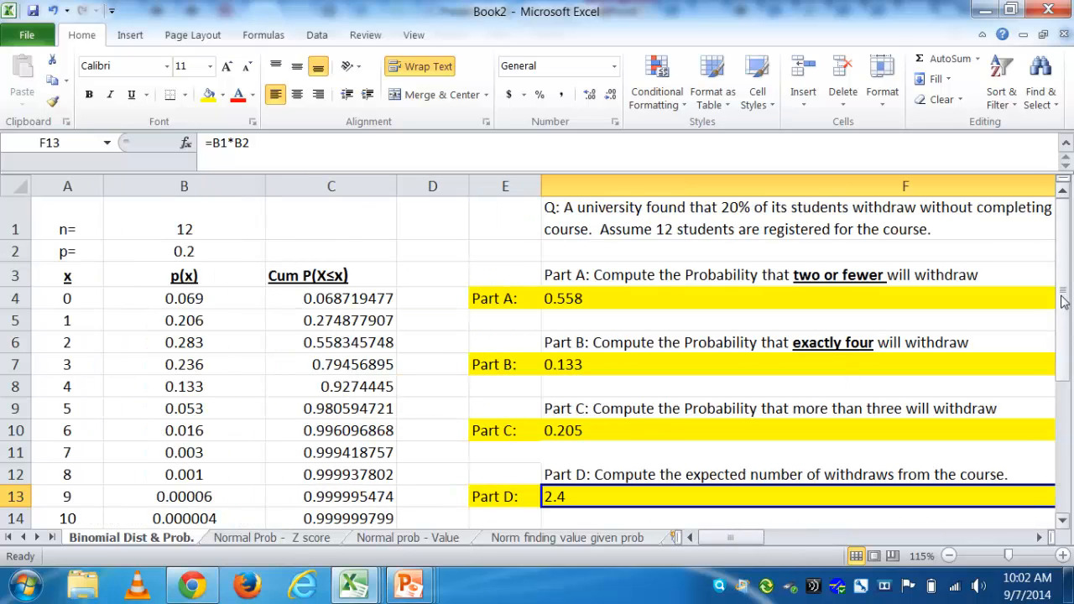
{"action": "left_click_drag", "start_coordinate": [1063, 301], "coordinate": [1063, 329]}
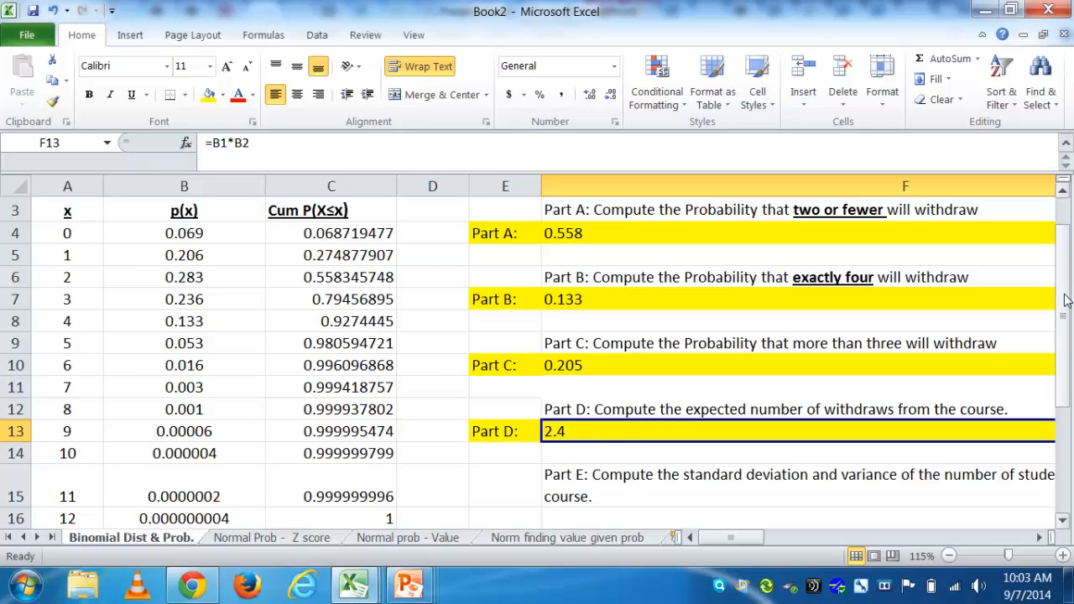
{"action": "left_click_drag", "start_coordinate": [1066, 300], "coordinate": [1066, 327]}
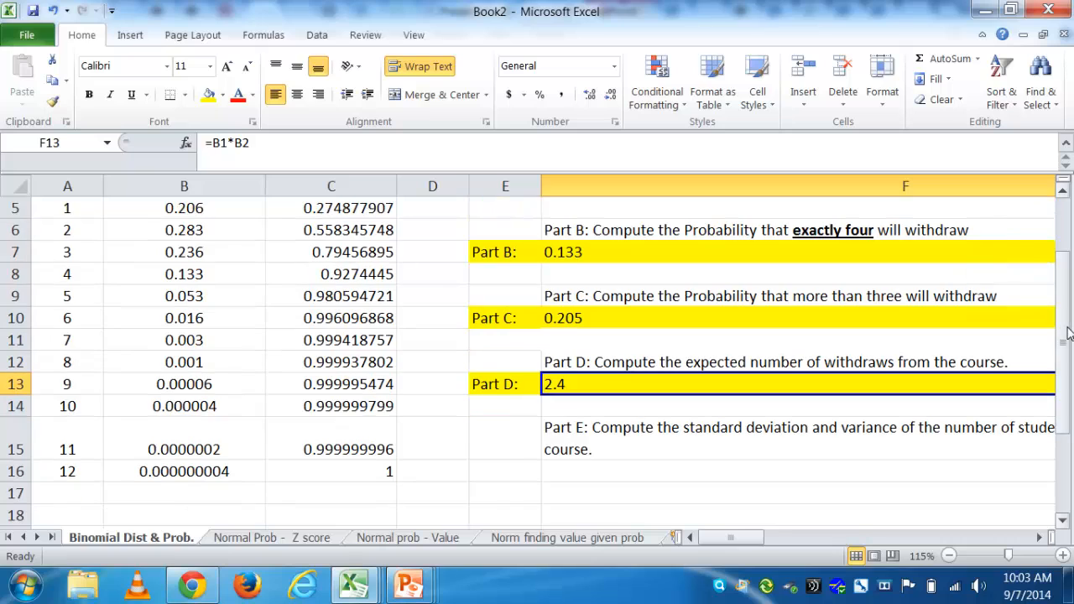
{"action": "left_click", "coordinate": [607, 446]}
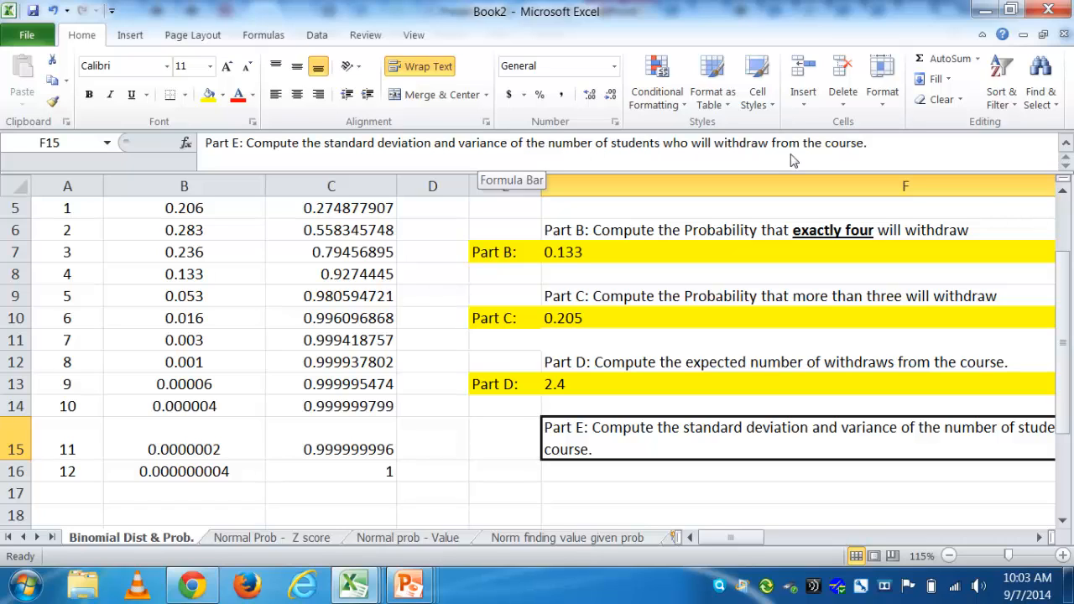
{"action": "left_click", "coordinate": [590, 478]}
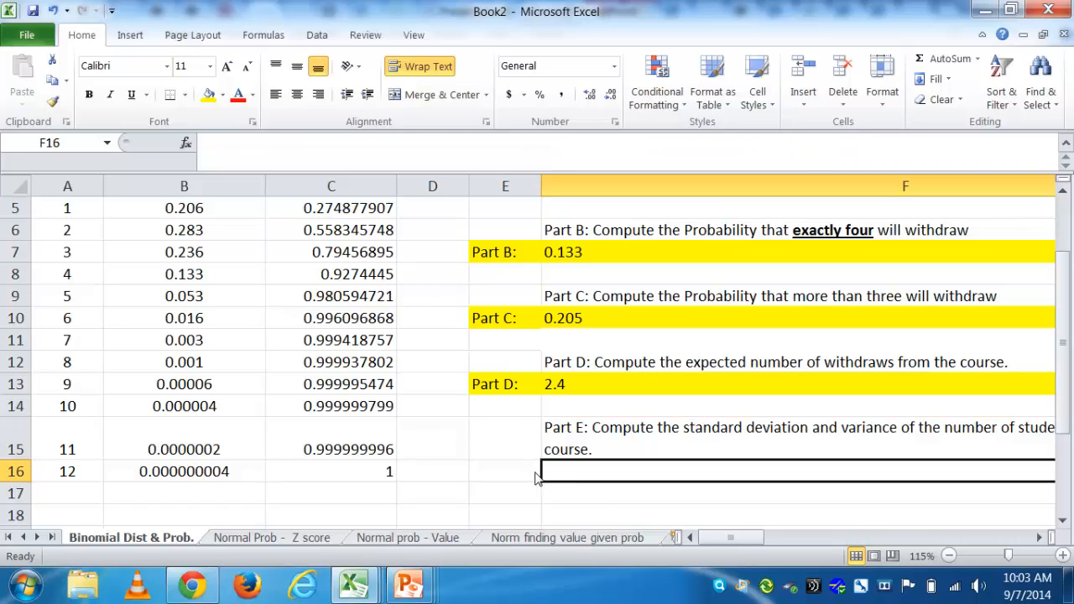
{"action": "left_click", "coordinate": [532, 477]}
{"action": "type", "text": "Part E:"}
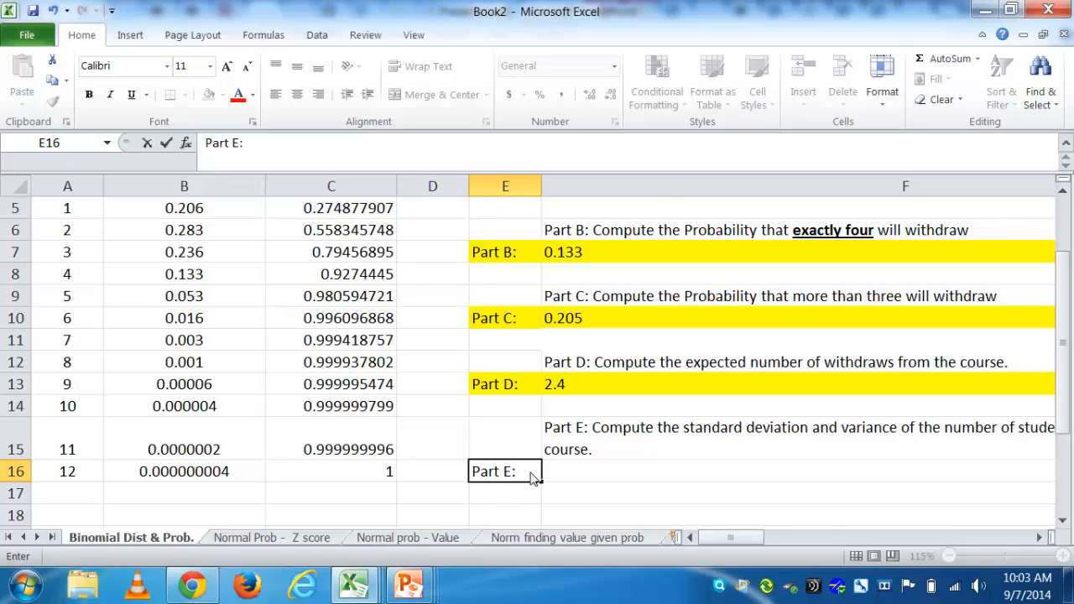
{"action": "key", "text": "Up"}
Calculate the Part E variance in F16 with the formula =B1*B2*(1-B2).
{"action": "key", "text": "Right"}
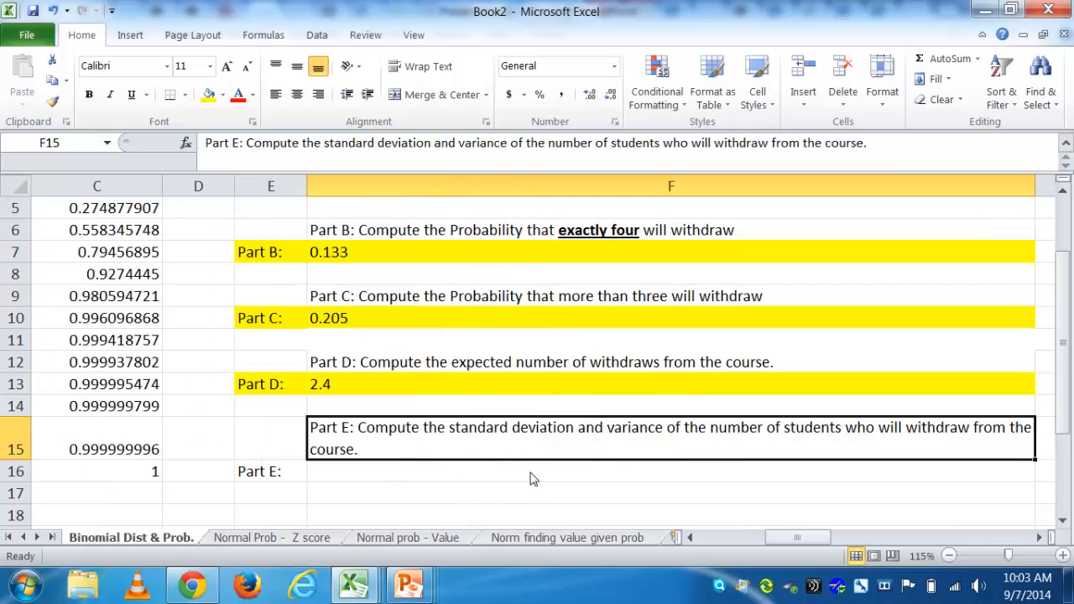
{"action": "key", "text": "Down"}
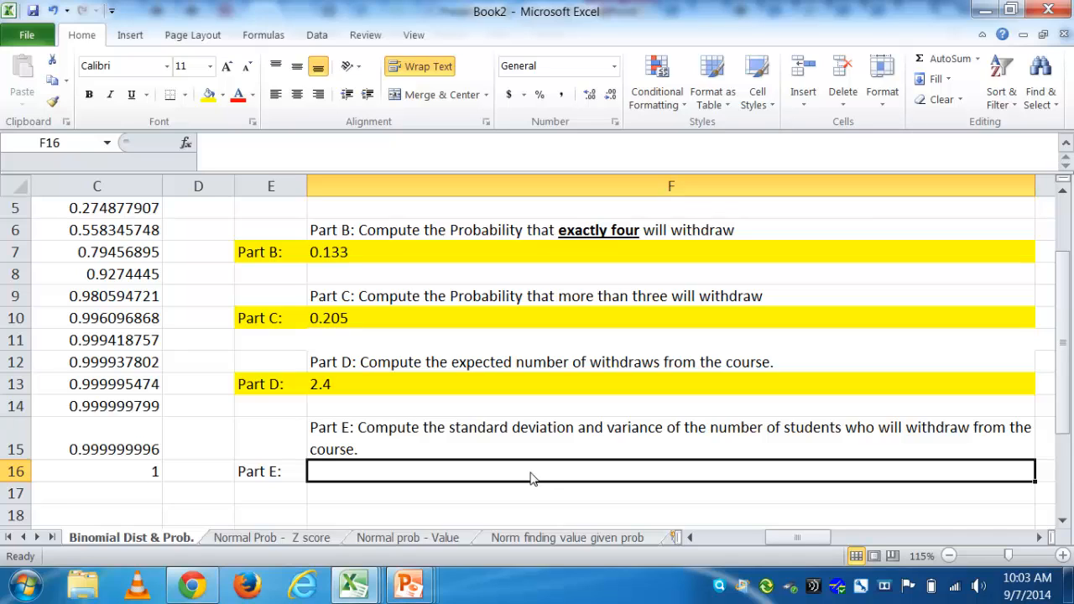
{"action": "type", "text": "="}
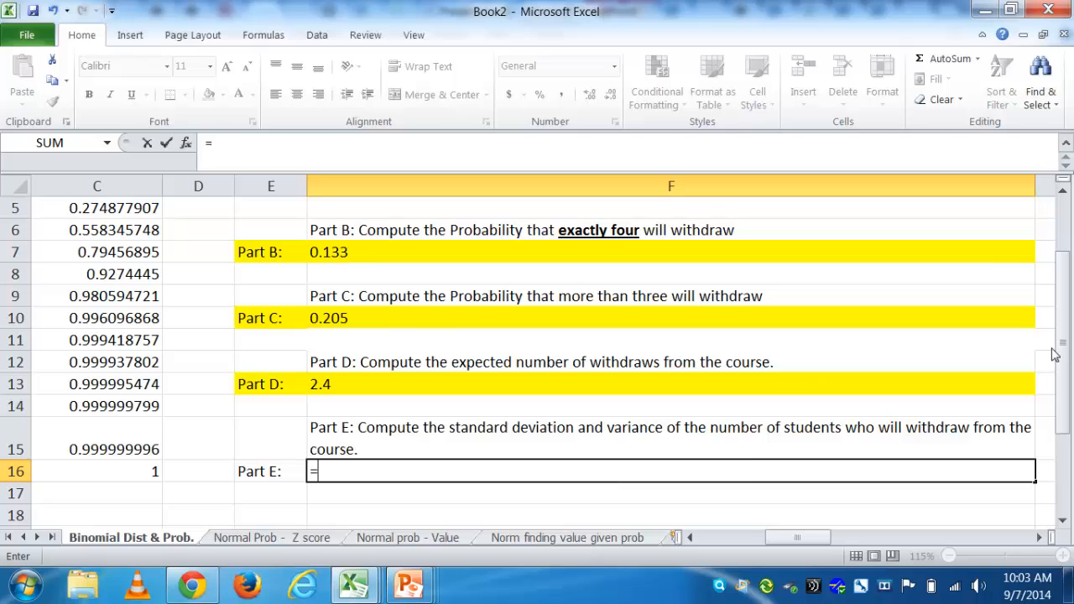
{"action": "scroll", "coordinate": [1065, 344], "scroll_direction": "up", "scroll_amount": 2}
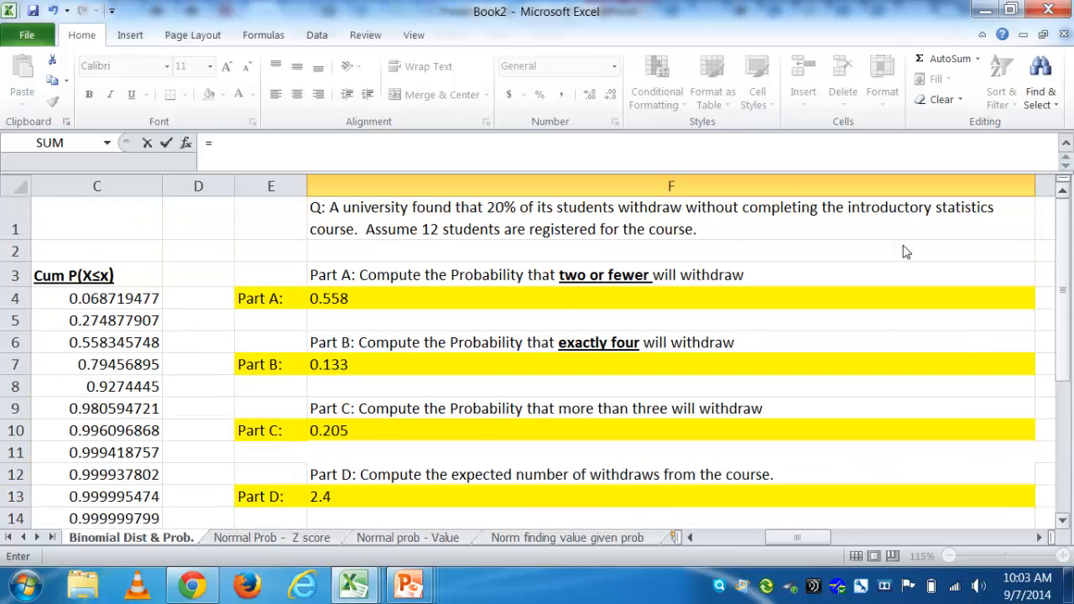
{"action": "left_click", "coordinate": [692, 537]}
{"action": "left_click", "coordinate": [692, 537]}
{"action": "left_click", "coordinate": [225, 225]}
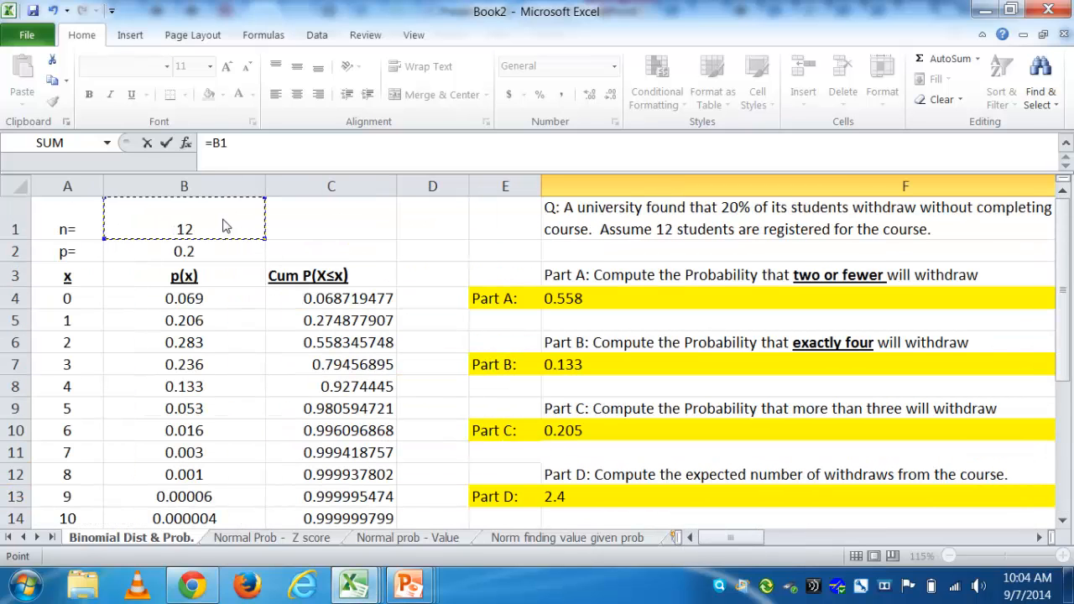
{"action": "type", "text": "*"}
{"action": "left_click", "coordinate": [186, 255]}
{"action": "type", "text": "*"}
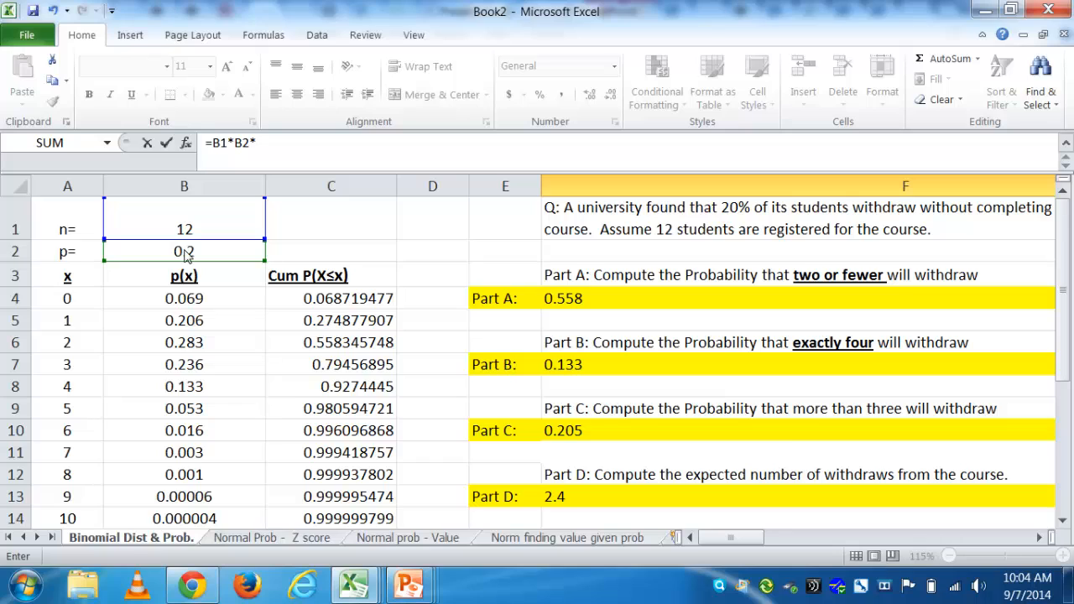
{"action": "left_click", "coordinate": [276, 153]}
{"action": "type", "text": "(1-"}
{"action": "left_click", "coordinate": [194, 250]}
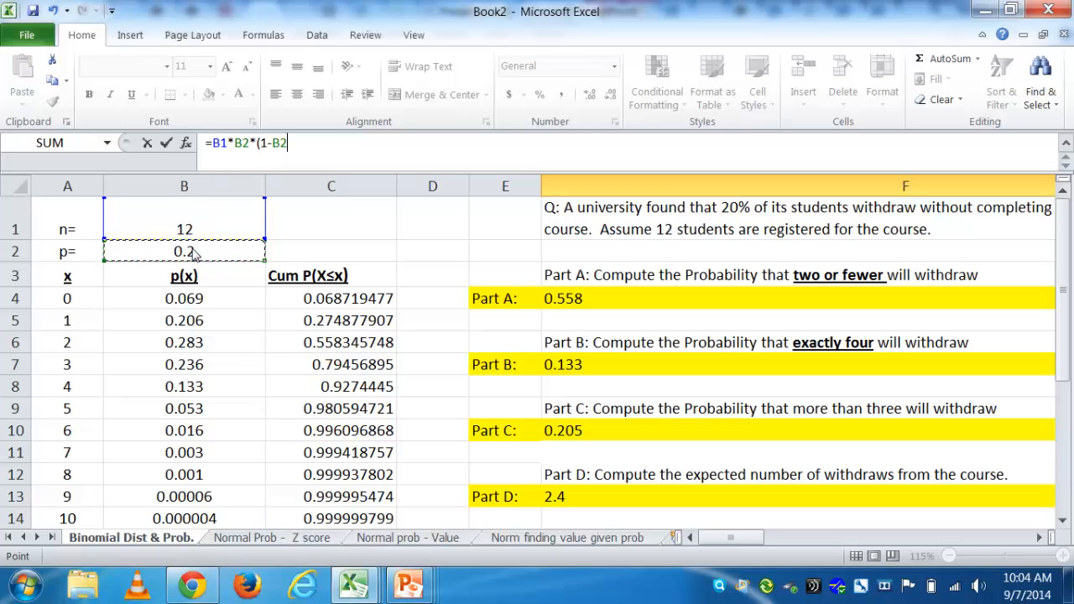
{"action": "type", "text": ")"}
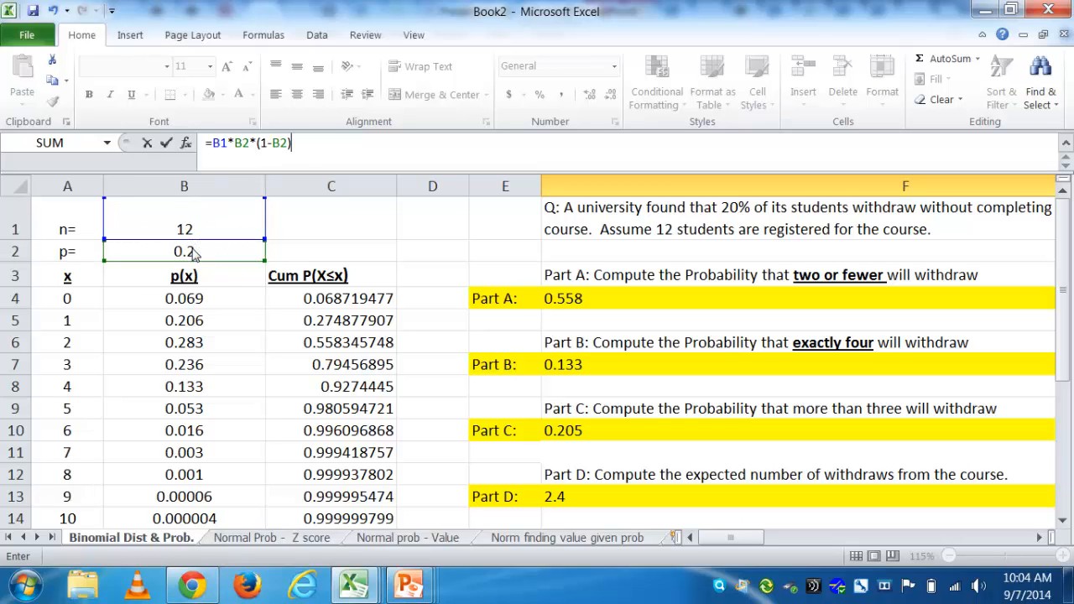
{"action": "left_click", "coordinate": [233, 195]}
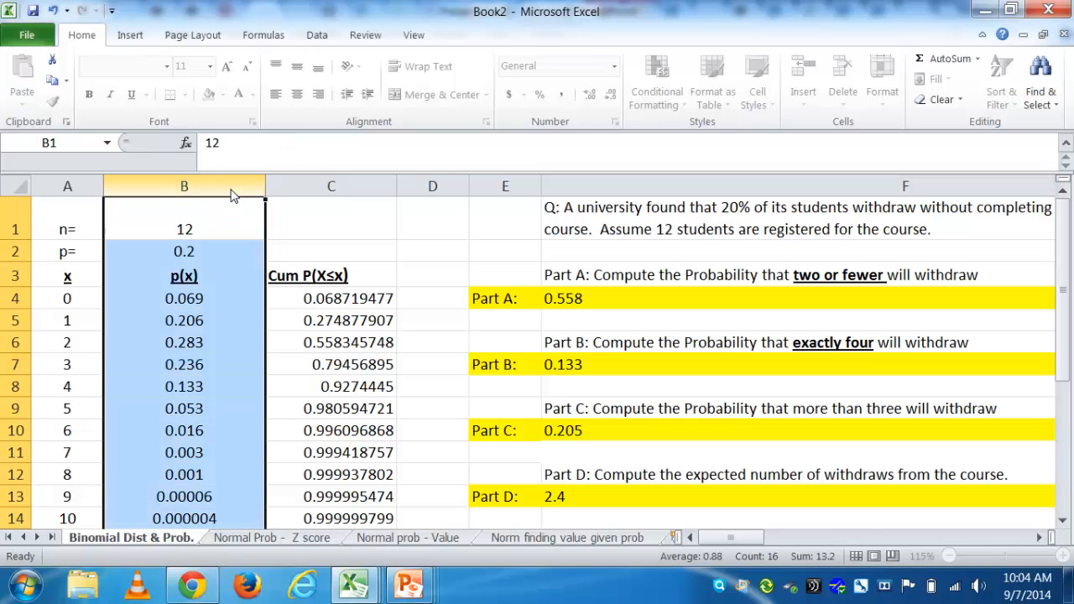
{"action": "left_click", "coordinate": [203, 253]}
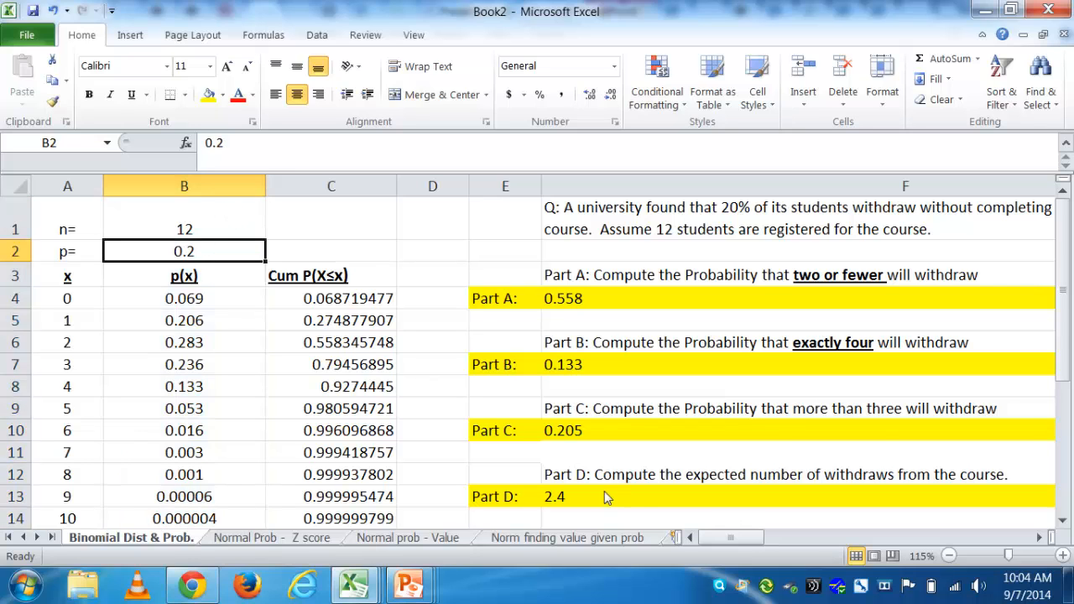
Left-align the variance result in F16 and give the cell a yellow fill.
{"action": "left_click_drag", "start_coordinate": [1066, 331], "coordinate": [1068, 375]}
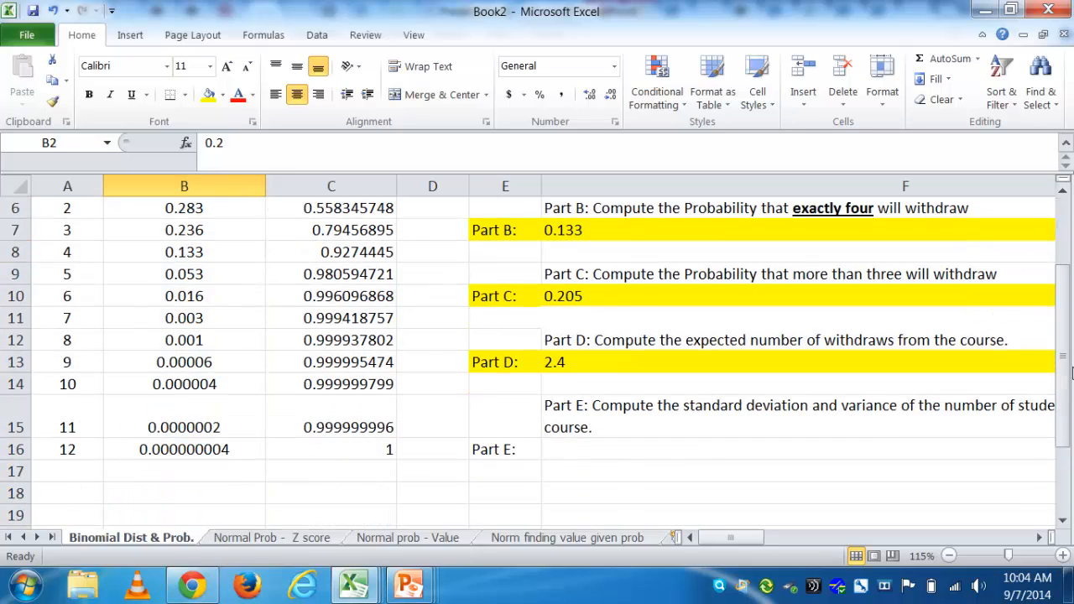
{"action": "left_click", "coordinate": [610, 453]}
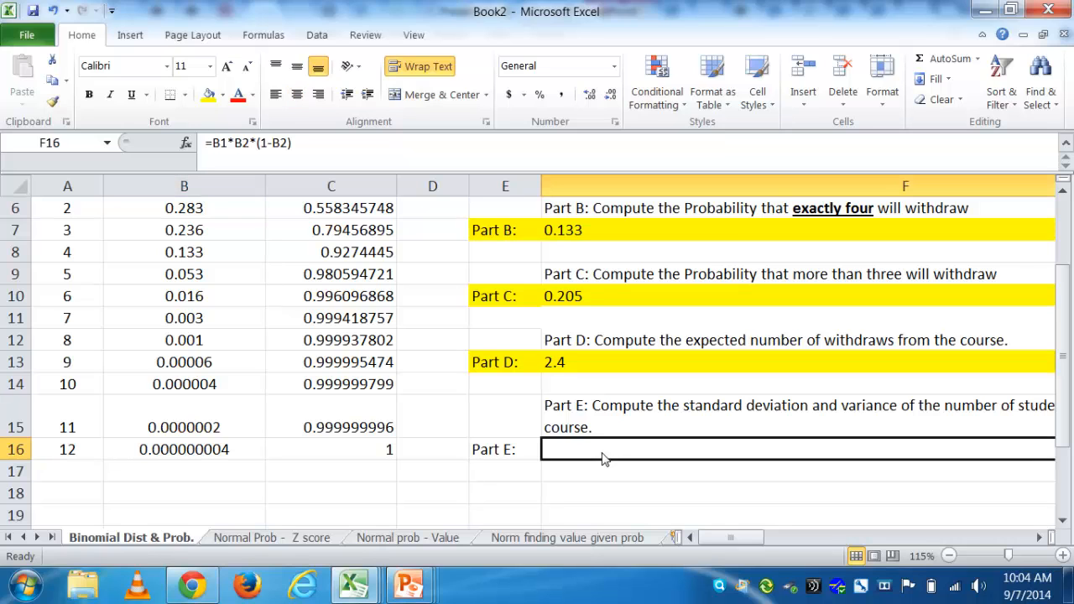
{"action": "left_click", "coordinate": [276, 94]}
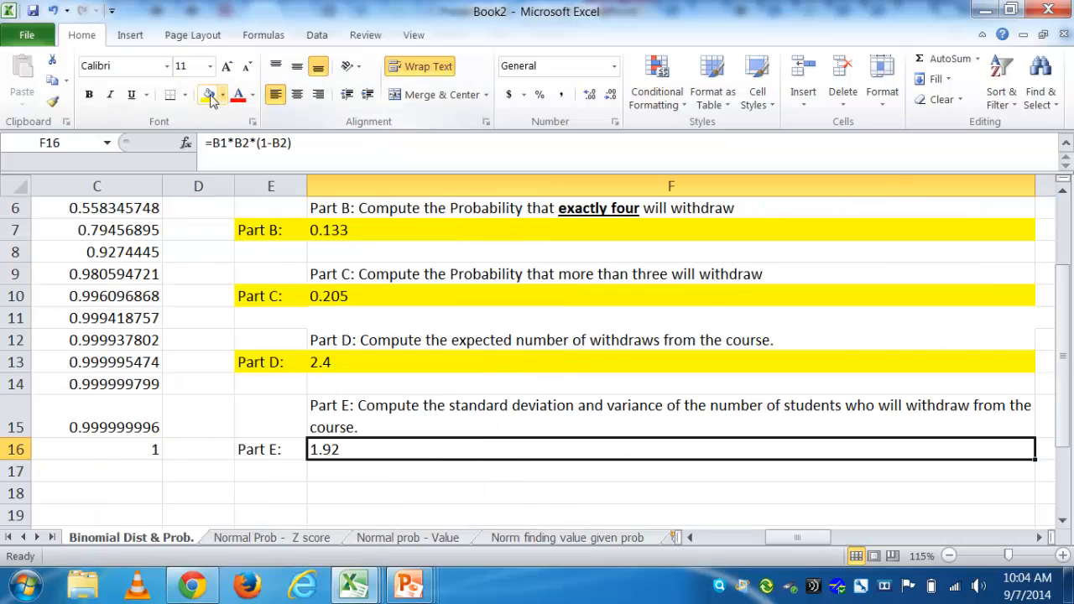
{"action": "left_click", "coordinate": [209, 94]}
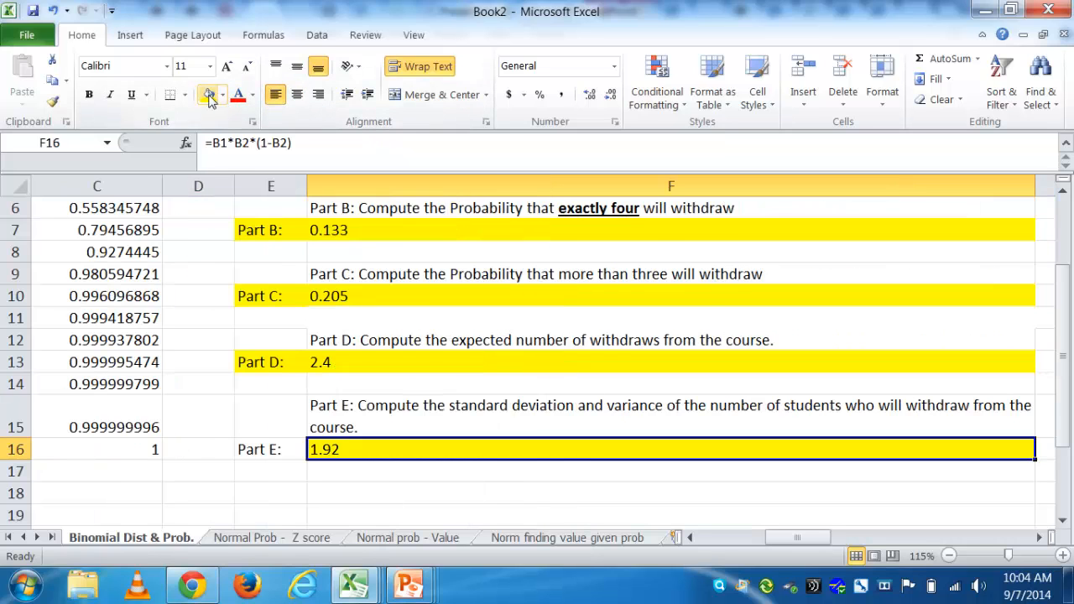
Extend the label in E16 to "Part E: variance" and widen column E to fit it.
{"action": "left_click", "coordinate": [697, 537]}
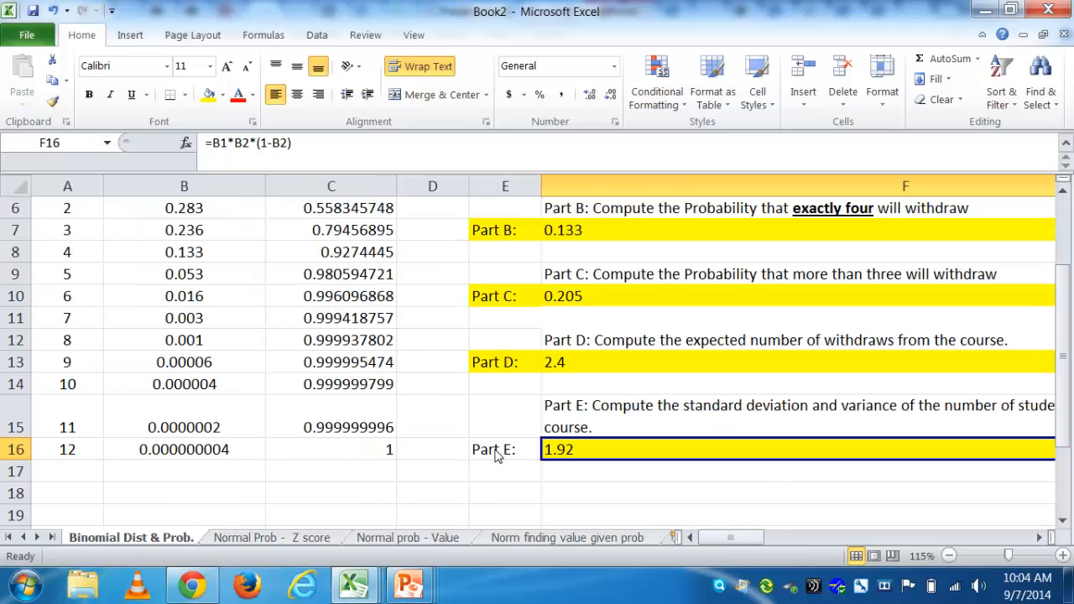
{"action": "left_click", "coordinate": [495, 454]}
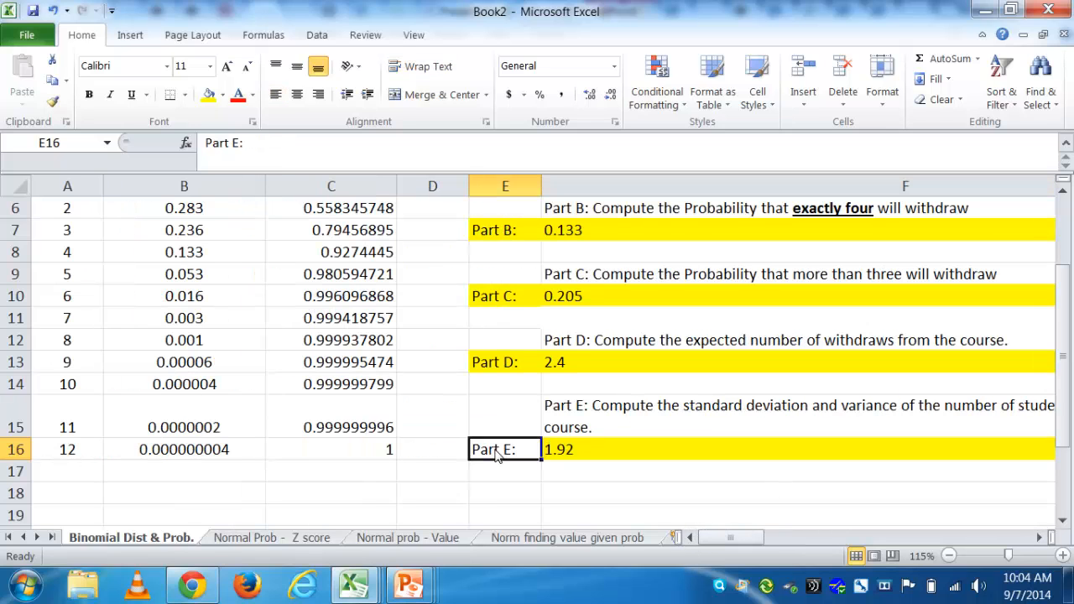
{"action": "left_click", "coordinate": [257, 143]}
{"action": "type", "text": "variance"}
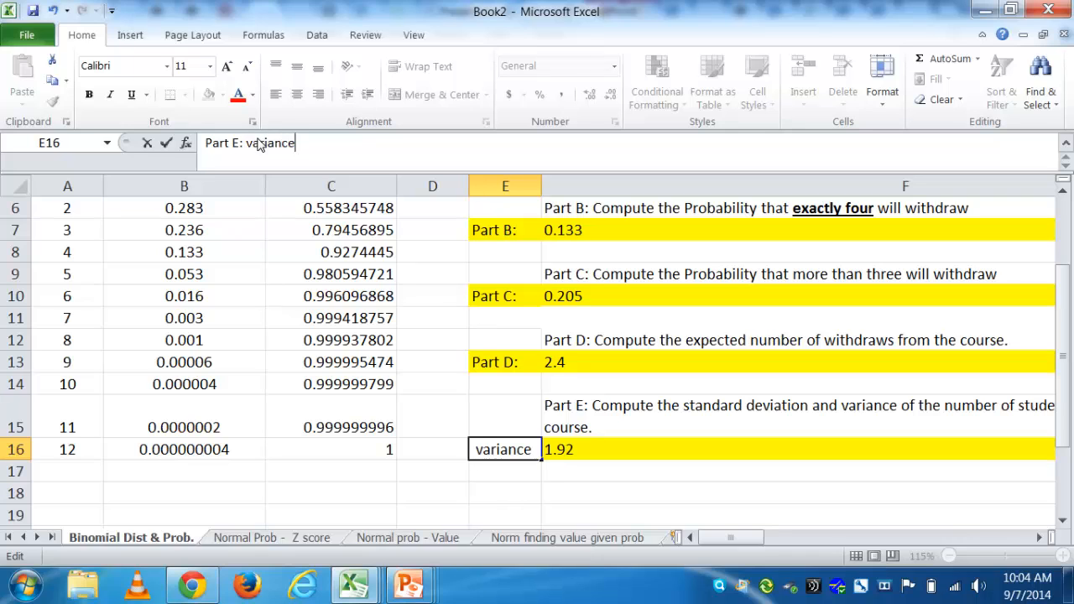
{"action": "key", "text": "Return"}
{"action": "key", "text": "Up"}
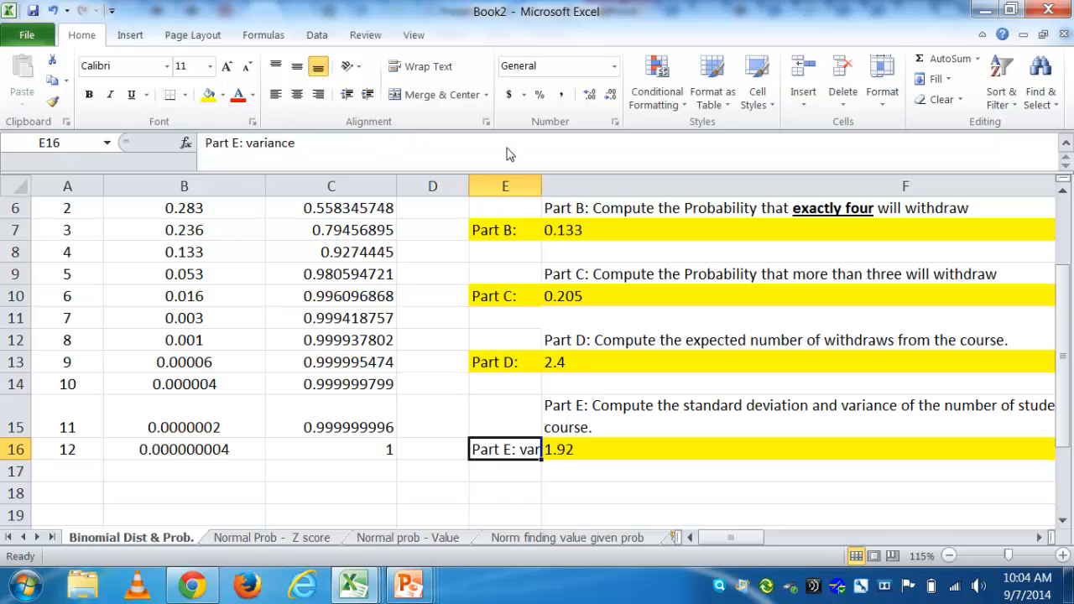
{"action": "left_click_drag", "start_coordinate": [542, 186], "coordinate": [598, 187]}
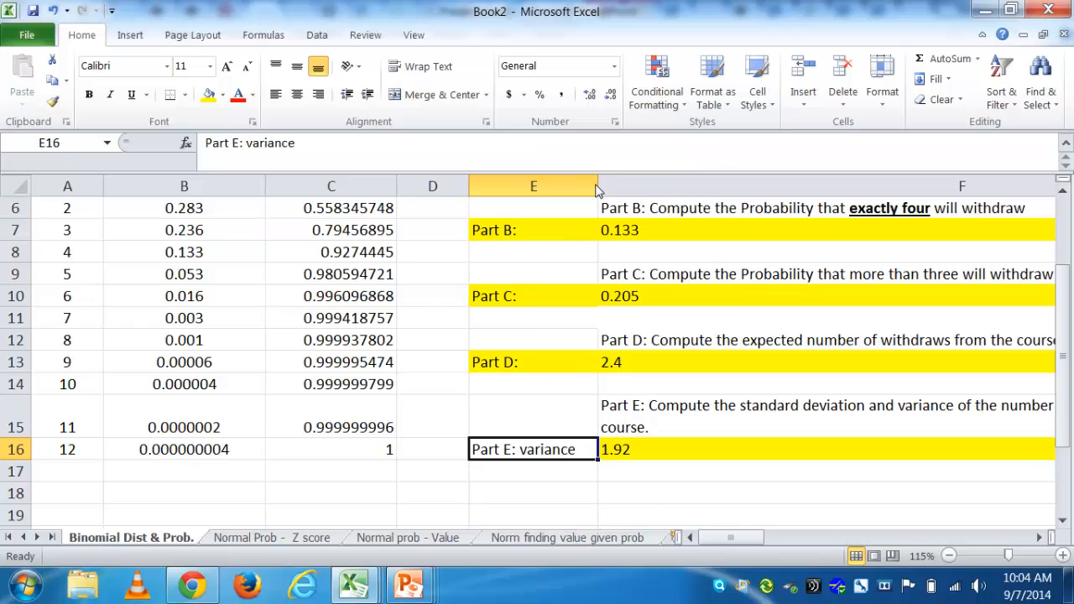
Copy the variance label from E16 to E17 and change the copy to "Part E: st dev".
{"action": "key", "text": "ctrl+c"}
{"action": "key", "text": "Down"}
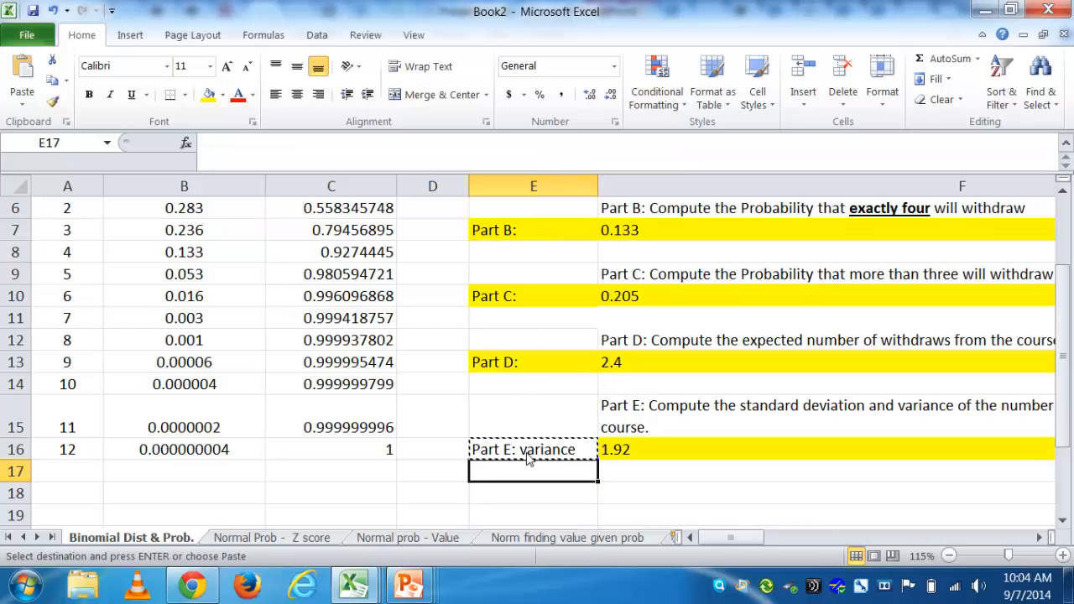
{"action": "key", "text": "ctrl+v"}
{"action": "left_click_drag", "start_coordinate": [248, 147], "coordinate": [319, 151]}
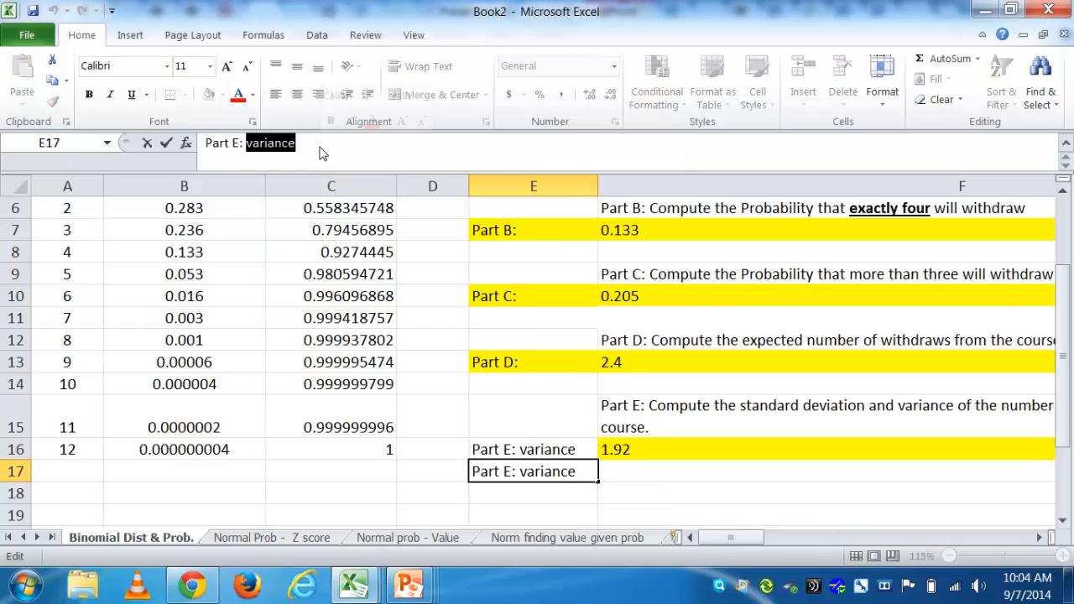
{"action": "type", "text": "st dev"}
{"action": "key", "text": "Return"}
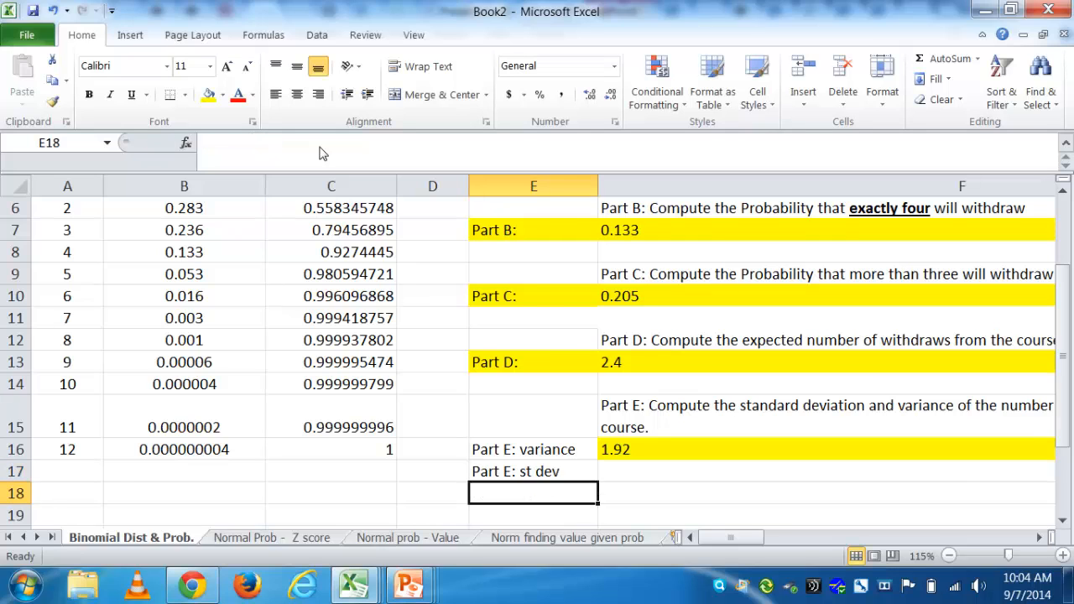
Calculate the Part E standard deviation in F17 with the formula =SQRT(F16).
{"action": "key", "text": "Up"}
{"action": "key", "text": "Right"}
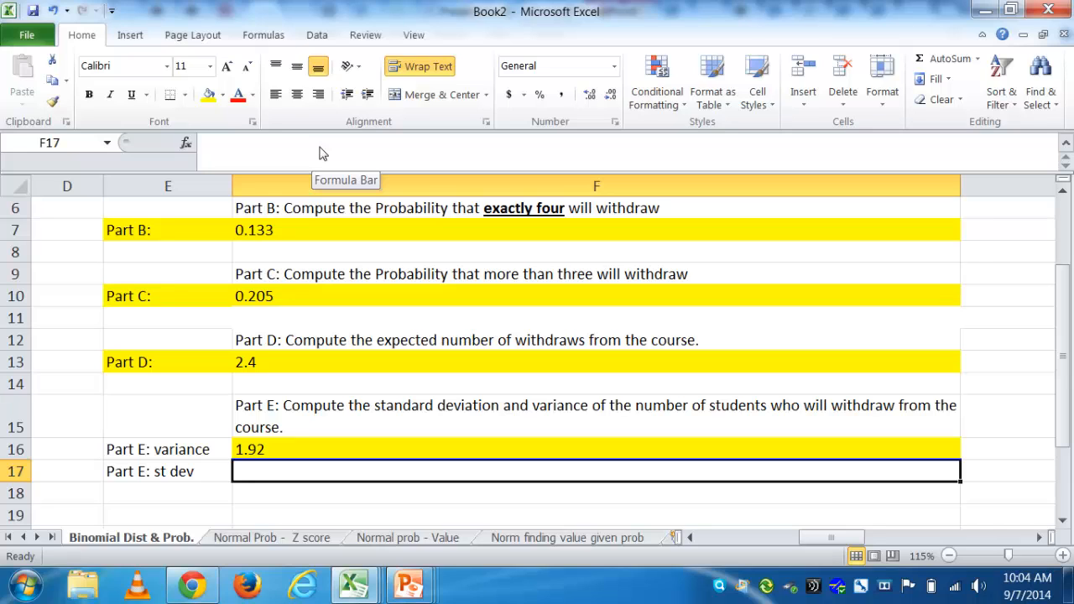
{"action": "key", "text": "Up"}
{"action": "key", "text": "Down"}
{"action": "type", "text": "="}
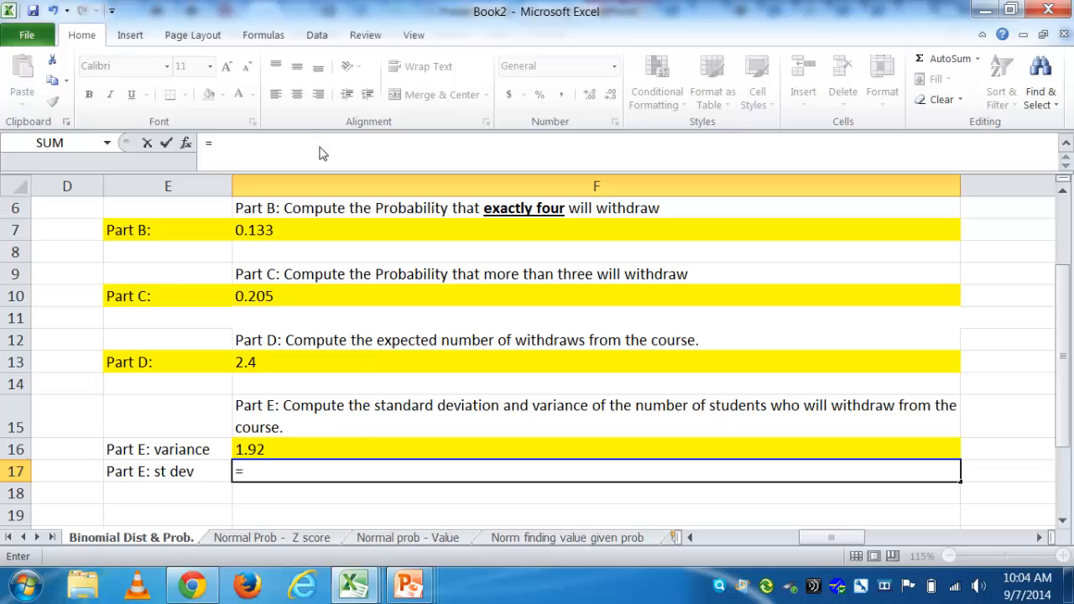
{"action": "type", "text": "sqrt"}
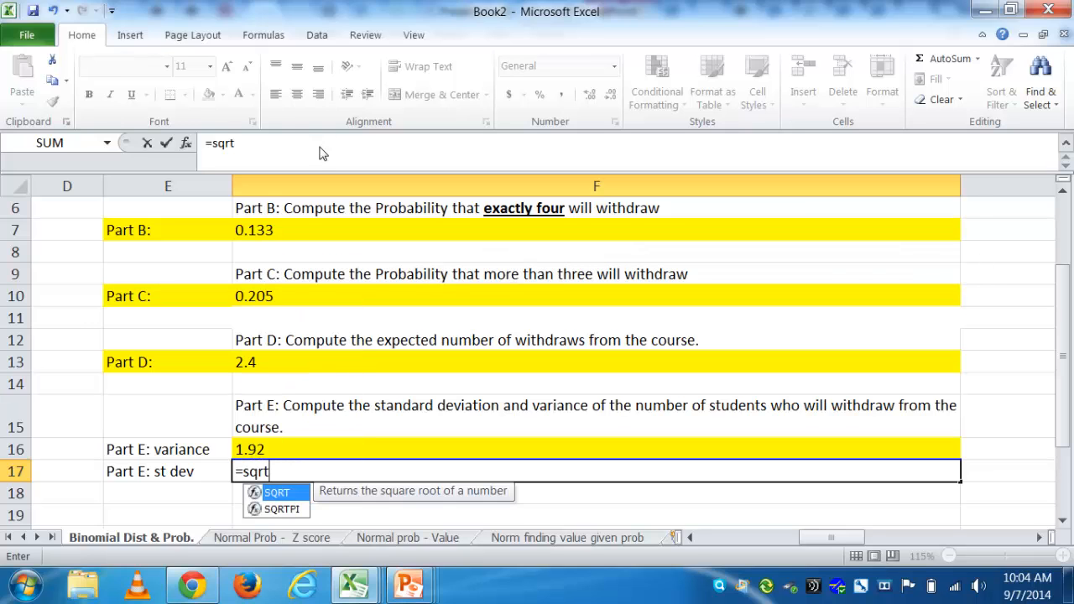
{"action": "left_click", "coordinate": [236, 147]}
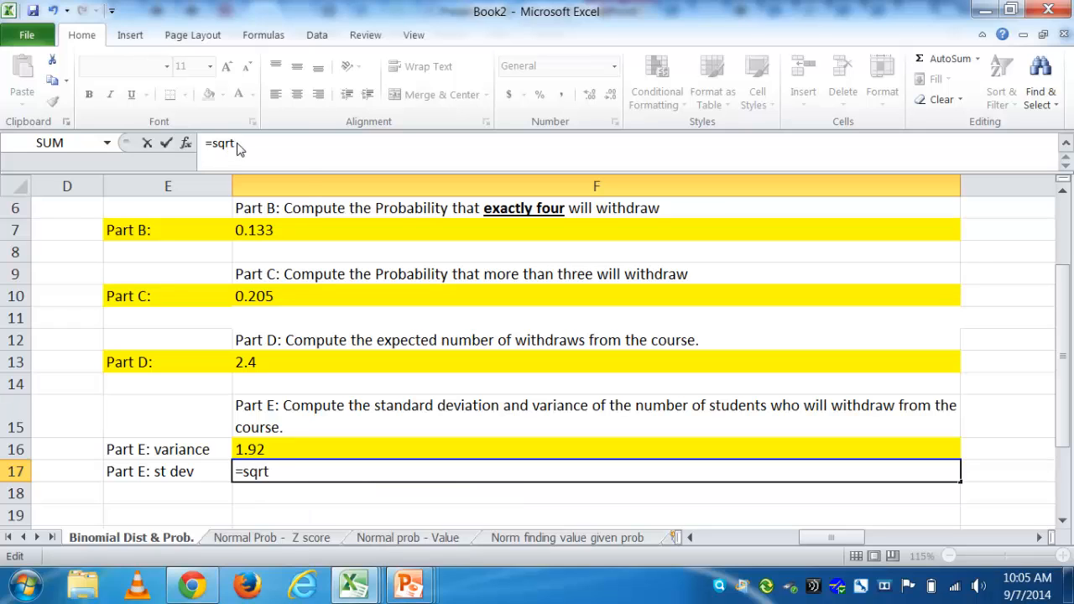
{"action": "type", "text": "("}
{"action": "left_click", "coordinate": [255, 451]}
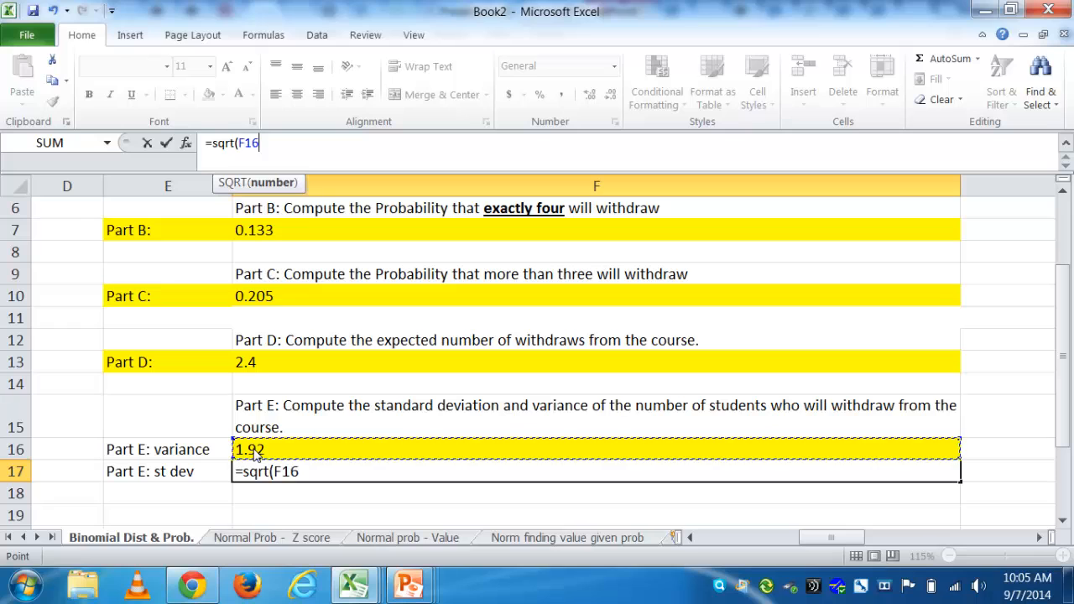
{"action": "key", "text": "Return"}
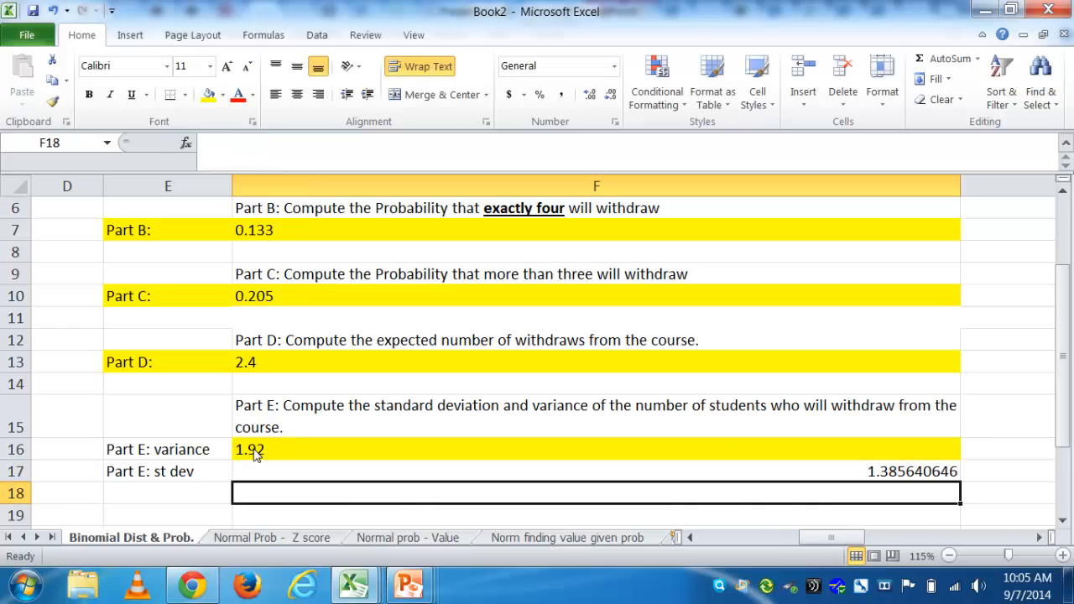
Give the standard deviation result in F17 a yellow fill and left-align it.
{"action": "key", "text": "Up"}
{"action": "left_click", "coordinate": [208, 94]}
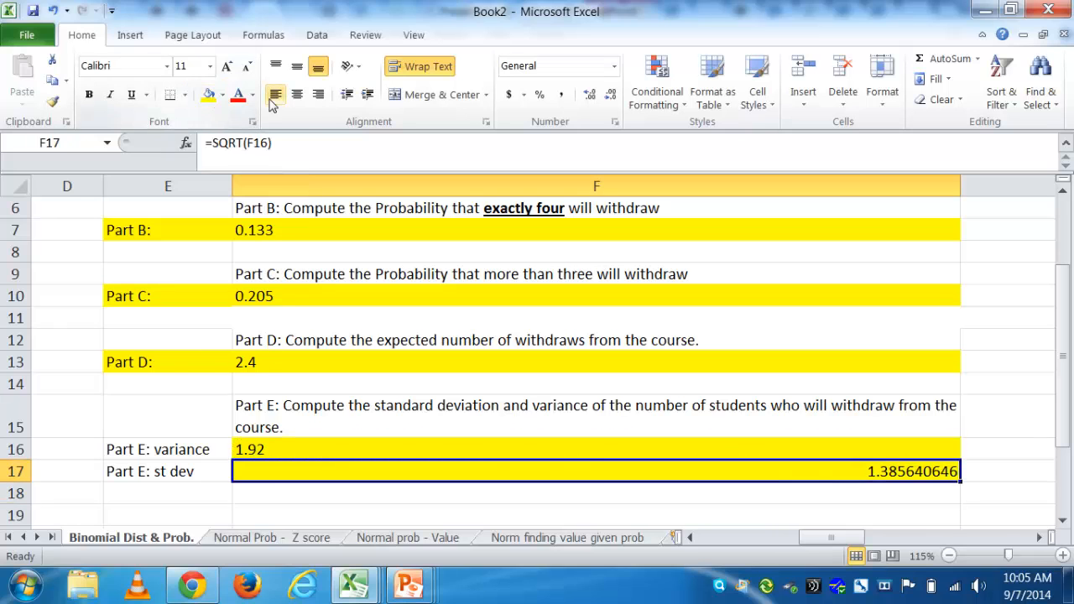
{"action": "left_click", "coordinate": [276, 94]}
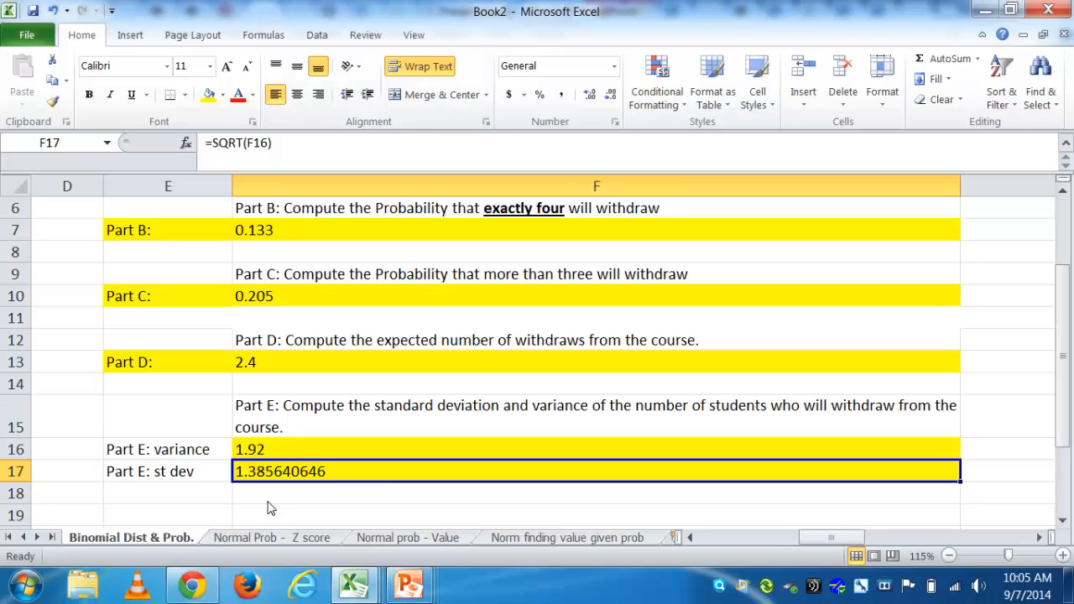
Reduce the number format of the standard deviation in F17 to two decimal places.
{"action": "left_click", "coordinate": [216, 480]}
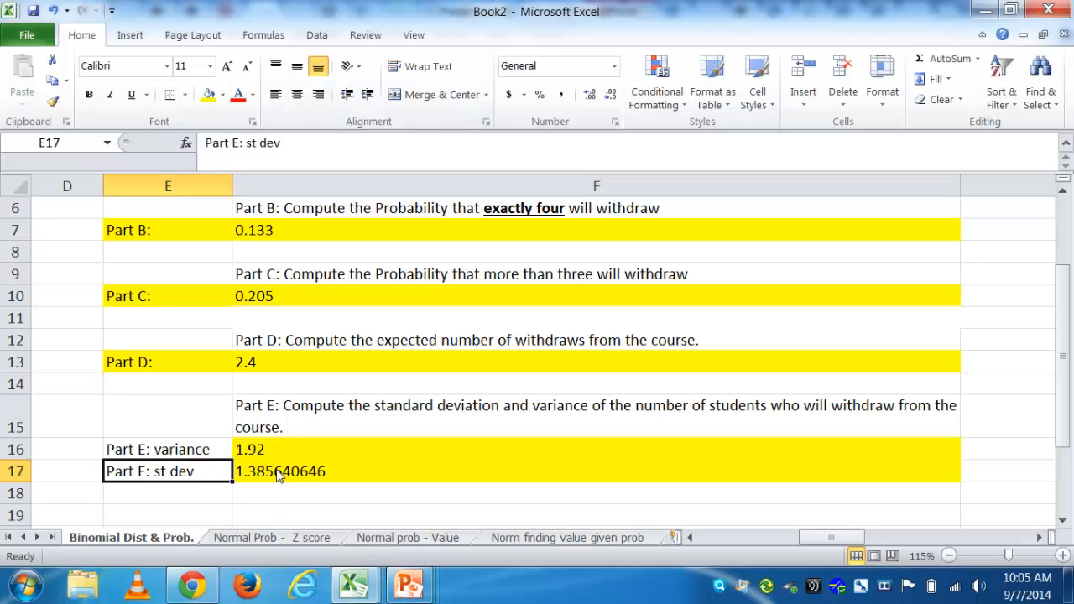
{"action": "left_click", "coordinate": [272, 453]}
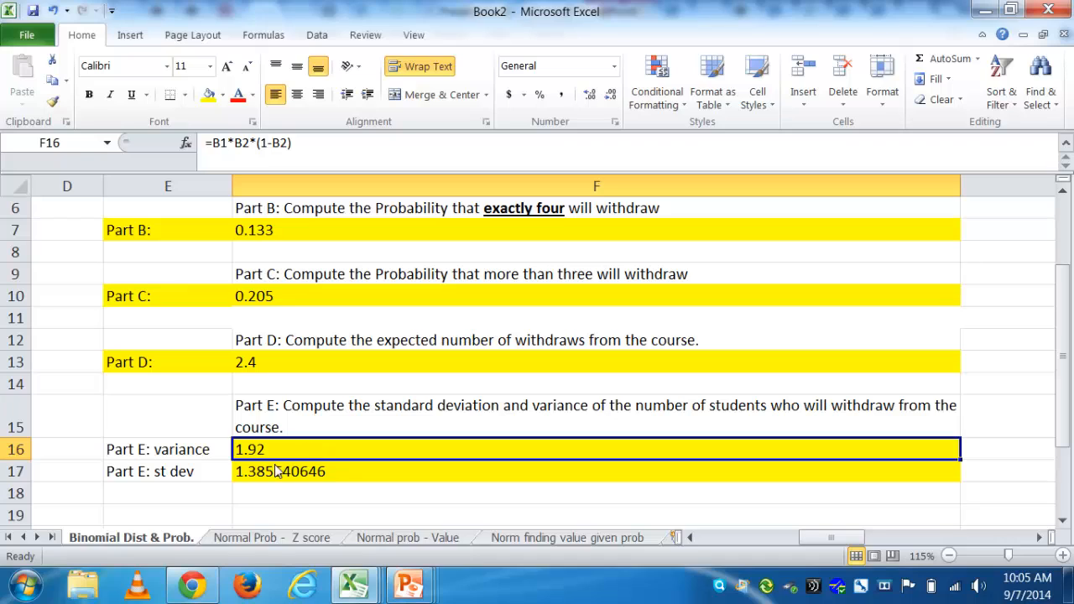
{"action": "left_click", "coordinate": [274, 478]}
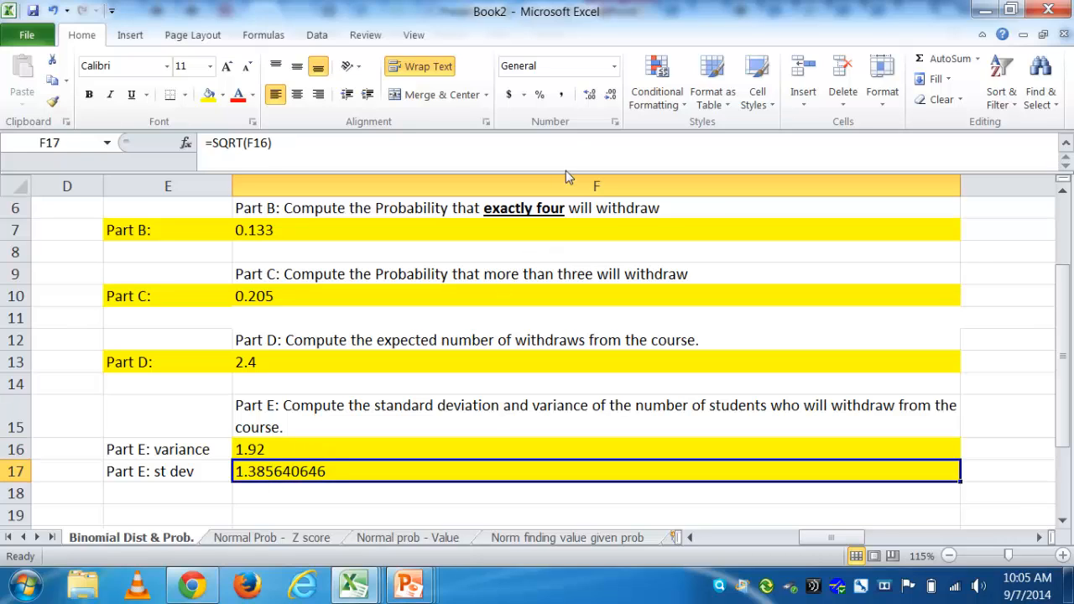
{"action": "left_click", "coordinate": [590, 96]}
{"action": "left_click", "coordinate": [610, 95]}
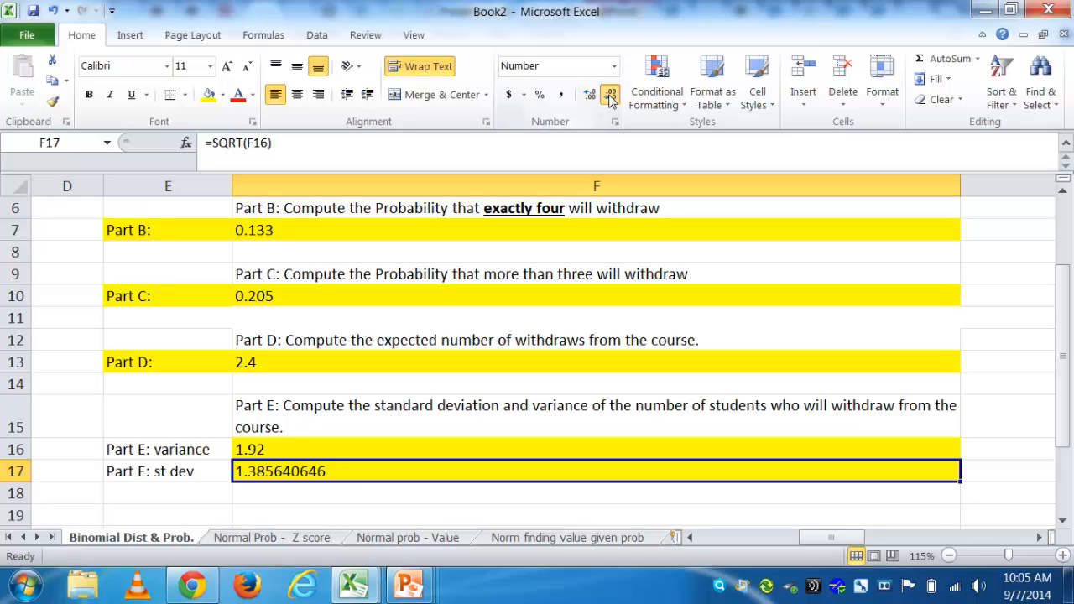
{"action": "triple_click", "coordinate": [610, 96]}
{"action": "triple_click", "coordinate": [610, 96]}
{"action": "left_click", "coordinate": [610, 95]}
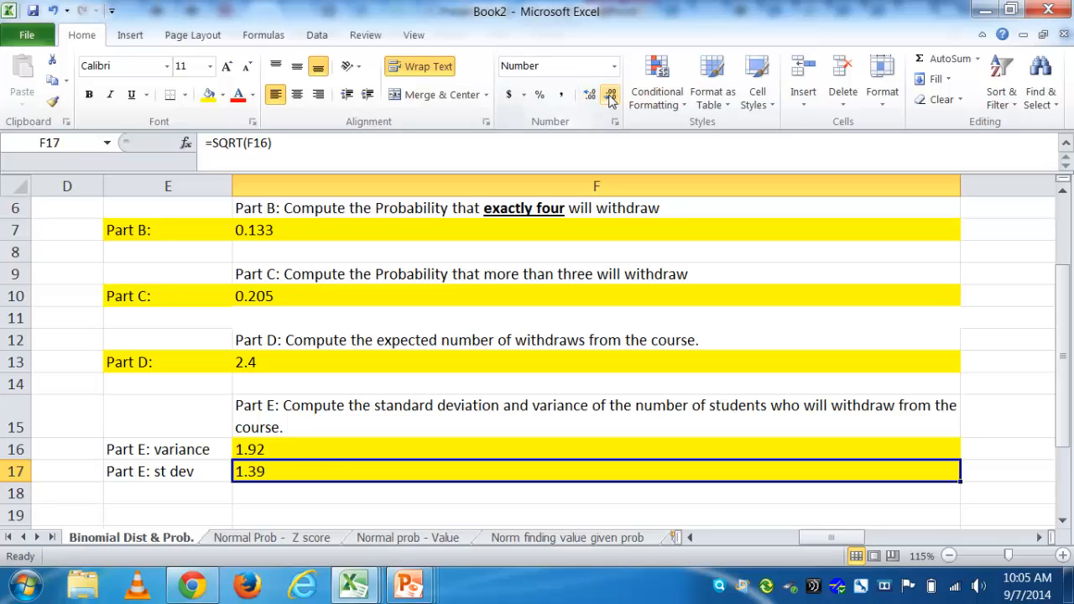
{"action": "left_click", "coordinate": [253, 499]}
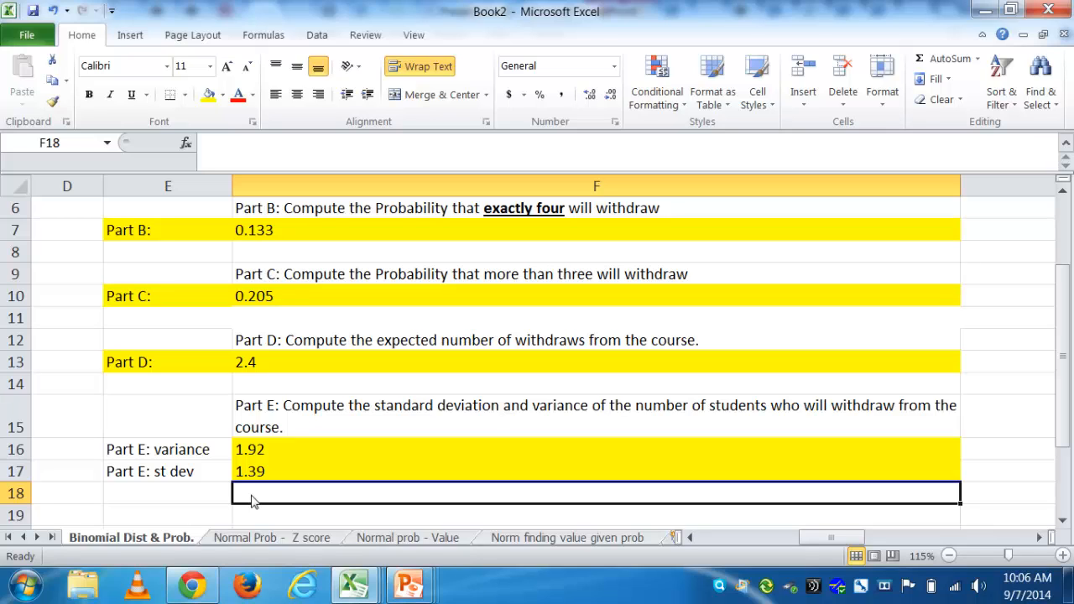
Switch to the Binomial Distribution presentation, Presentation3, in PowerPoint.
{"action": "key", "text": "alt"}
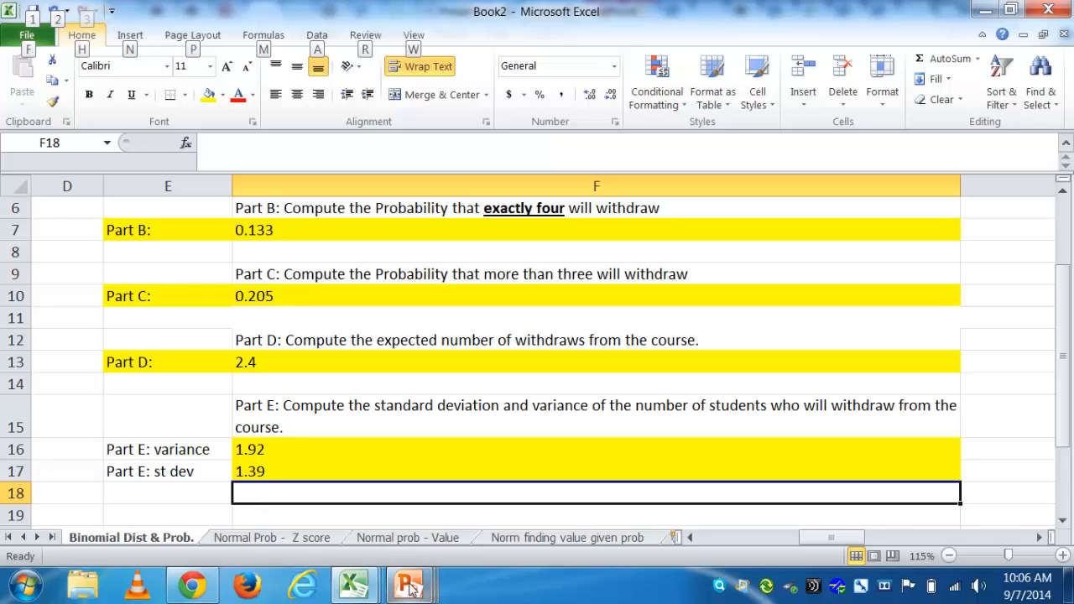
{"action": "mouse_move", "coordinate": [412, 587]}
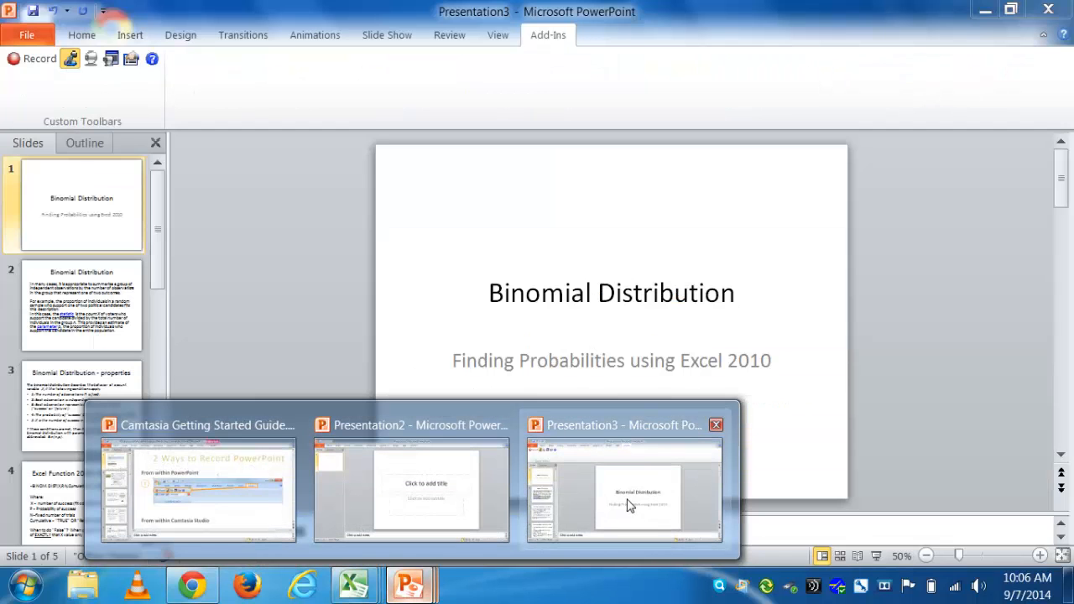